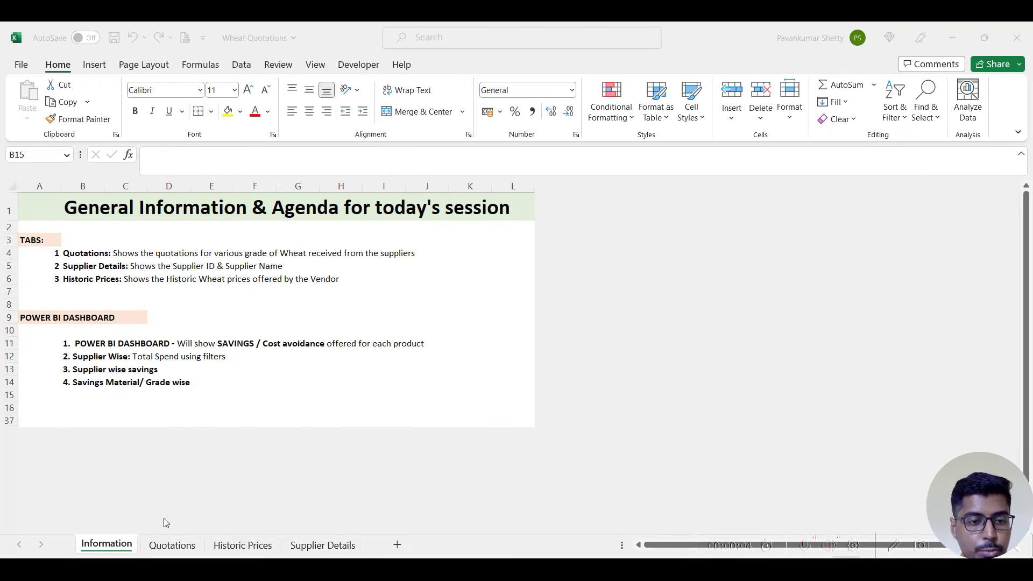
# - Review the Quotations, Historic Prices and Supplier Details sheets of the wheat workbook
pyautogui.click(174, 546)
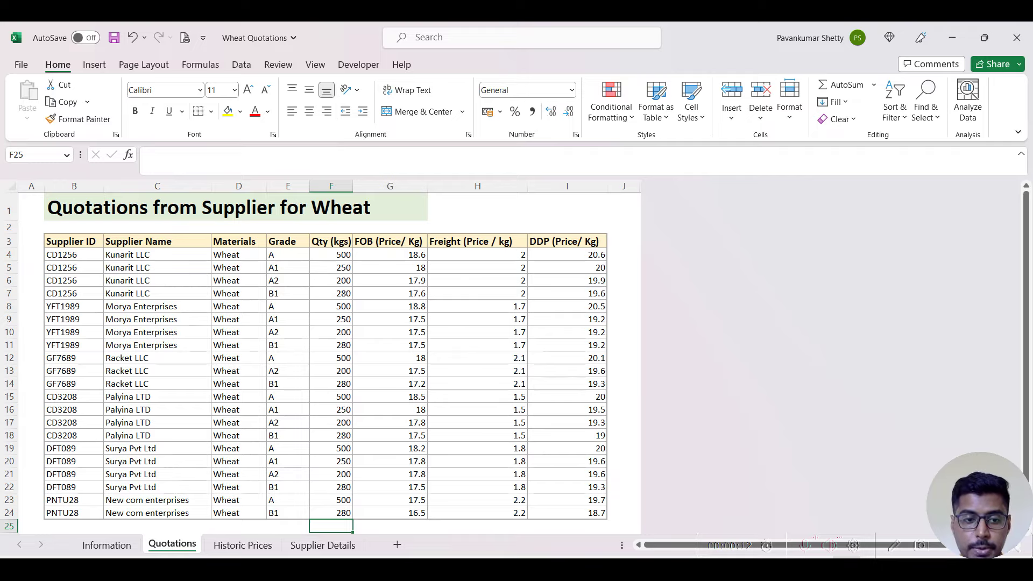
pyautogui.click(246, 547)
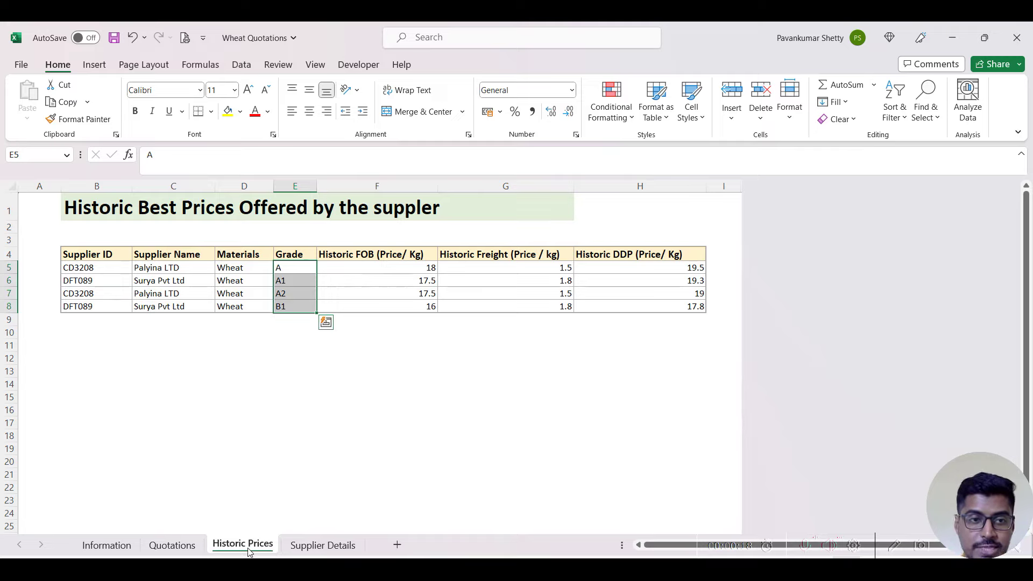
pyautogui.click(308, 548)
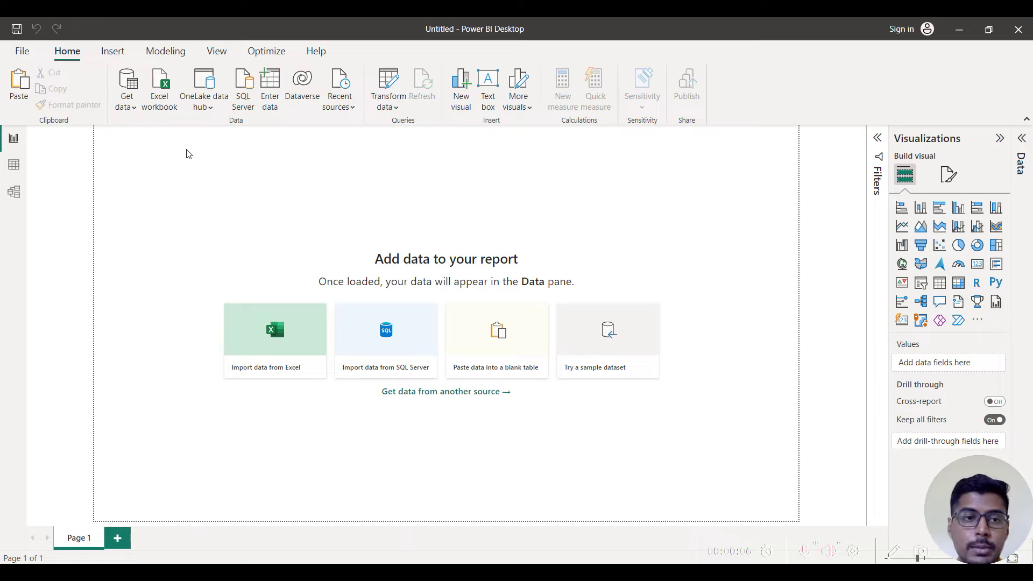
# - Switch to Power BI Desktop and connect to the Wheat Quotations Excel workbook as the data source
pyautogui.click(134, 108)
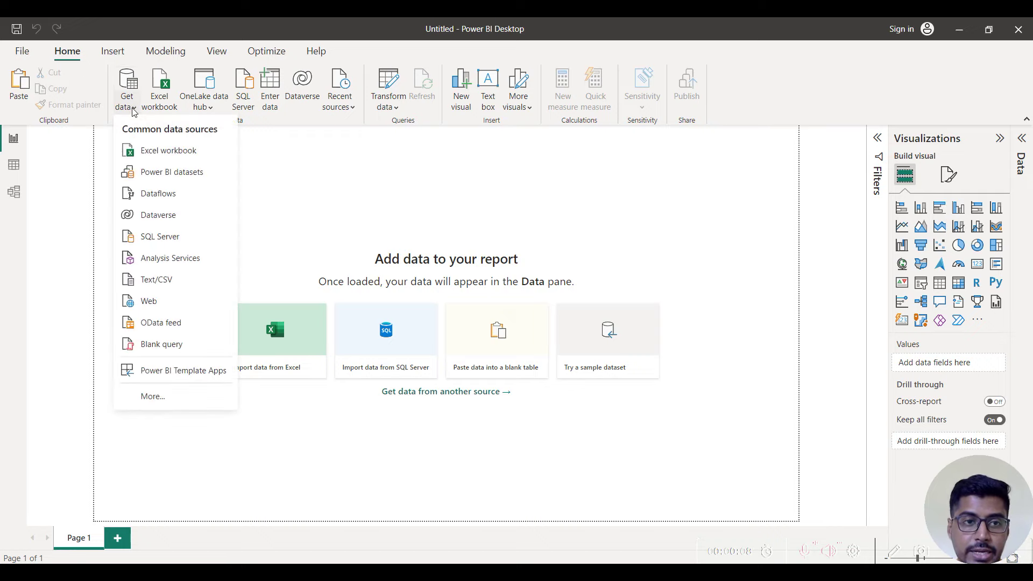
pyautogui.click(158, 152)
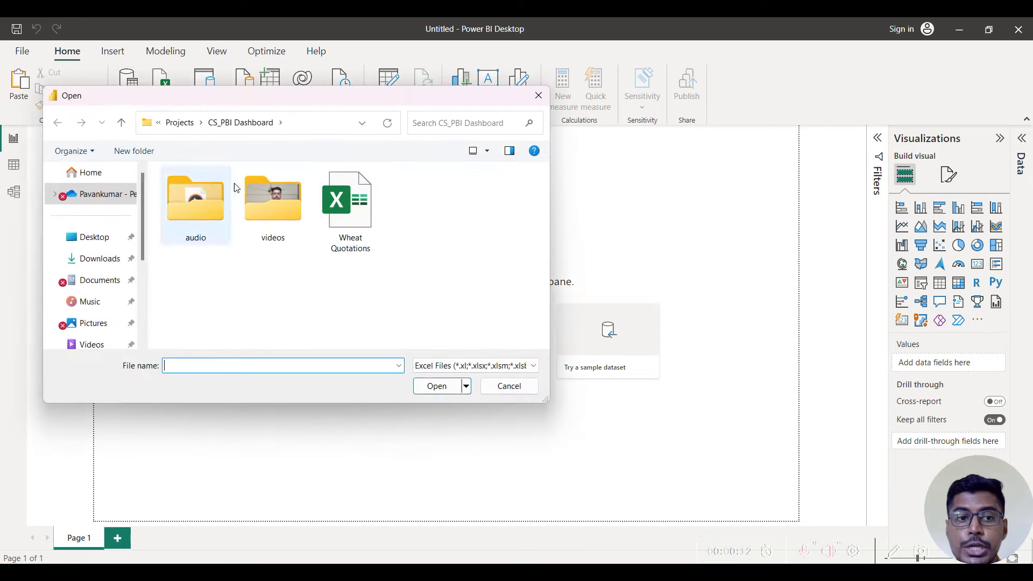
pyautogui.click(353, 194)
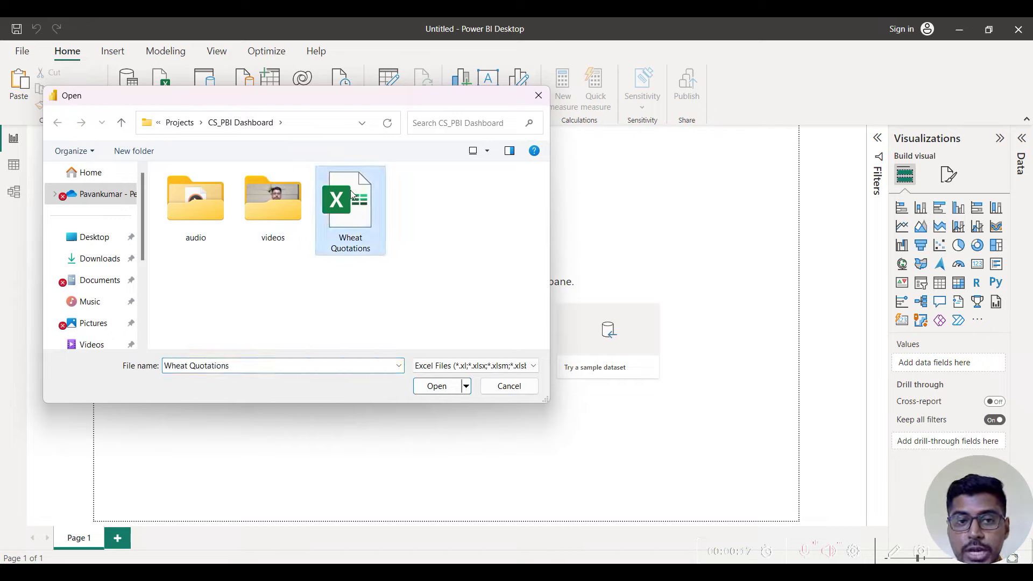
pyautogui.click(444, 386)
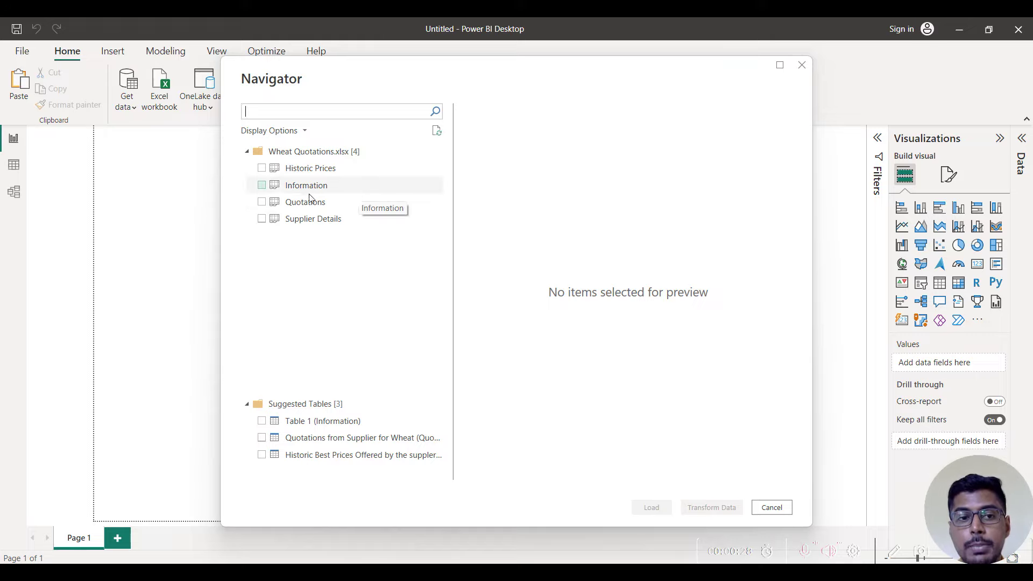
# - Choose the Historic Prices, Quotations and Supplier Details sheets and open them for transformation in Power Query Editor
pyautogui.click(262, 170)
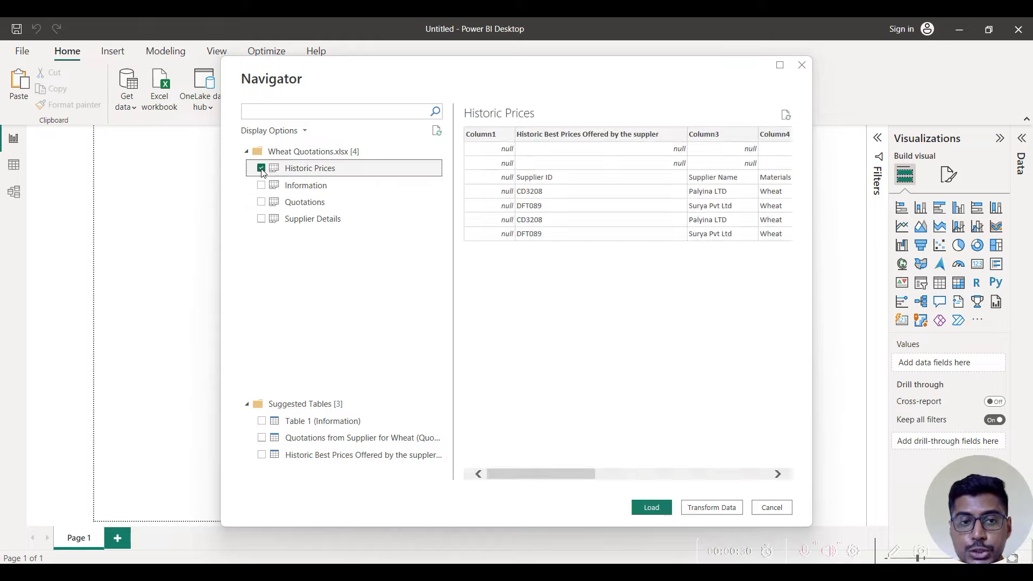
pyautogui.click(261, 202)
pyautogui.click(261, 218)
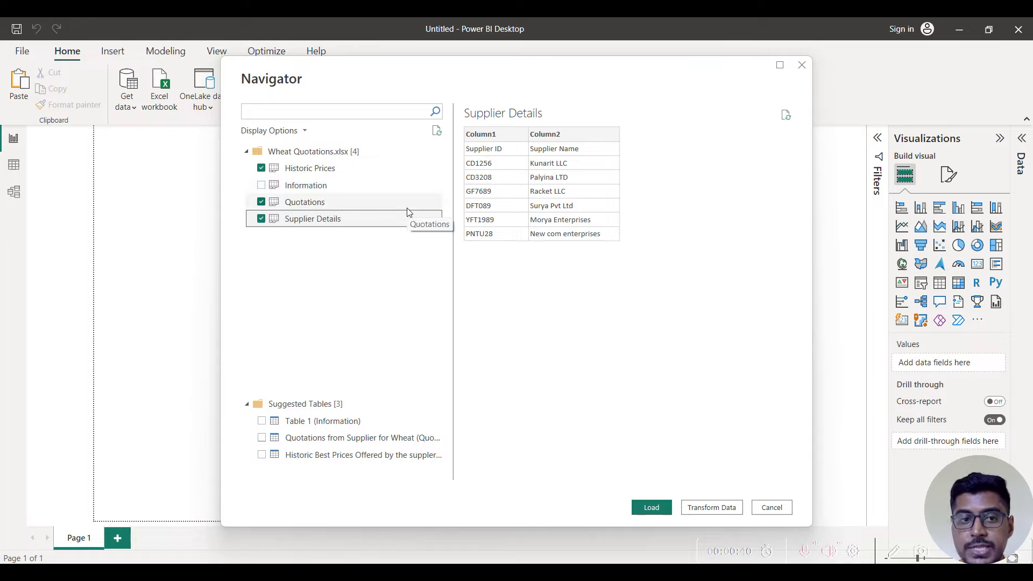
pyautogui.click(711, 507)
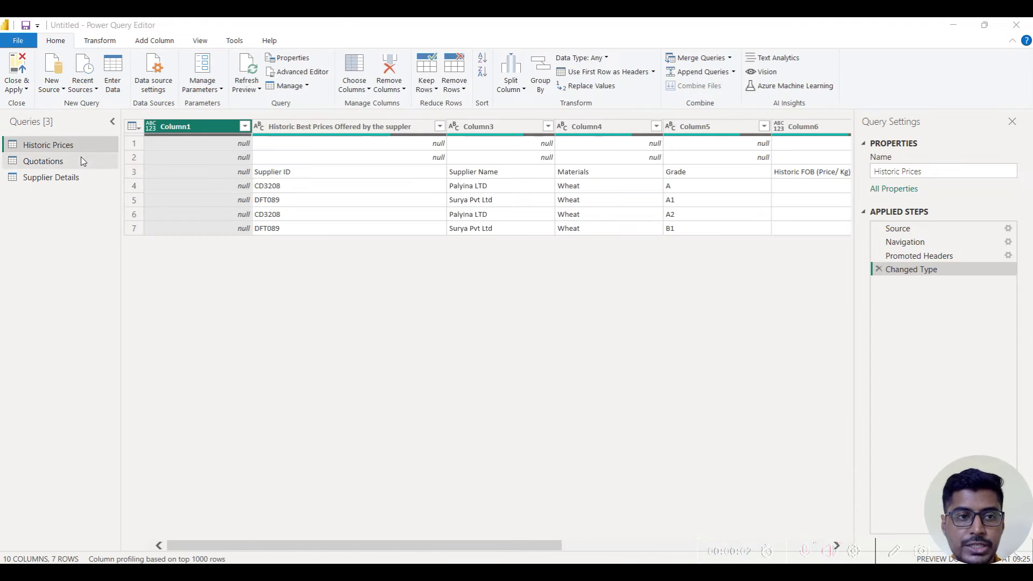
# - Remove the empty Column1 from the Historic Prices query
pyautogui.click(79, 162)
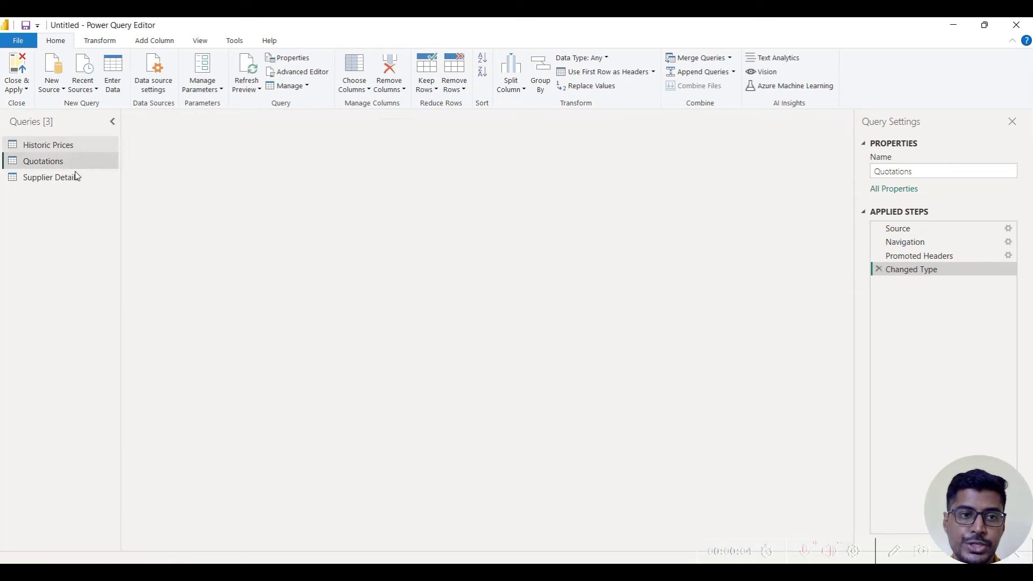
pyautogui.click(75, 173)
pyautogui.click(85, 151)
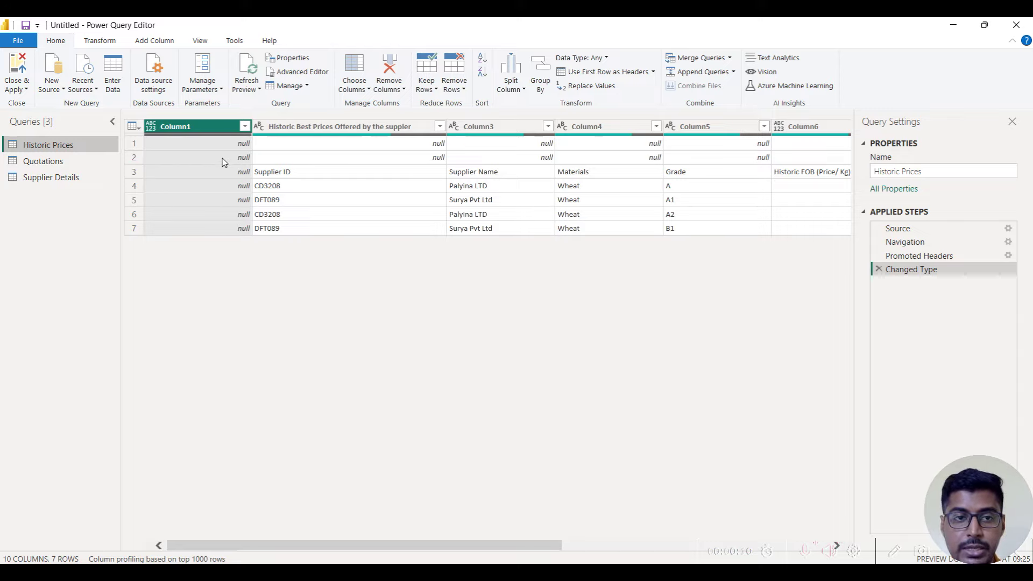
pyautogui.click(308, 125)
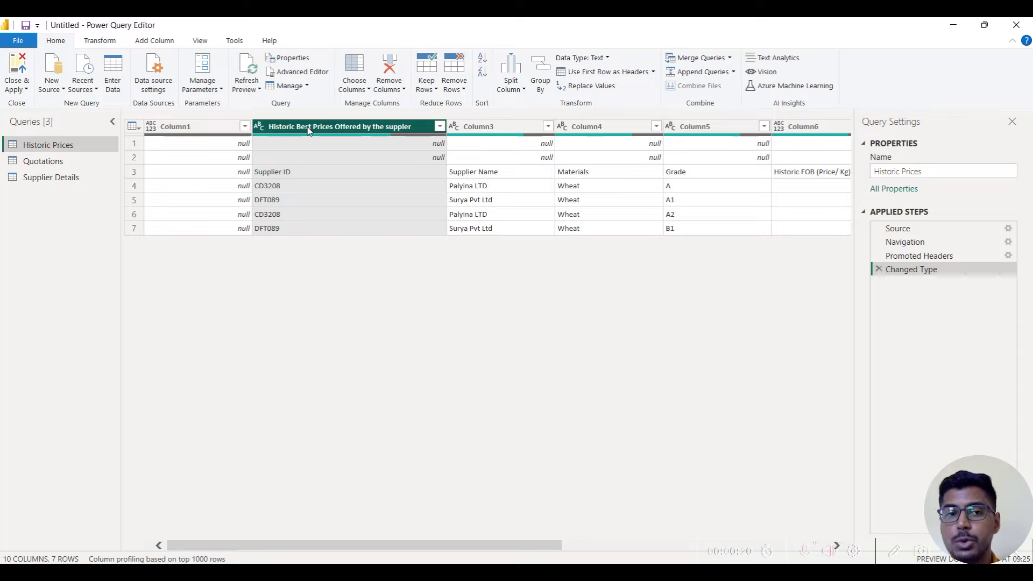
pyautogui.keyDown('ctrl'); pyautogui.click(208, 127); pyautogui.keyUp('ctrl')
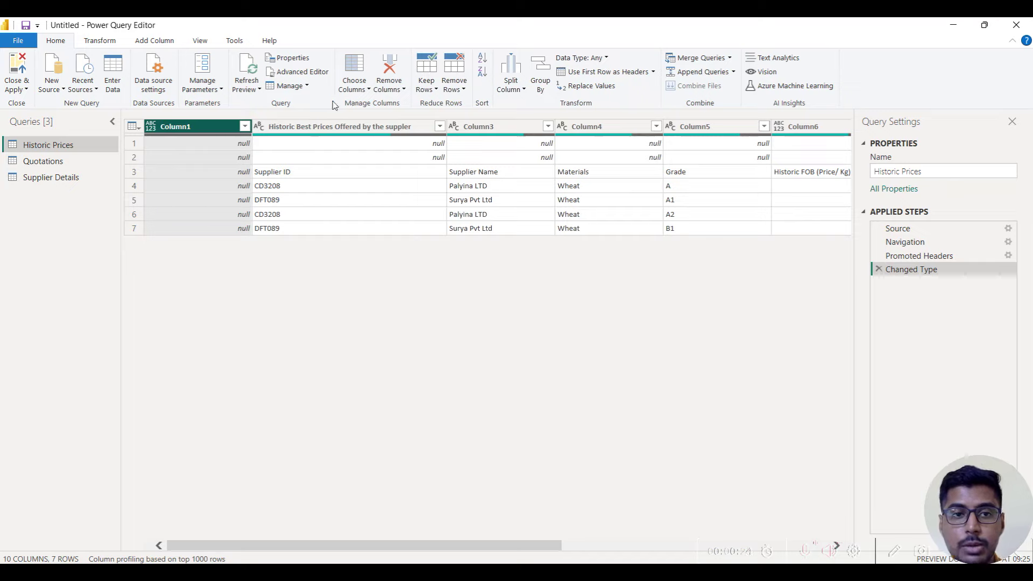
pyautogui.click(362, 92)
pyautogui.click(388, 86)
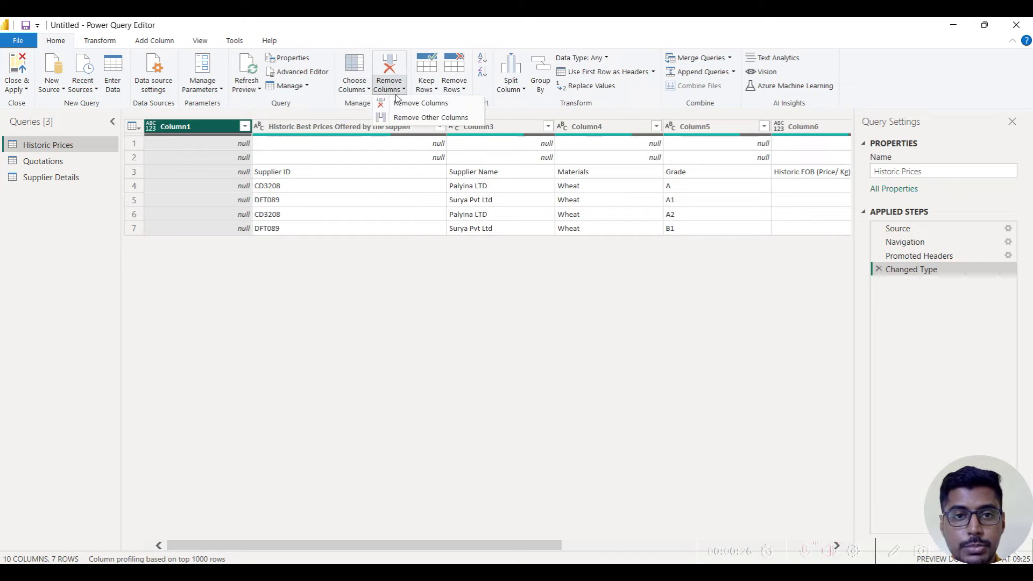
pyautogui.click(414, 103)
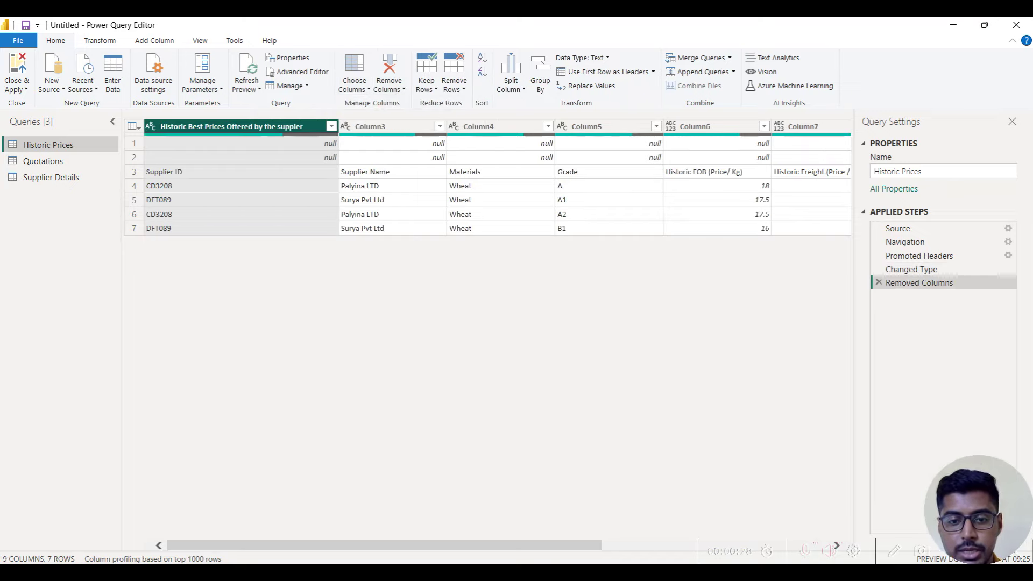
# - Remove the empty Column9 and Column10 from the Historic Prices query
pyautogui.moveTo(571, 546); pyautogui.dragTo(807, 539)
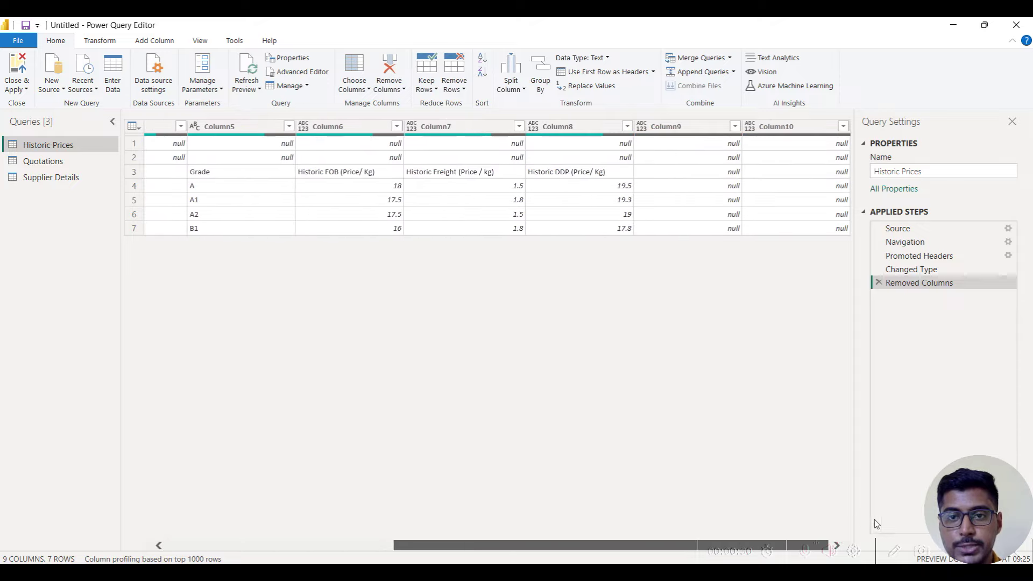
pyautogui.click(707, 128)
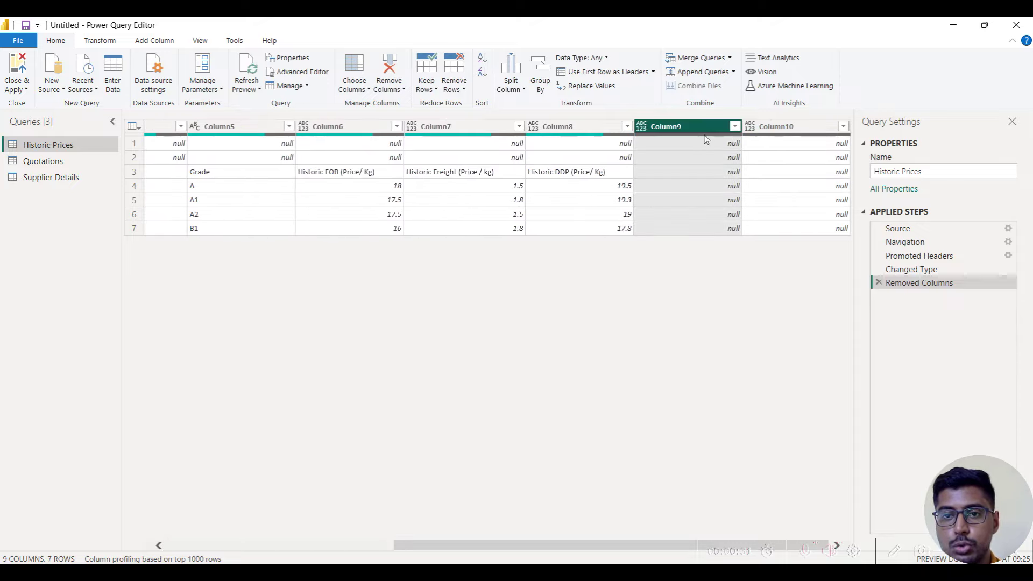
pyautogui.click(767, 128)
pyautogui.keyDown('ctrl'); pyautogui.click(667, 127); pyautogui.keyUp('ctrl')
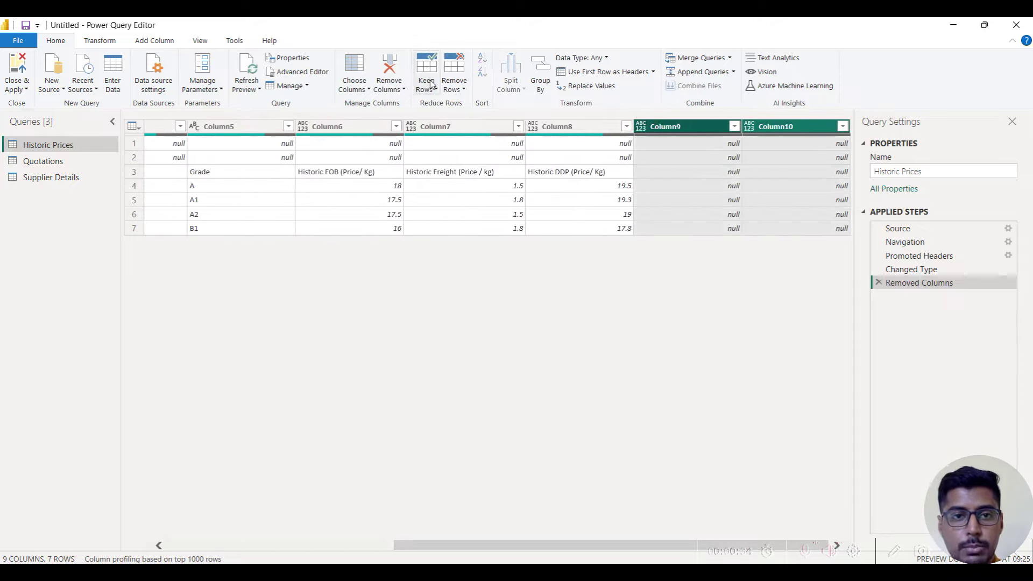
pyautogui.click(393, 88)
pyautogui.click(409, 102)
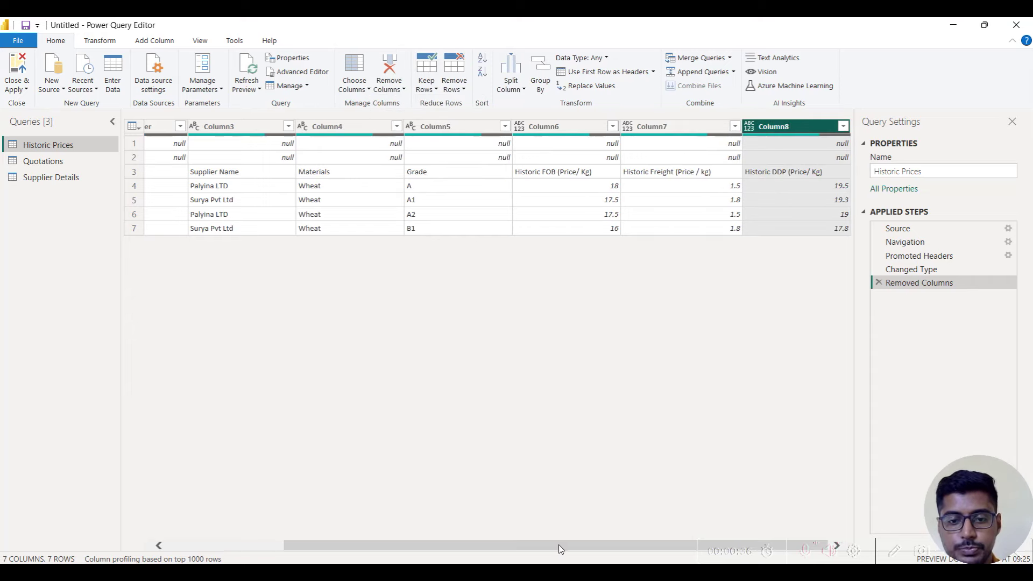
# - Remove the top 2 rows of the Historic Prices query and use its first row as headers
pyautogui.moveTo(558, 544); pyautogui.dragTo(254, 528)
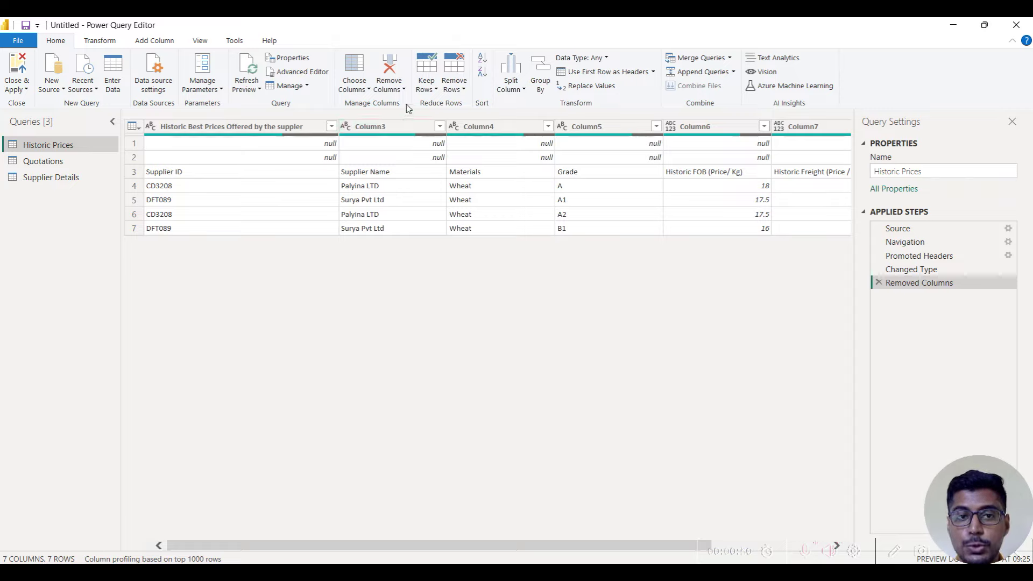
pyautogui.click(464, 90)
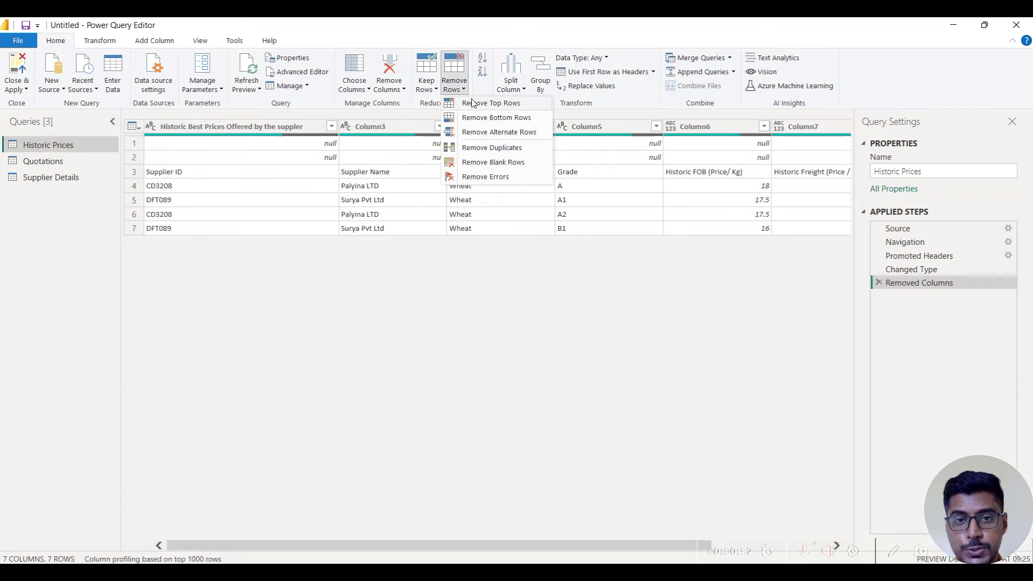
pyautogui.click(476, 102)
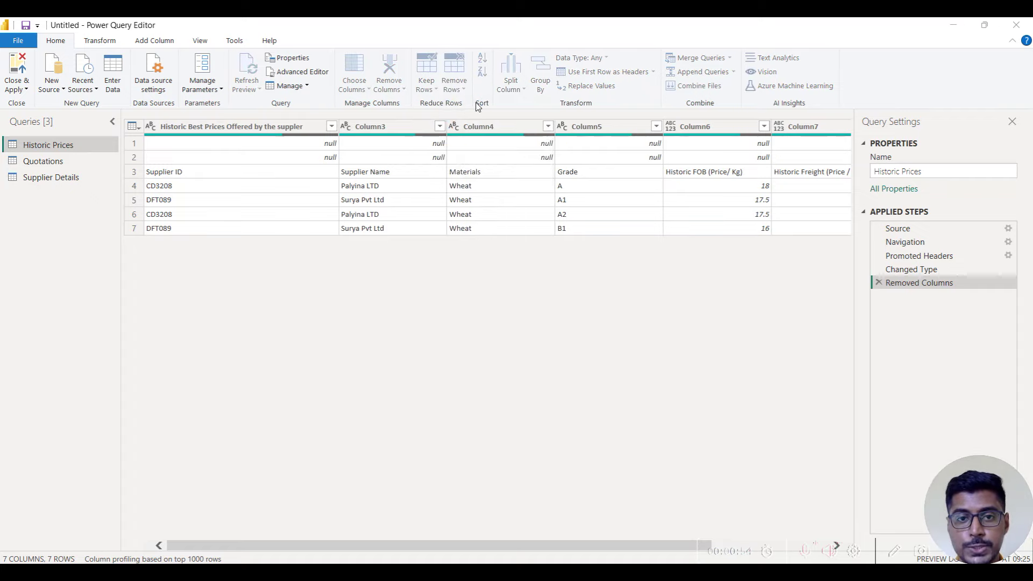
pyautogui.write('2')
pyautogui.click(657, 339)
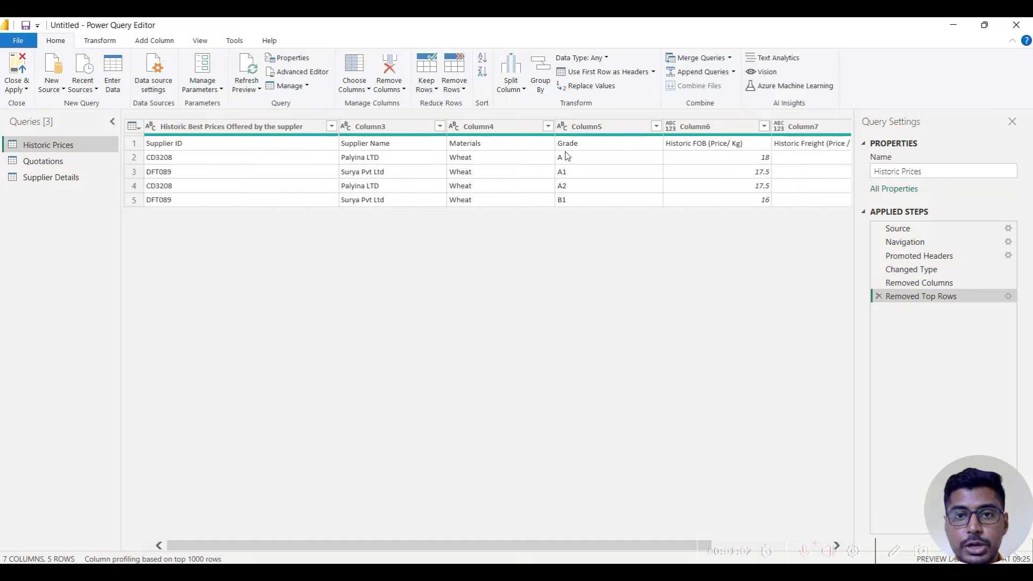
pyautogui.click(621, 72)
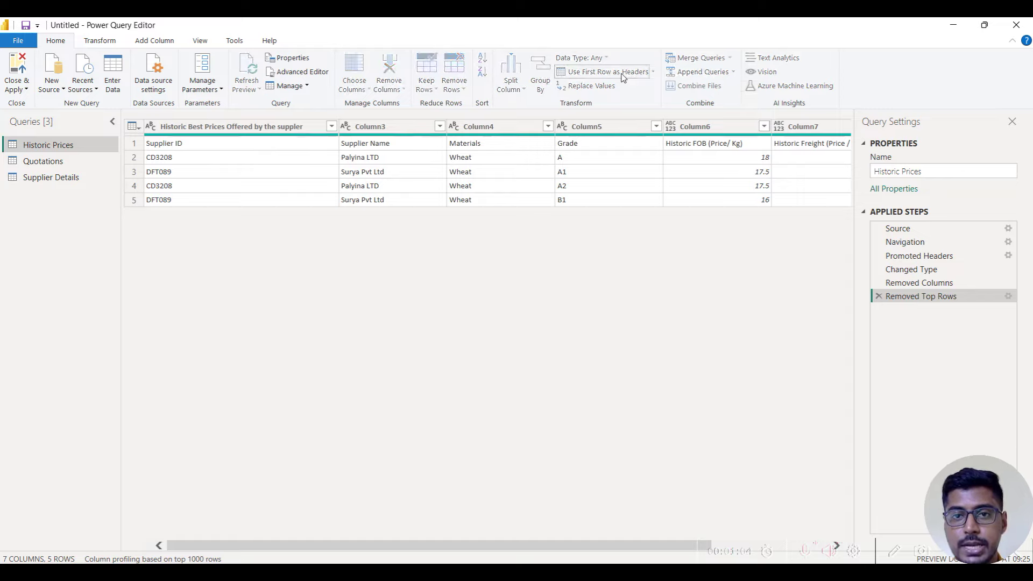
# - Remove the empty Column1 and Column10 from the Quotations query
pyautogui.click(49, 162)
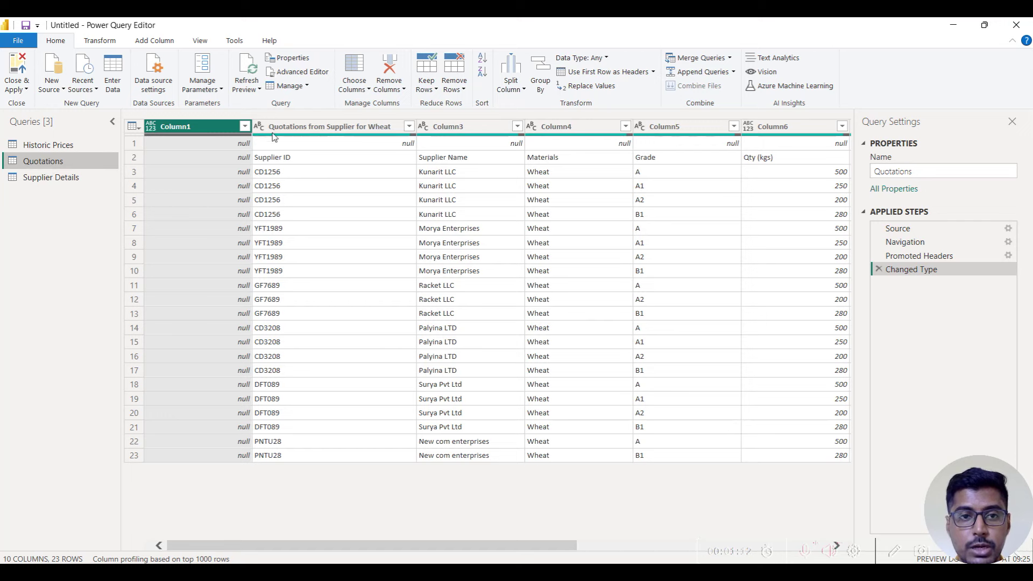
pyautogui.click(390, 89)
pyautogui.click(377, 107)
pyautogui.moveTo(511, 543); pyautogui.dragTo(720, 545)
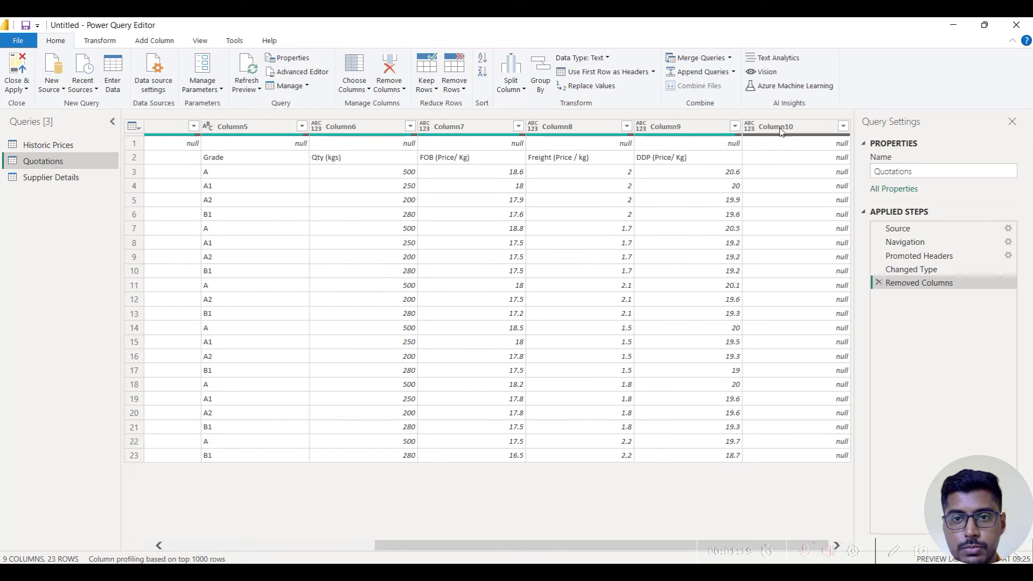
pyautogui.click(779, 126)
pyautogui.click(389, 70)
# - Remove the top 1 row of the Quotations query and use its first row as headers
pyautogui.click(454, 86)
pyautogui.click(486, 101)
pyautogui.write('1')
pyautogui.click(652, 337)
pyautogui.click(586, 73)
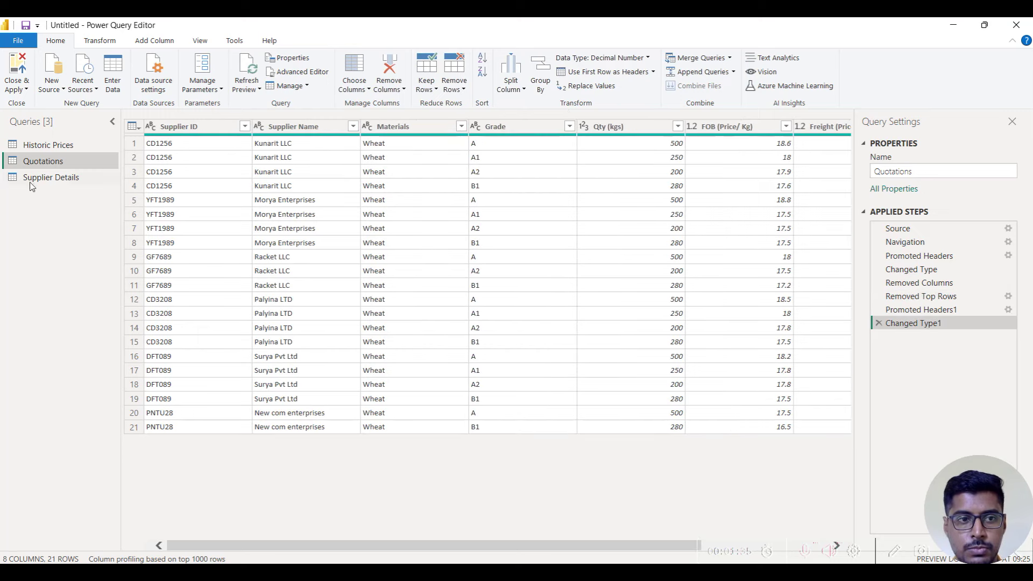
# - Use the first row of the Supplier Details query as its column headers
pyautogui.click(35, 176)
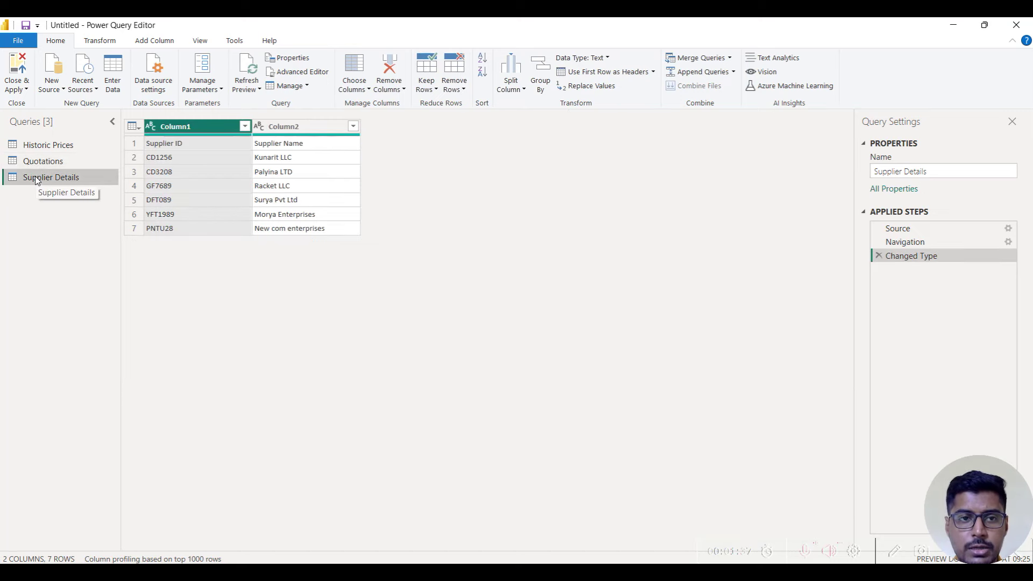
pyautogui.click(602, 72)
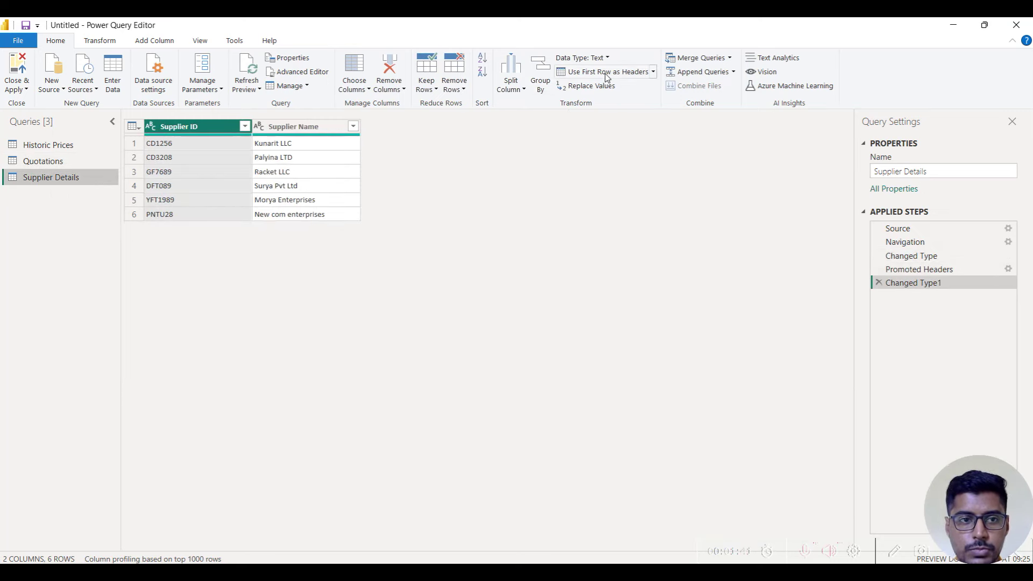
# - Check the columns and data types of the cleaned Historic Prices, Quotations and Supplier Details queries
pyautogui.click(32, 145)
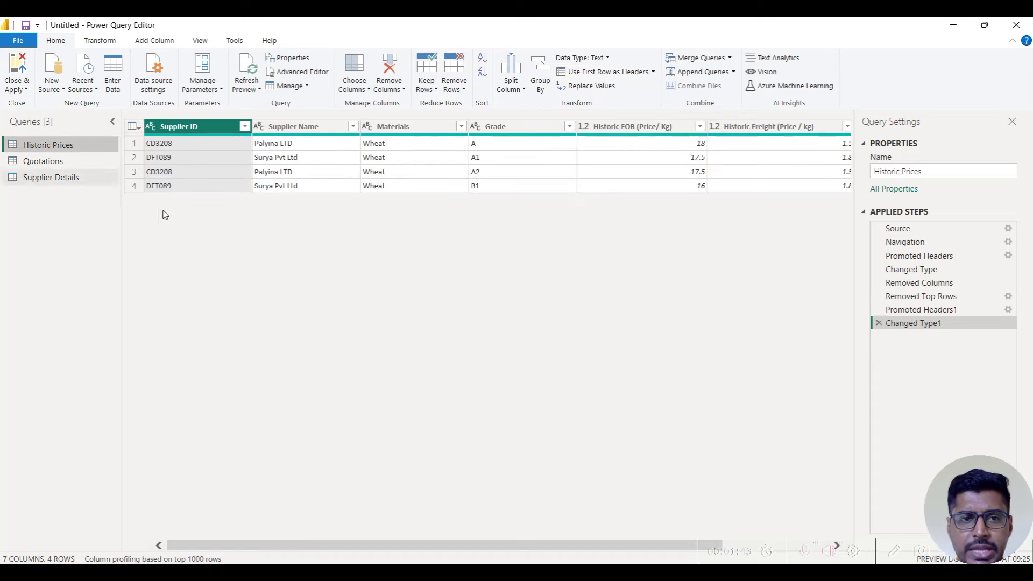
pyautogui.moveTo(502, 541); pyautogui.dragTo(609, 542)
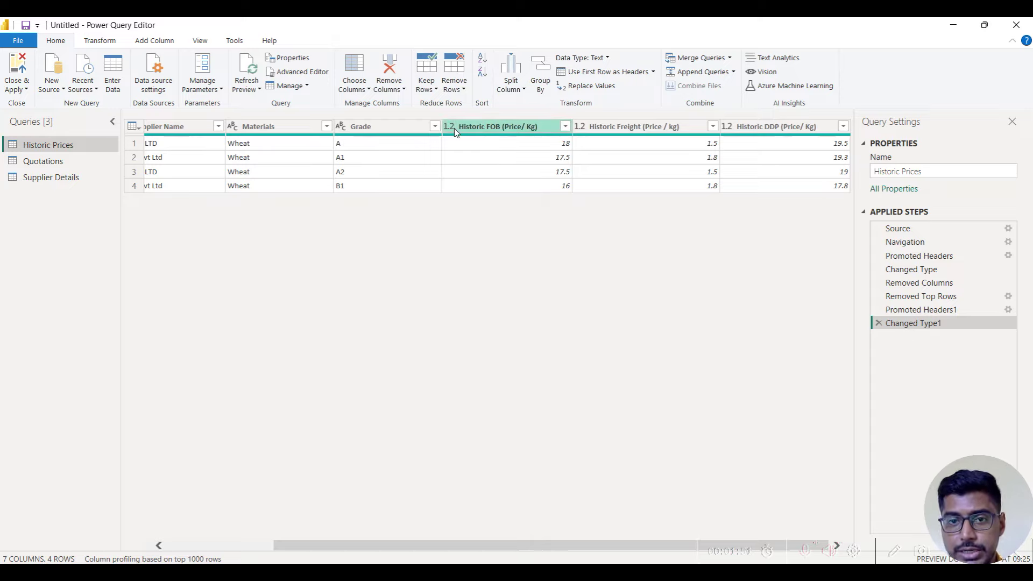
pyautogui.click(33, 161)
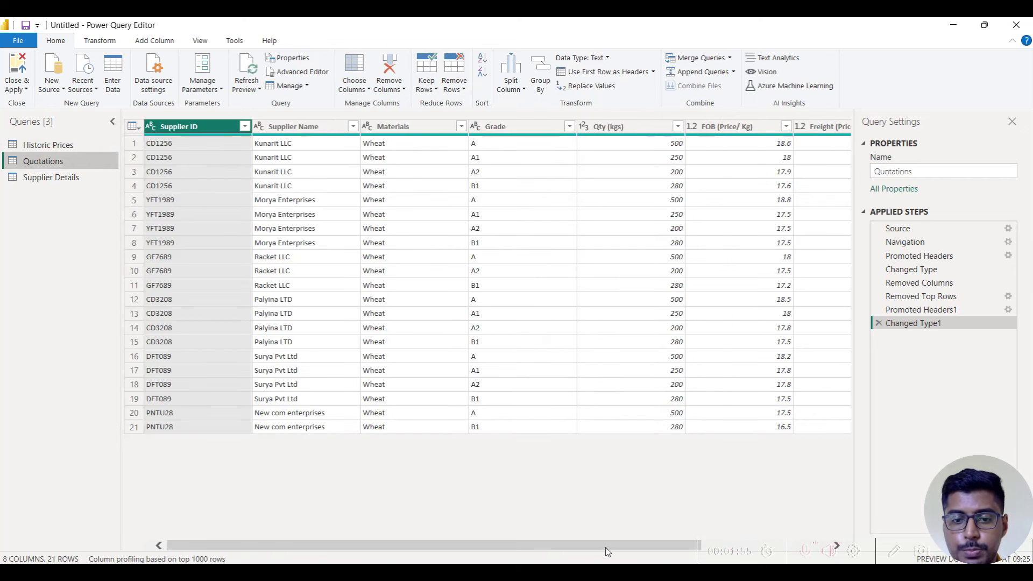
pyautogui.moveTo(607, 551); pyautogui.dragTo(284, 538)
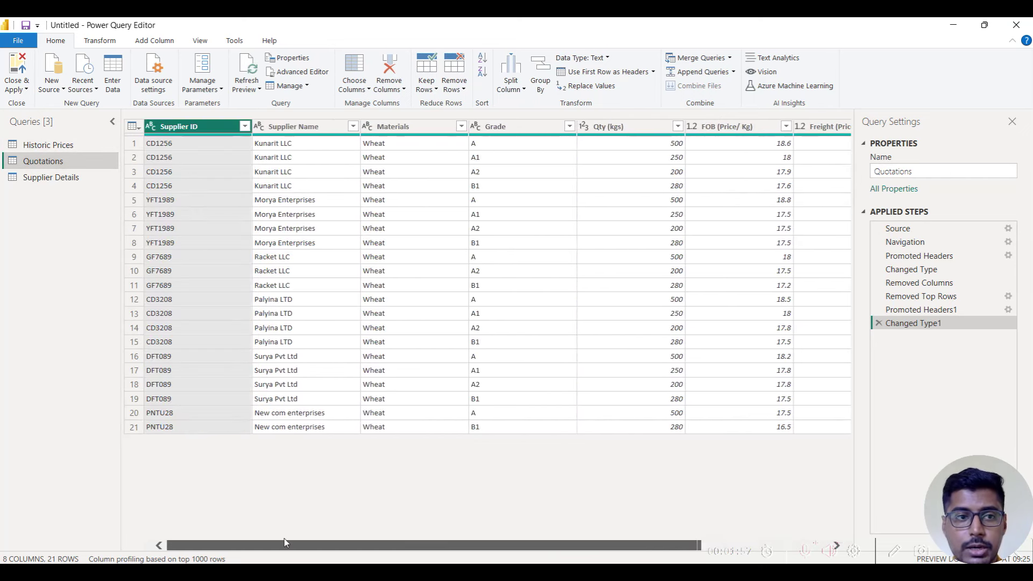
pyautogui.click(50, 178)
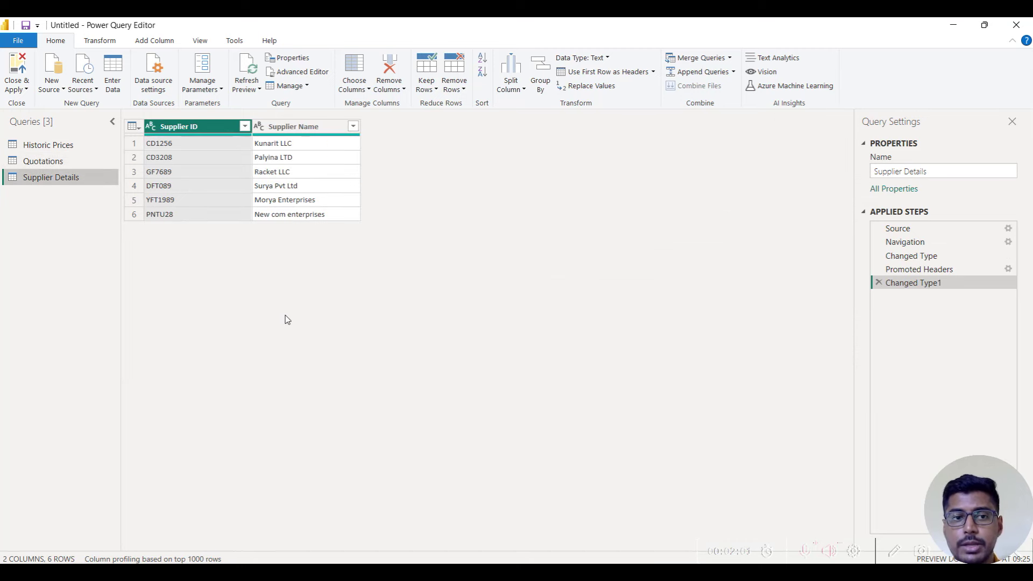
# - Apply the cleaned Historic Prices, Quotations and Supplier Details queries to the data model and close the query editor
pyautogui.click(43, 161)
pyautogui.click(18, 90)
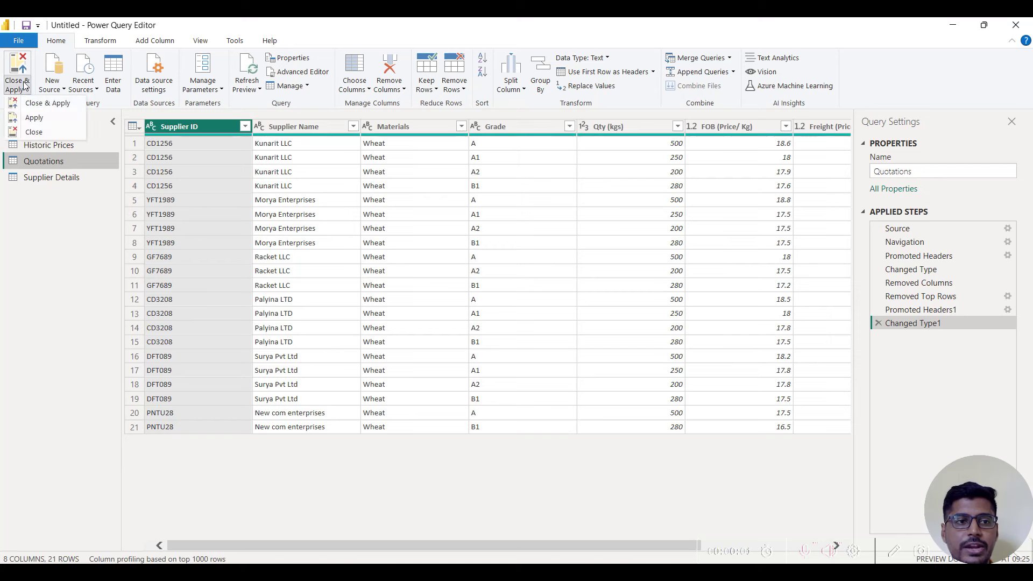
pyautogui.click(43, 104)
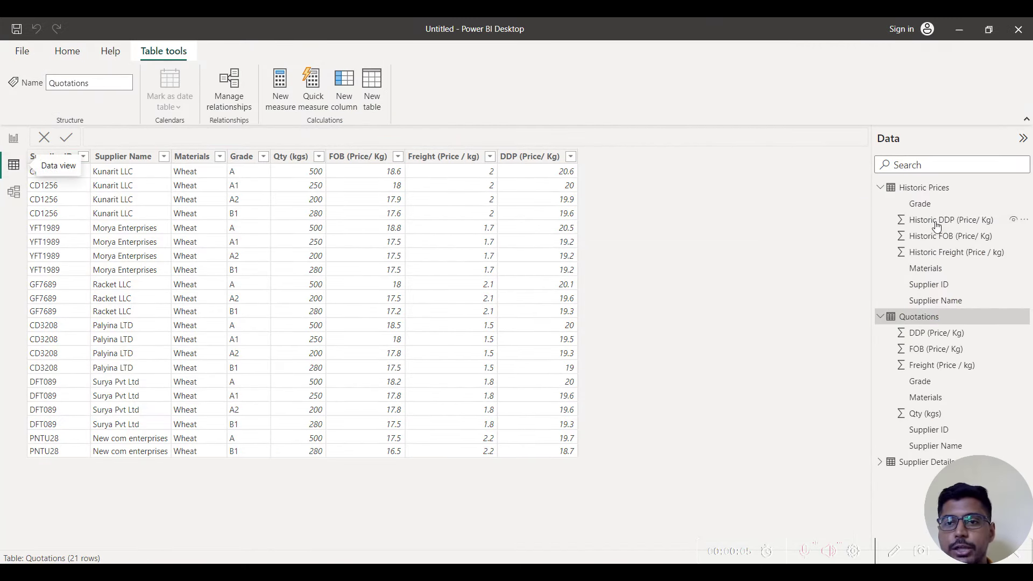
# - Compare the columns and rows of the Historic Prices and Quotations tables to see which fields identify a material and grade
pyautogui.click(924, 188)
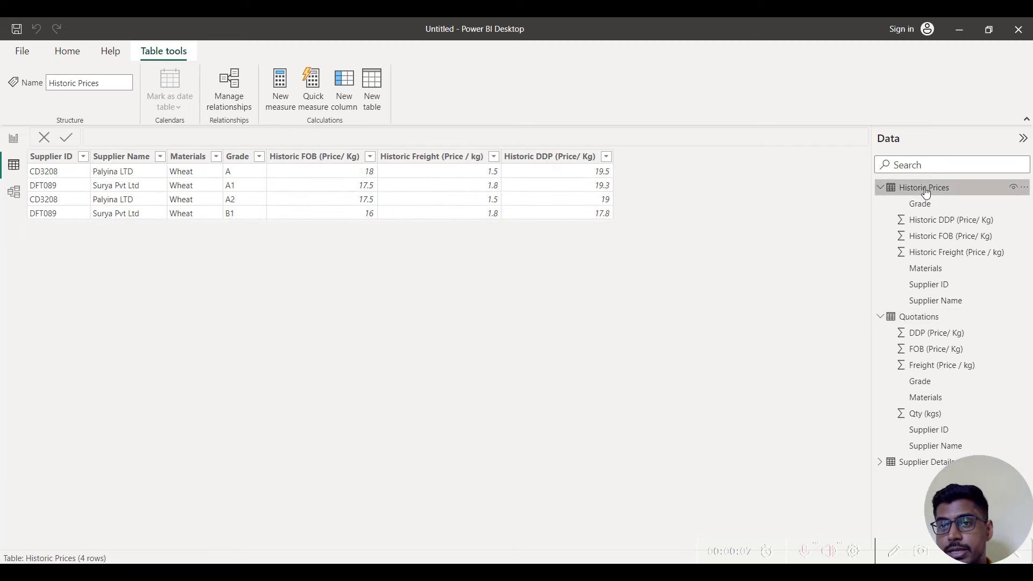
pyautogui.click(954, 320)
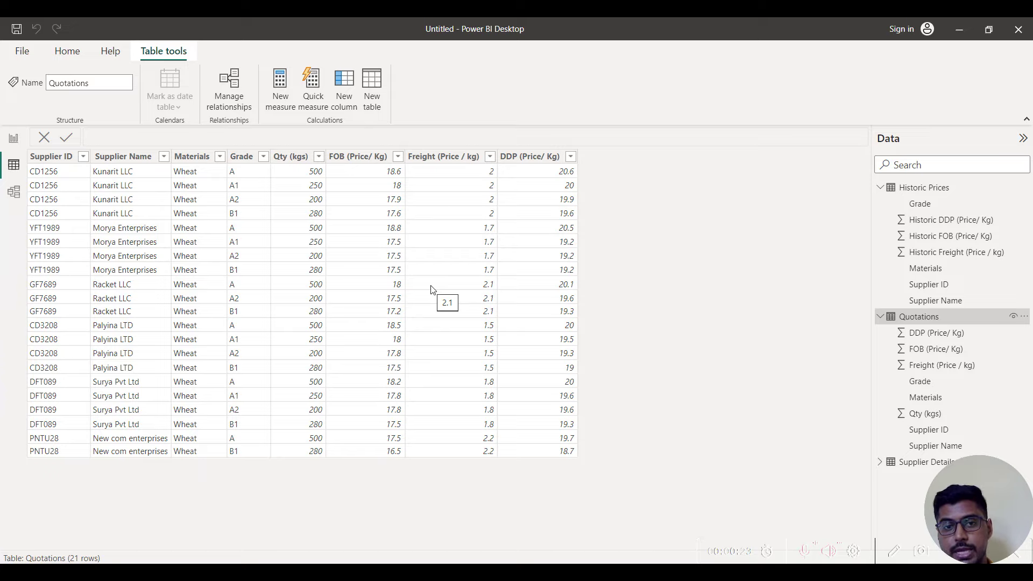
pyautogui.click(911, 194)
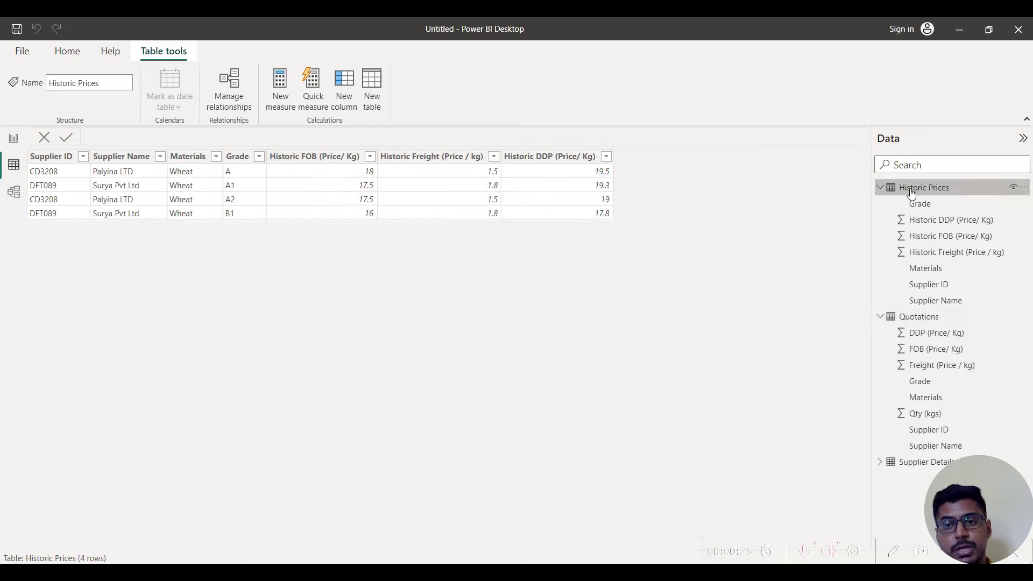
pyautogui.click(939, 323)
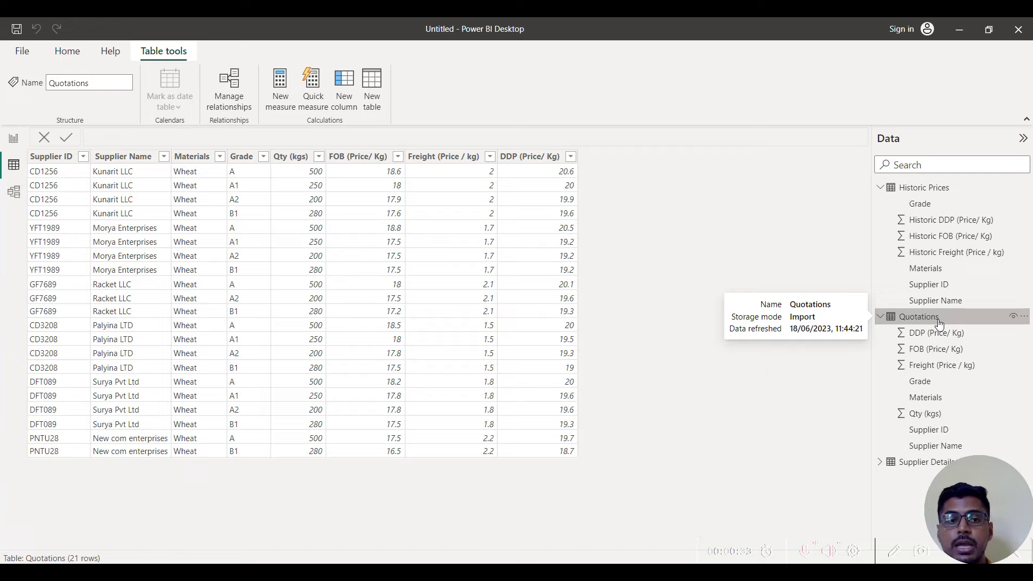
pyautogui.click(946, 197)
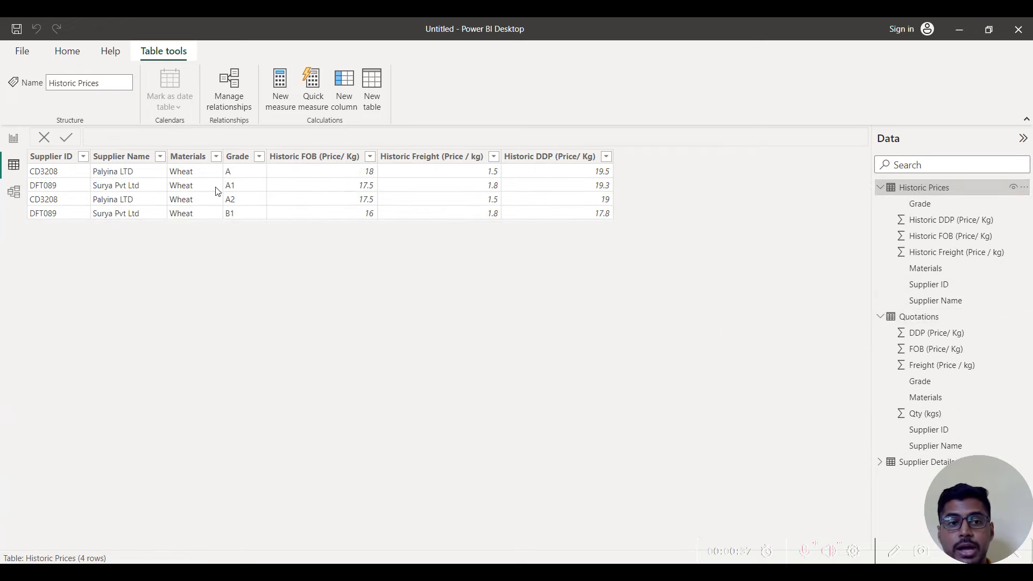
# - Add a calculated column combo1 to the Quotations table that joins Quotations[Materials] and Quotations[Grade]
pyautogui.click(927, 318)
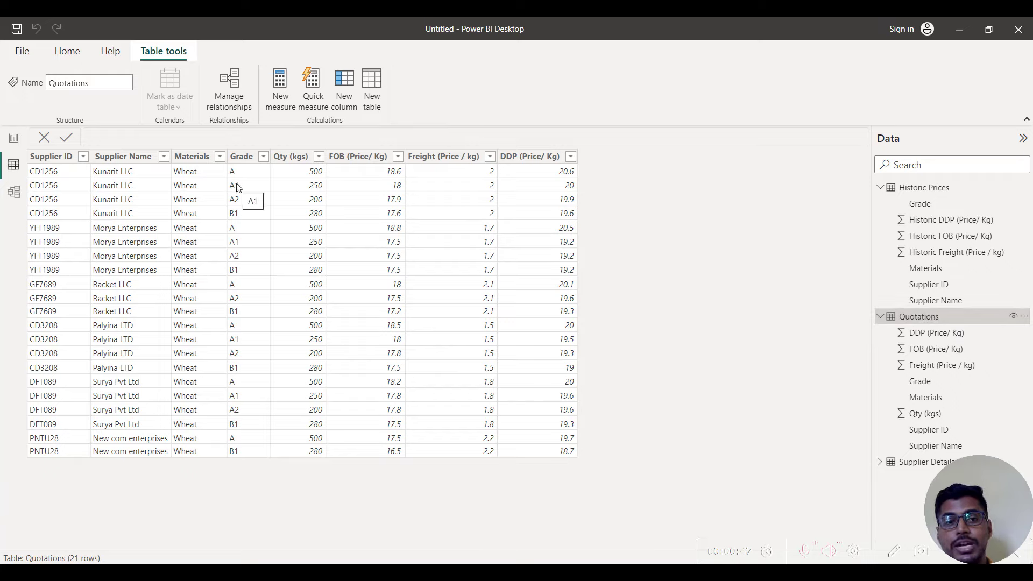
pyautogui.click(344, 92)
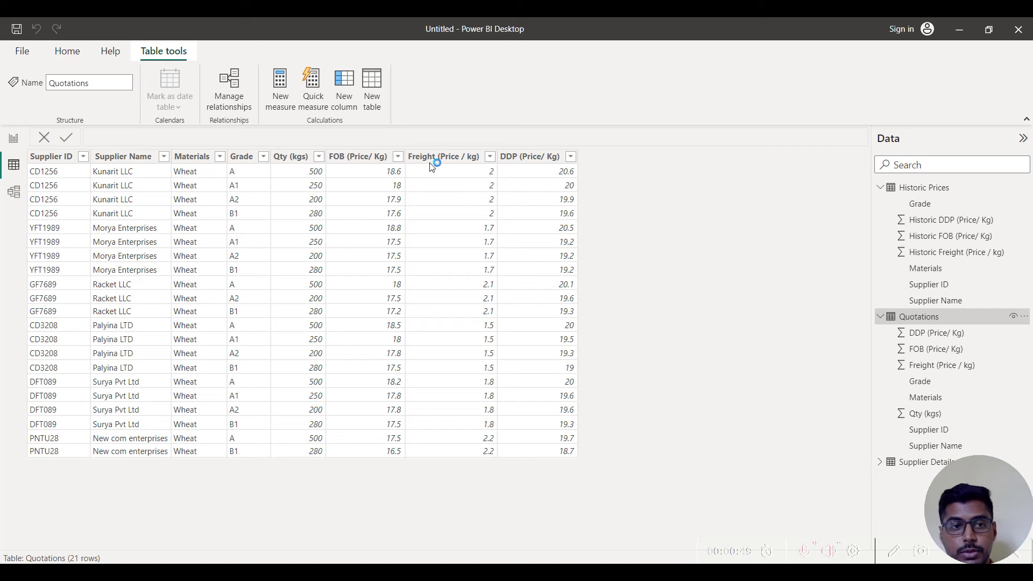
pyautogui.write('com')
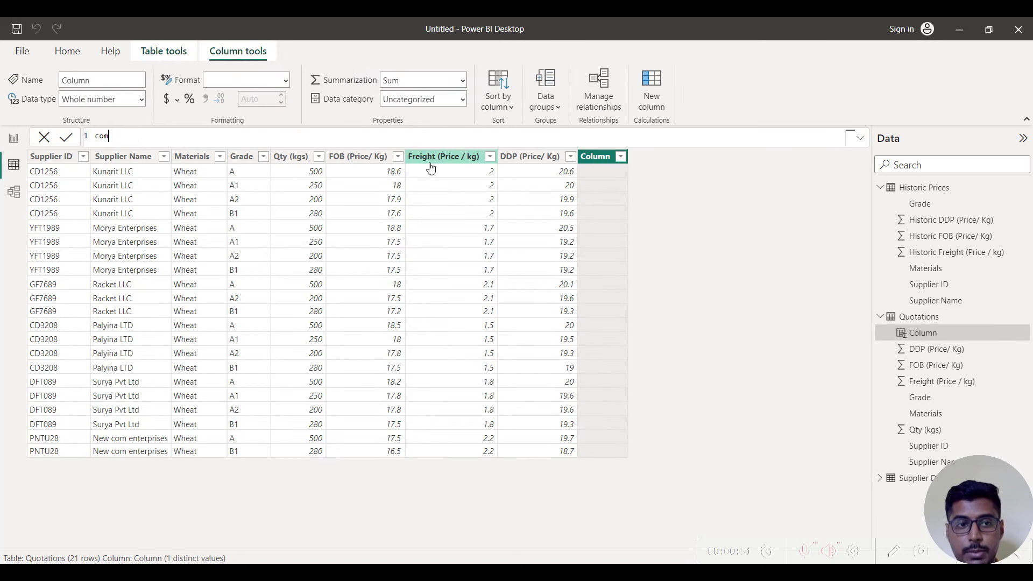
pyautogui.write('bo1=')
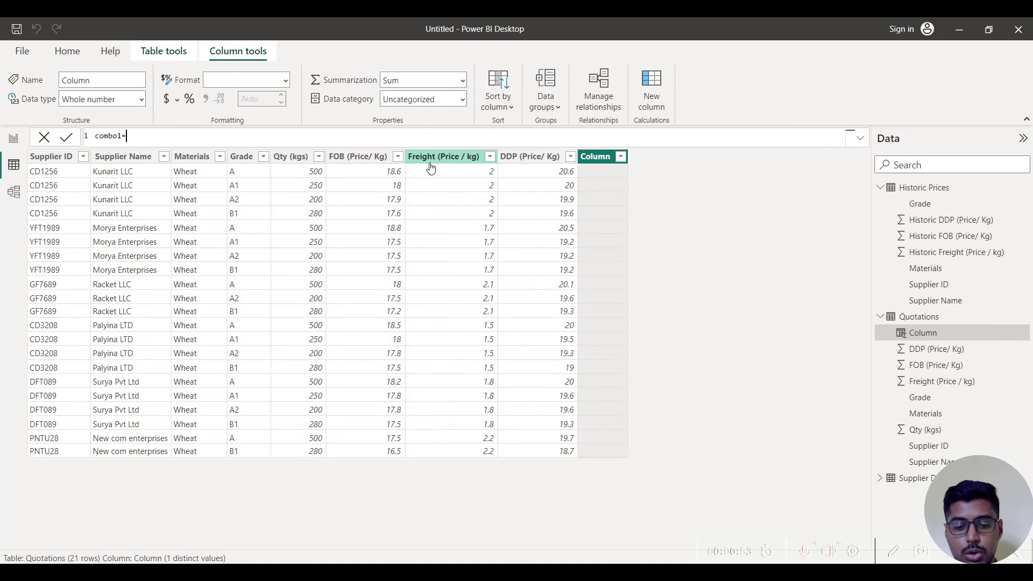
pyautogui.write('Quotations[Materials]')
pyautogui.press('Tab')
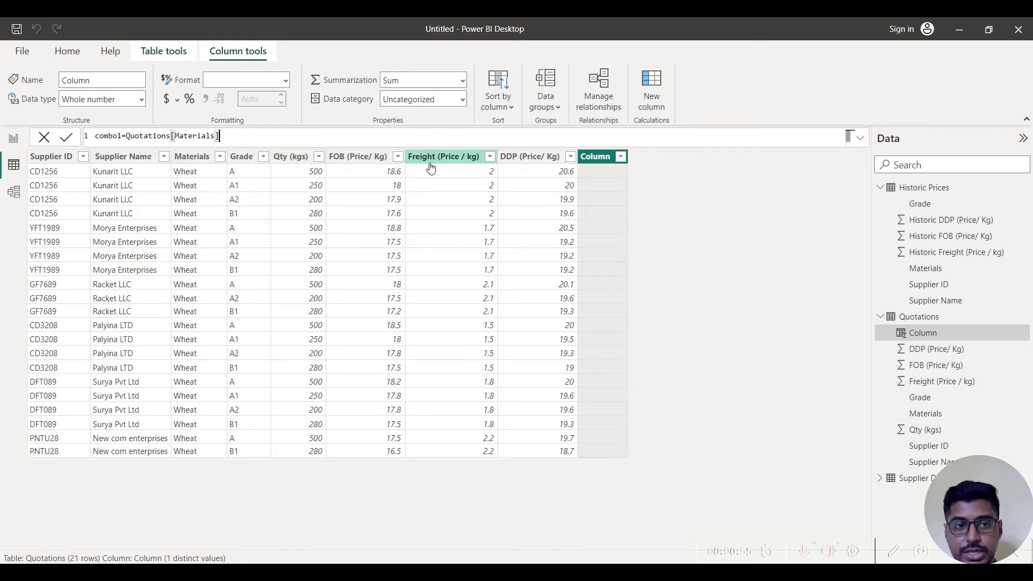
pyautogui.write('&Quotations[Grade]')
pyautogui.press('Tab')
pyautogui.press('Return')
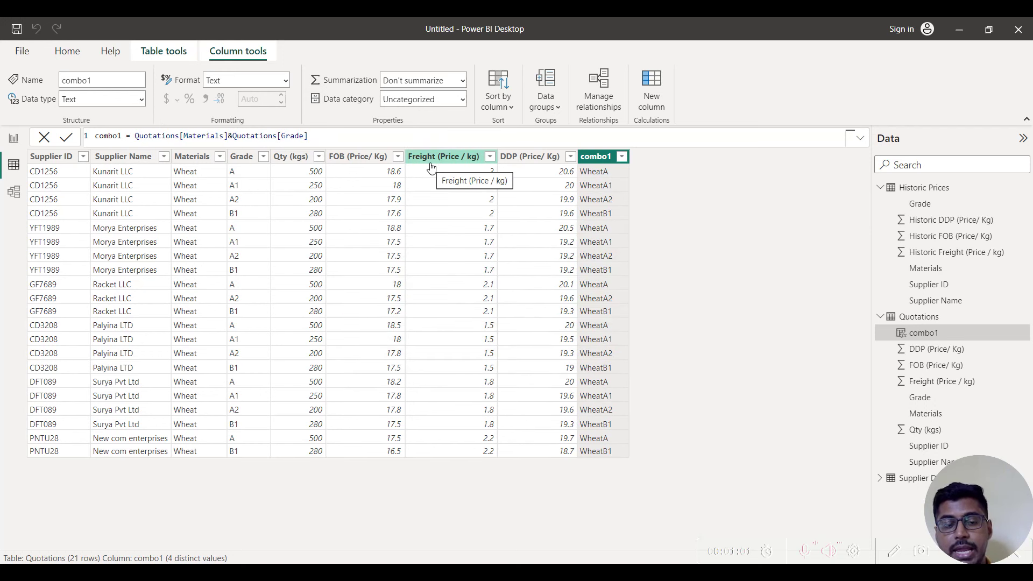
# - Add a calculated column combo1 to the Historic Prices table that joins 'Historic Prices'[Materials] and 'Historic Prices'[Grade]
pyautogui.click(917, 188)
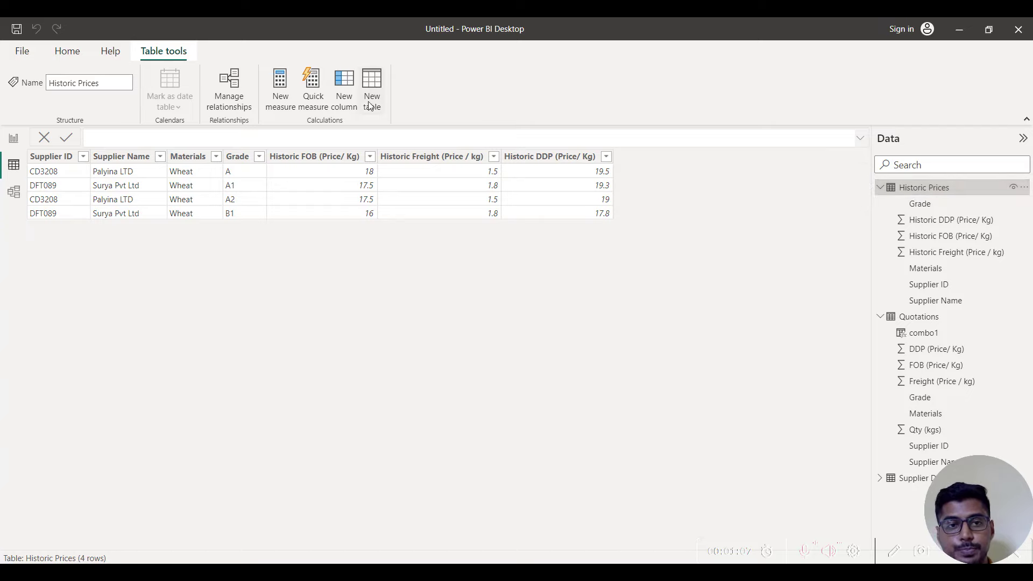
pyautogui.click(348, 90)
pyautogui.write('combo')
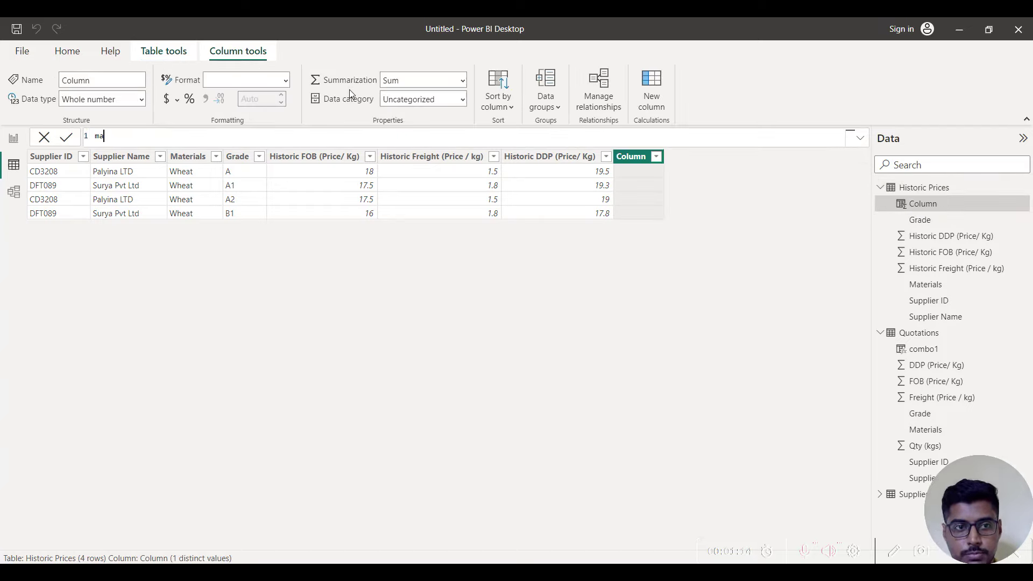
pyautogui.write("1='Historic Prices'[Materials]&'Historic Prices'[Grade]")
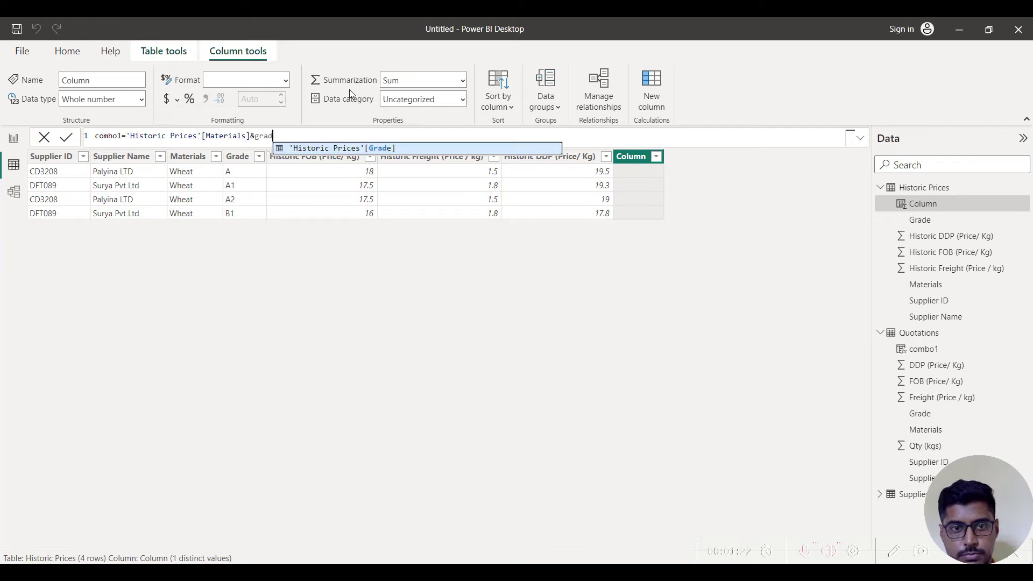
pyautogui.press('Return')
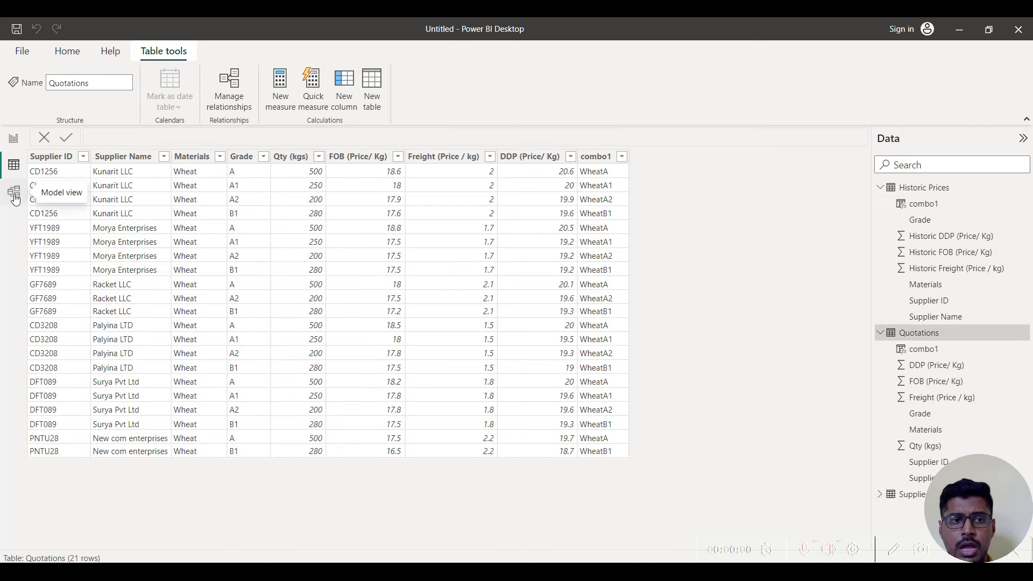
# - In the data model, relate Historic Prices to Quotations on combo1, and Supplier Details to Historic Prices on Supplier ID
pyautogui.click(14, 193)
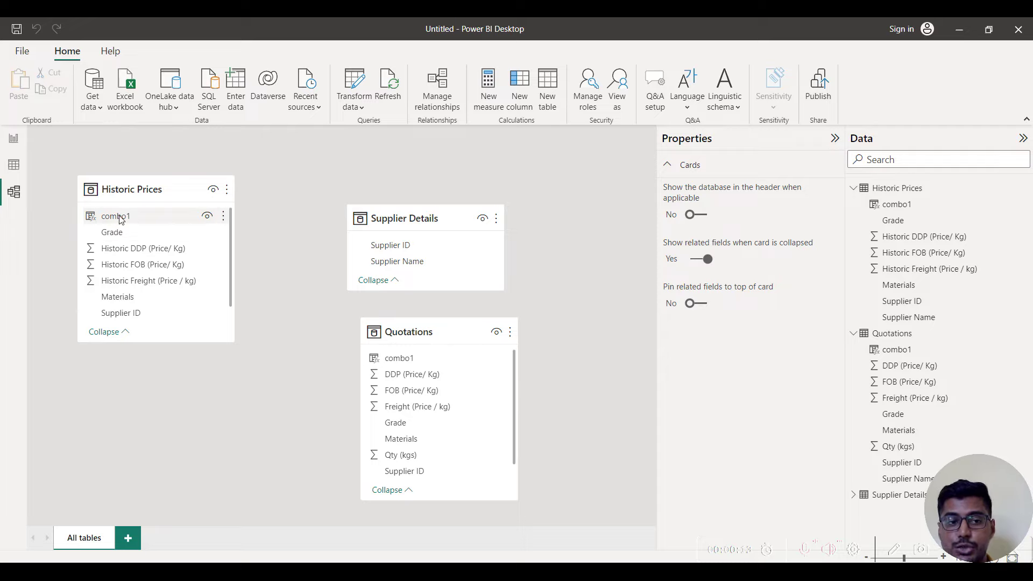
pyautogui.moveTo(121, 217); pyautogui.dragTo(403, 362)
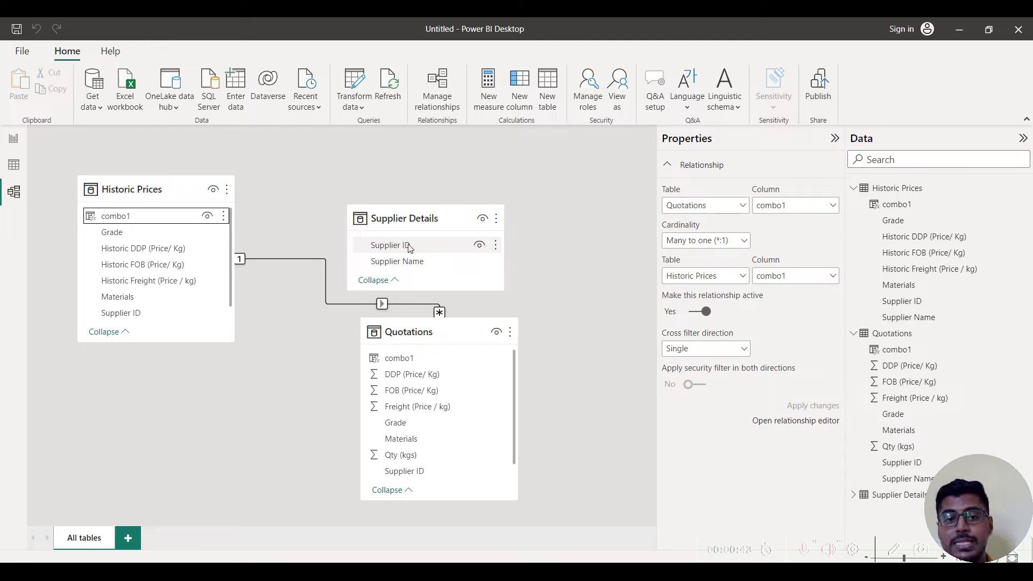
pyautogui.moveTo(409, 248); pyautogui.dragTo(162, 312)
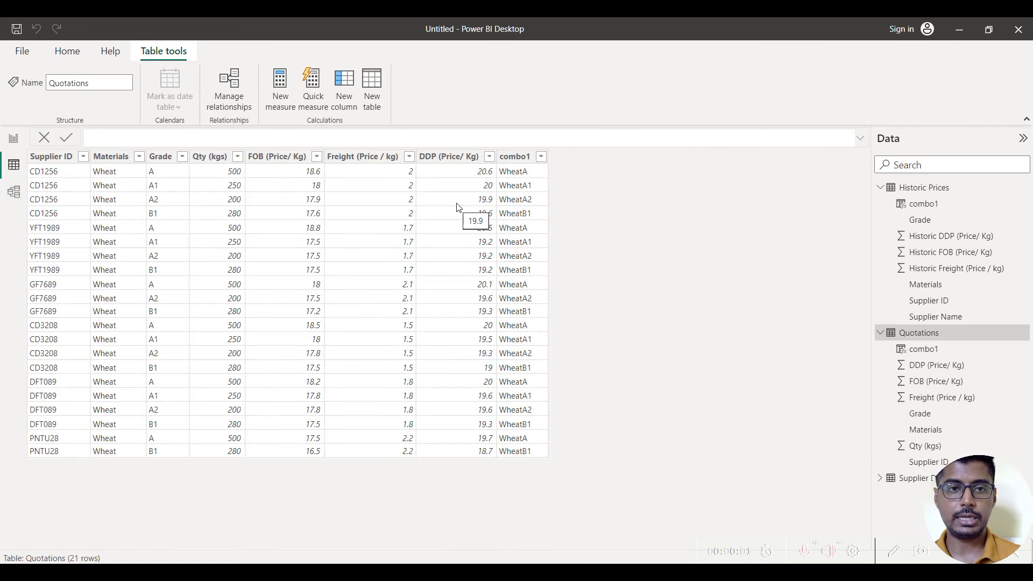
# - Start a calculated column Historic Price (DDP) in Quotations, using LOOKUPVALUE with 'Historic Prices'[Historic DDP (Price/ Kg)] as the result column
pyautogui.click(350, 108)
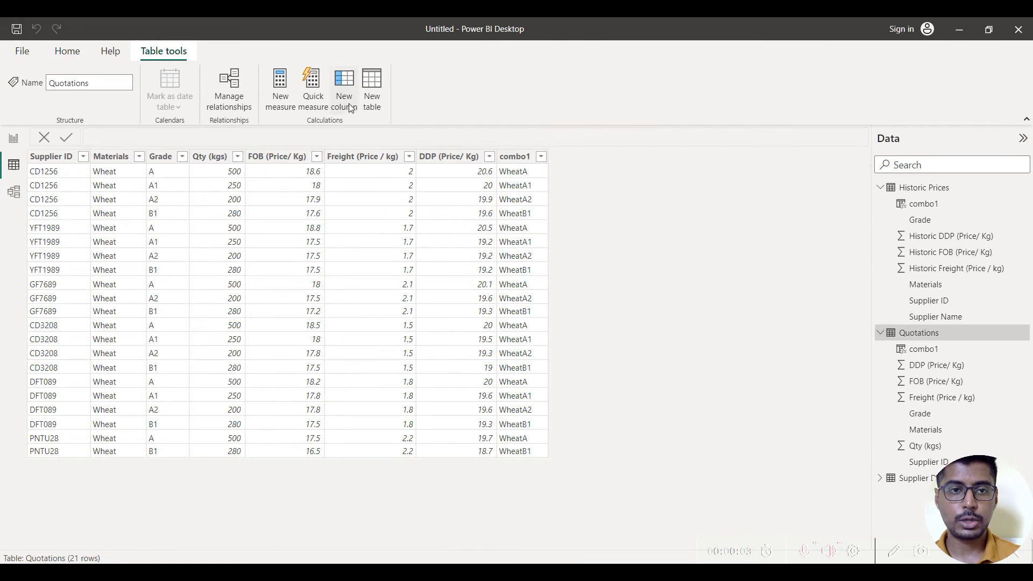
pyautogui.write('His')
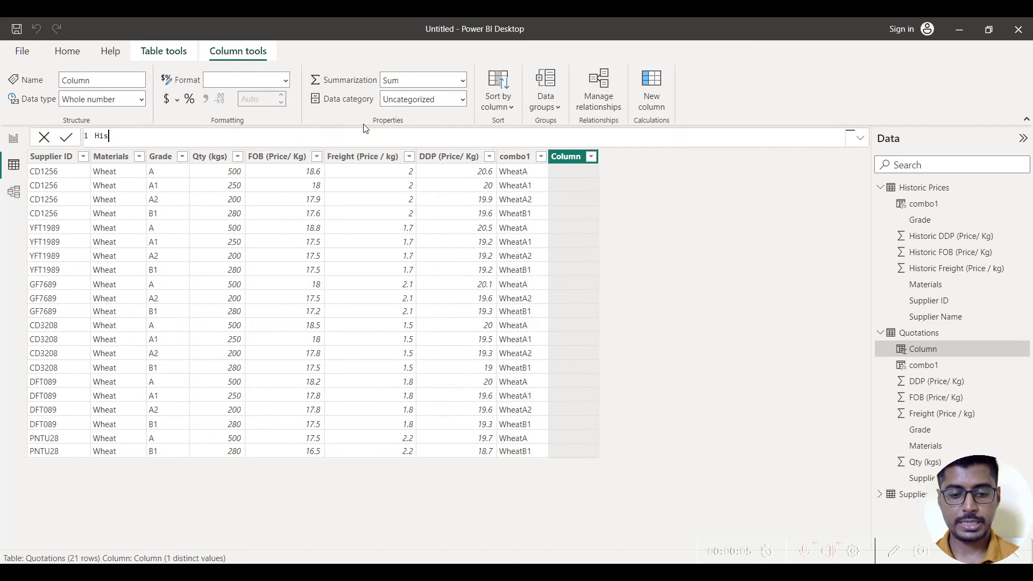
pyautogui.write('toric Price')
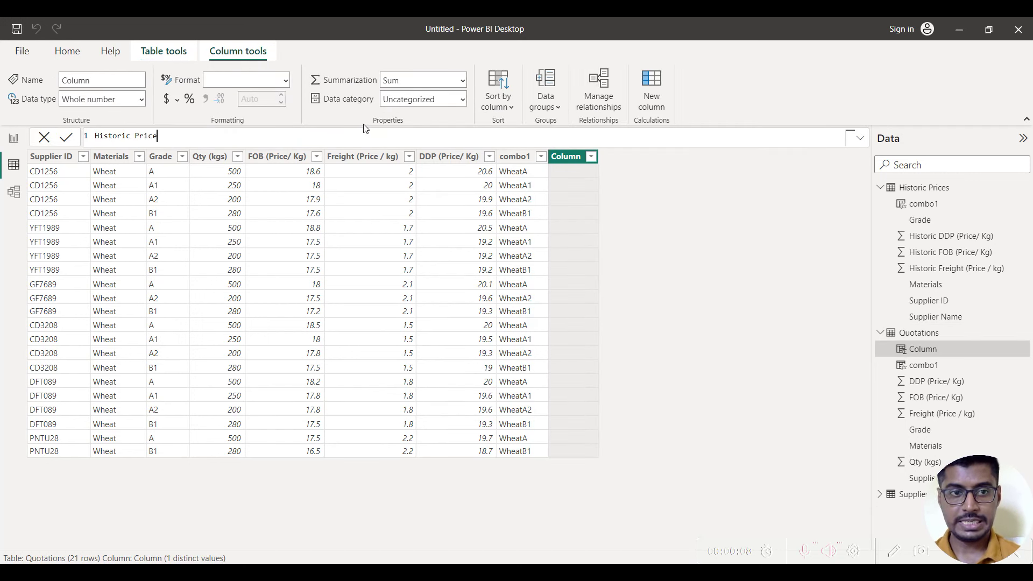
pyautogui.write(' (DDP)=')
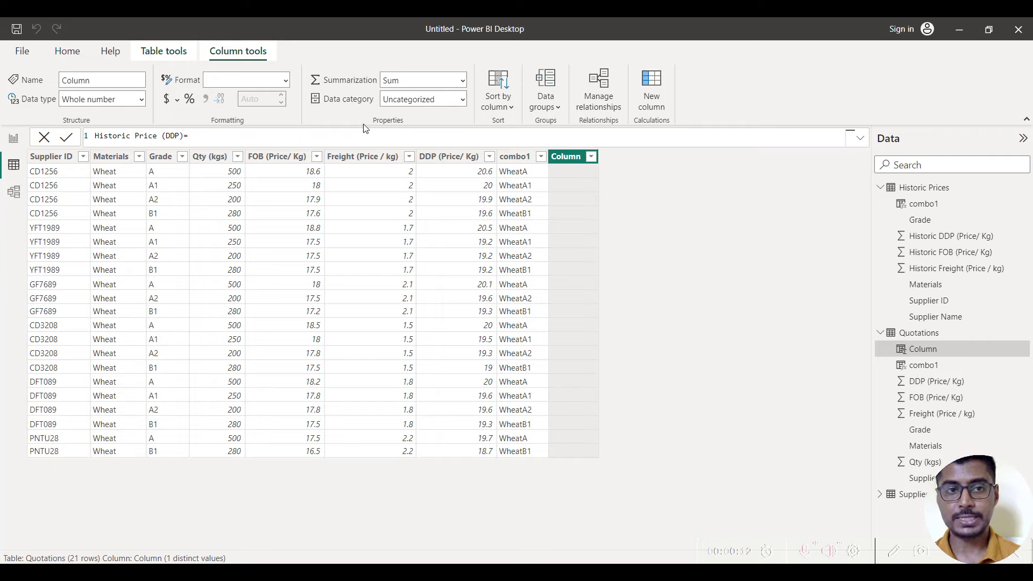
pyautogui.write('l')
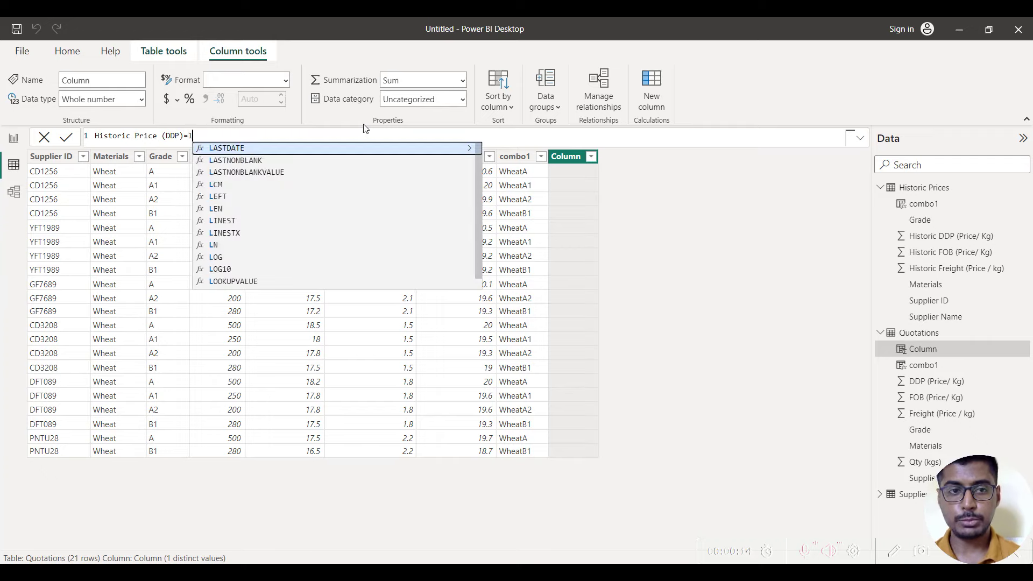
pyautogui.write('ookupva')
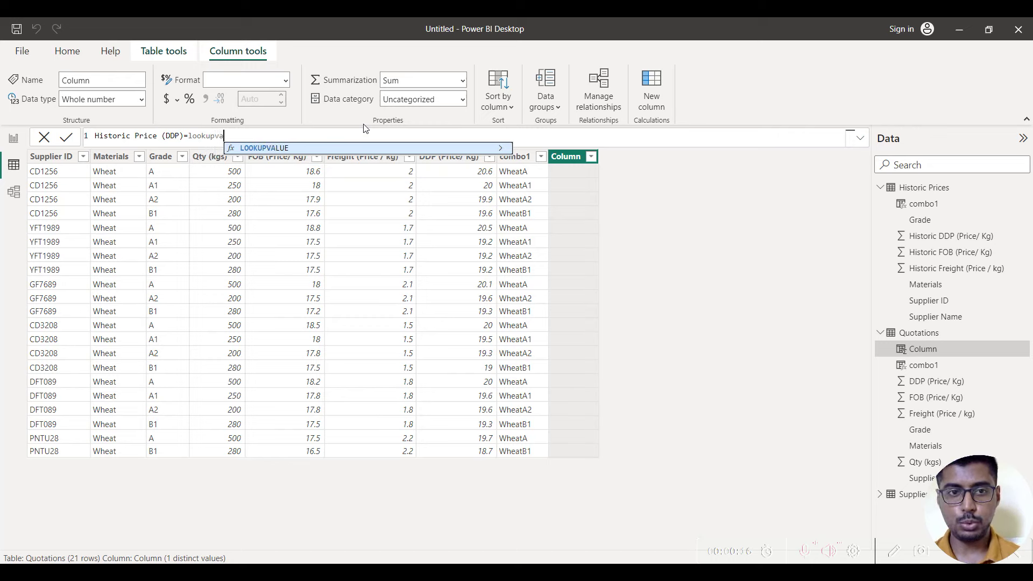
pyautogui.click(320, 153)
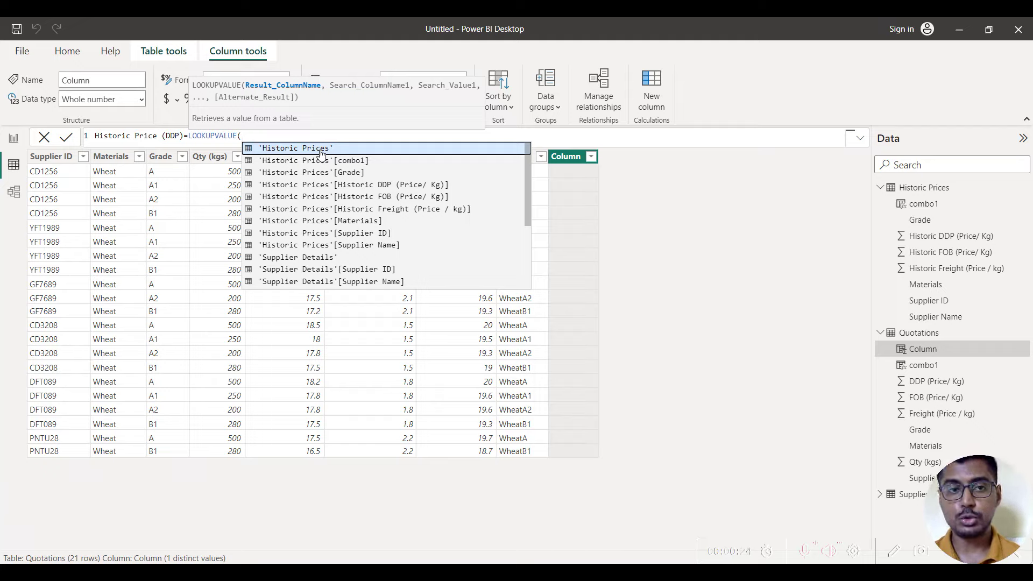
pyautogui.click(340, 186)
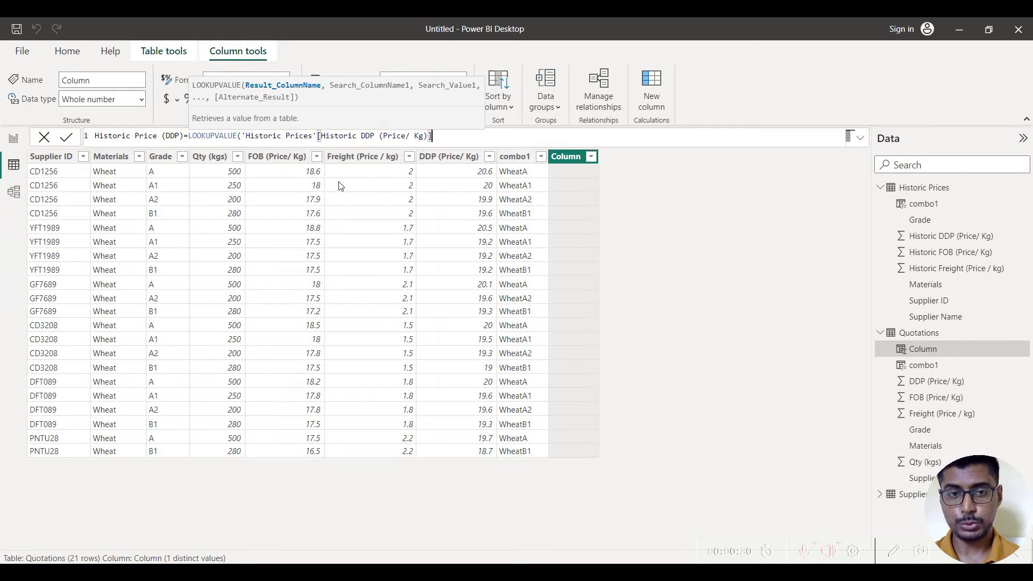
# - Complete the lookup formula by searching 'Historic Prices'[combo1] for Quotations[combo1] and commit the column
pyautogui.write(',')
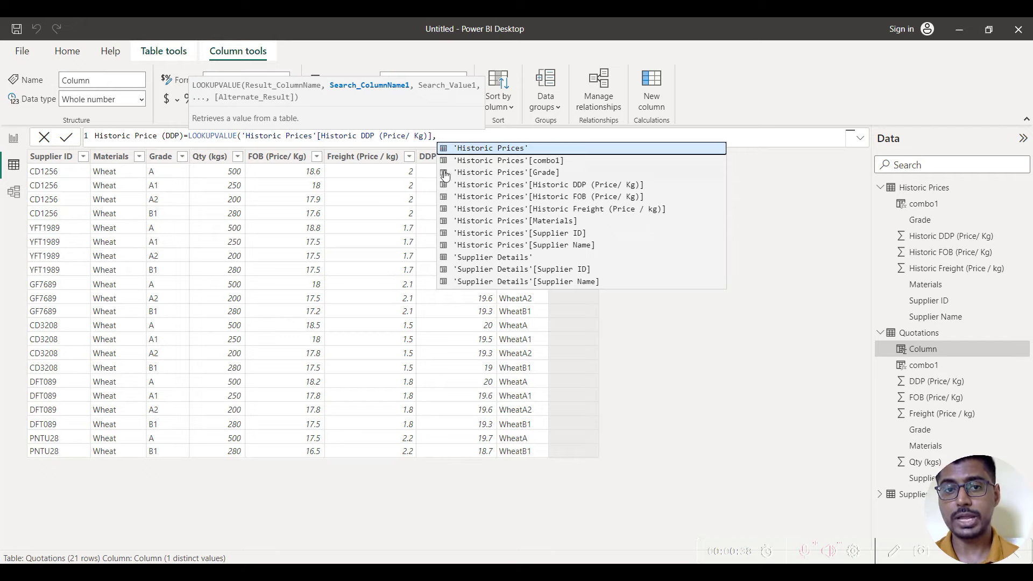
pyautogui.click(499, 162)
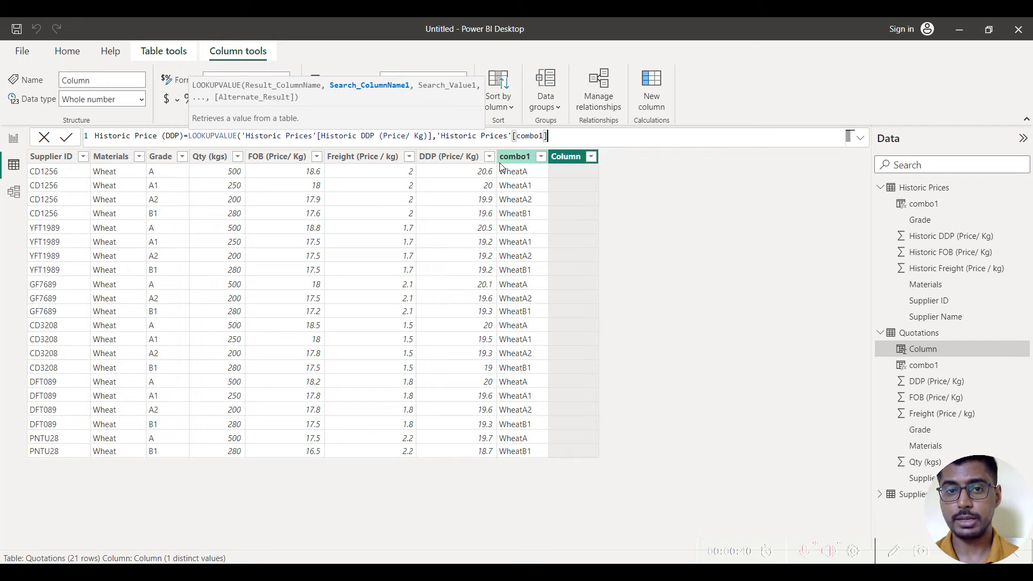
pyautogui.write(',')
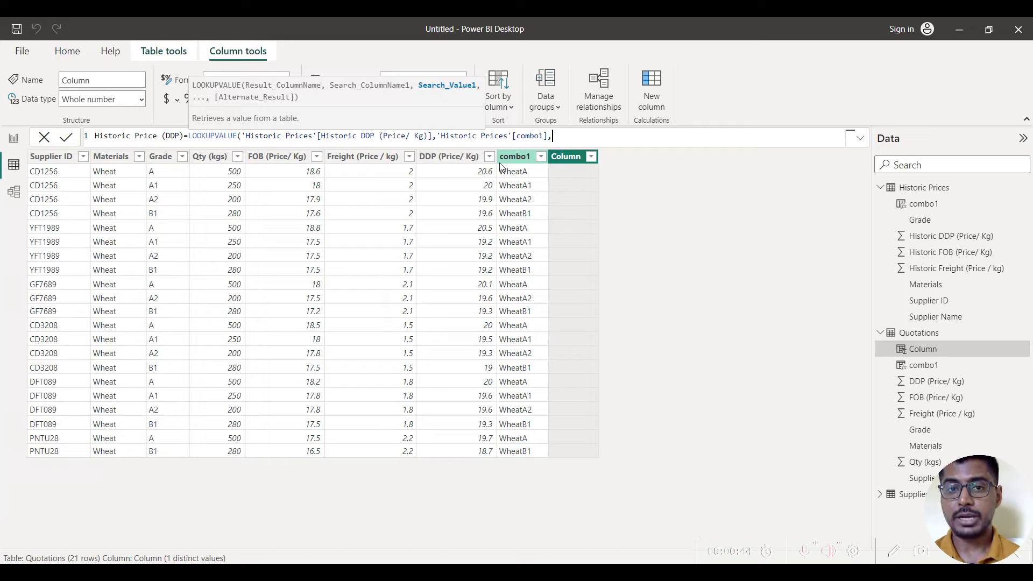
pyautogui.write('combo')
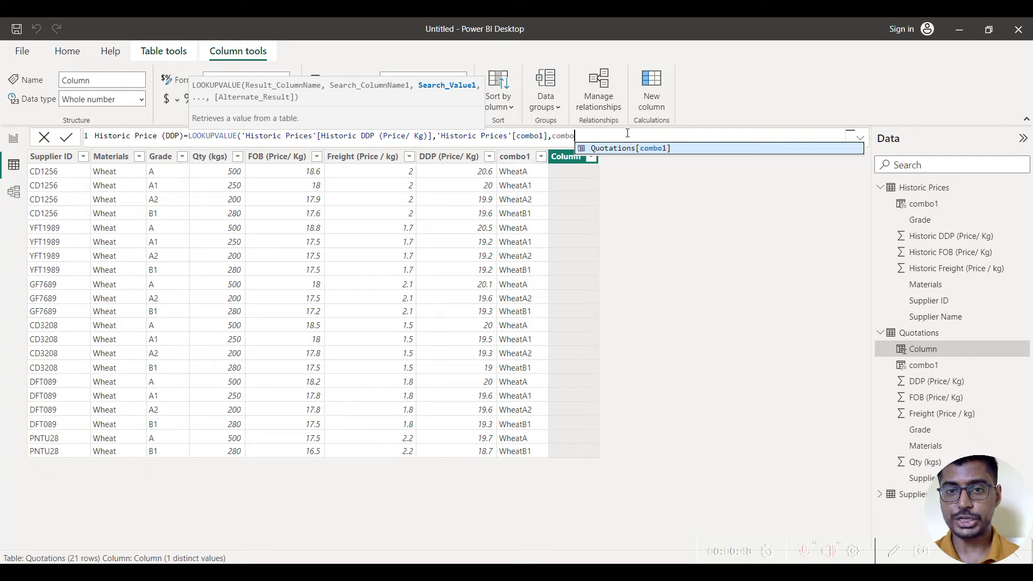
pyautogui.click(625, 148)
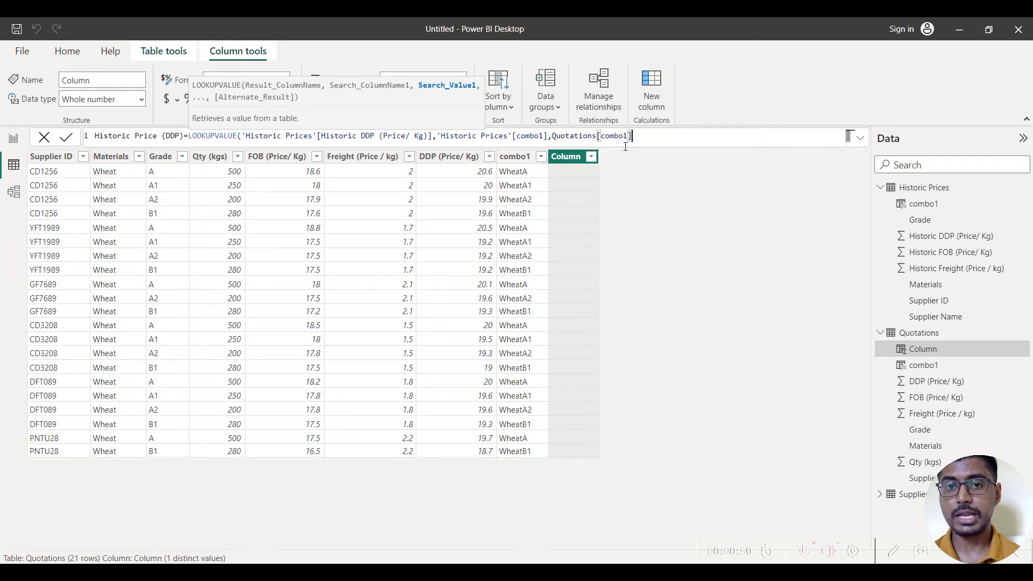
pyautogui.write(')')
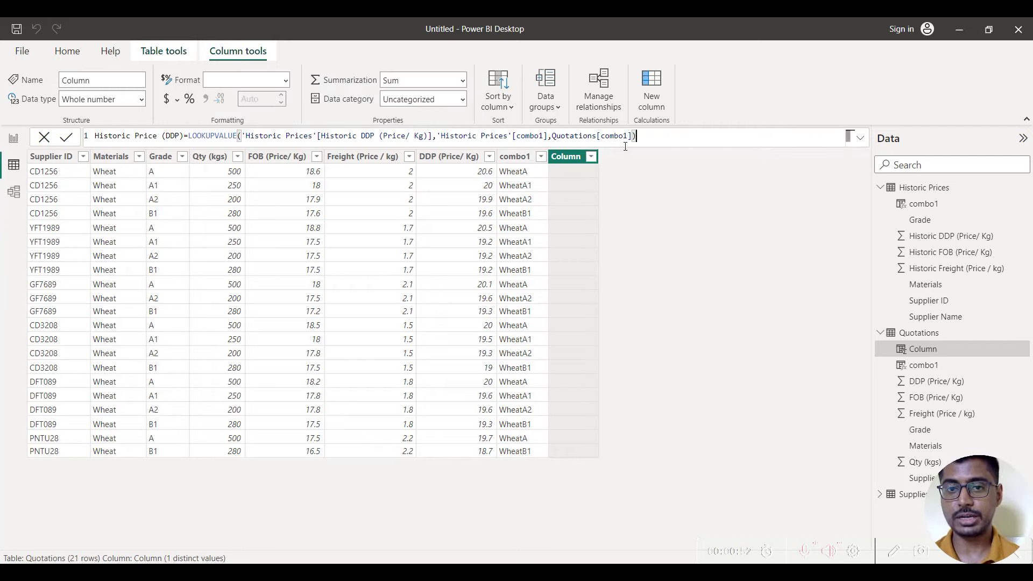
pyautogui.press('Return')
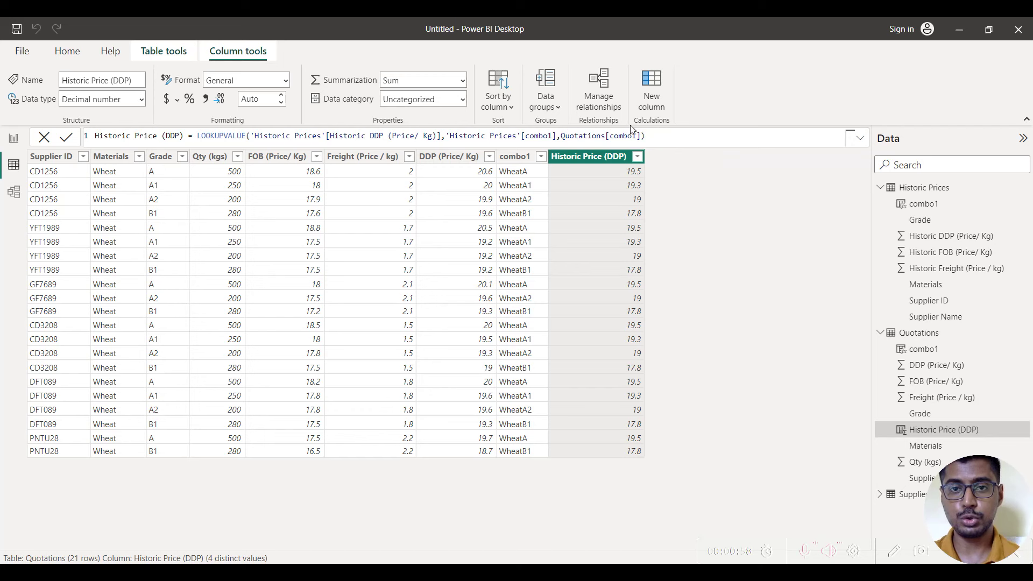
# - Add a calculated column Savings to Quotations as Quotations[Historic Price (DDP)] minus Quotations[DDP (Price/ Kg)], formatted to 2 decimal places
pyautogui.click(653, 107)
pyautogui.write('Savings')
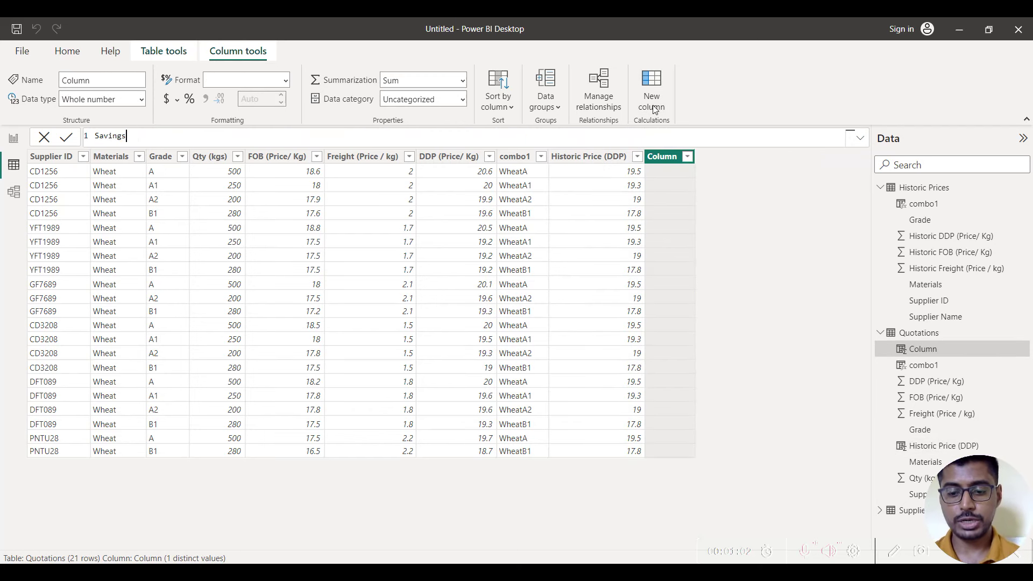
pyautogui.write('=hist')
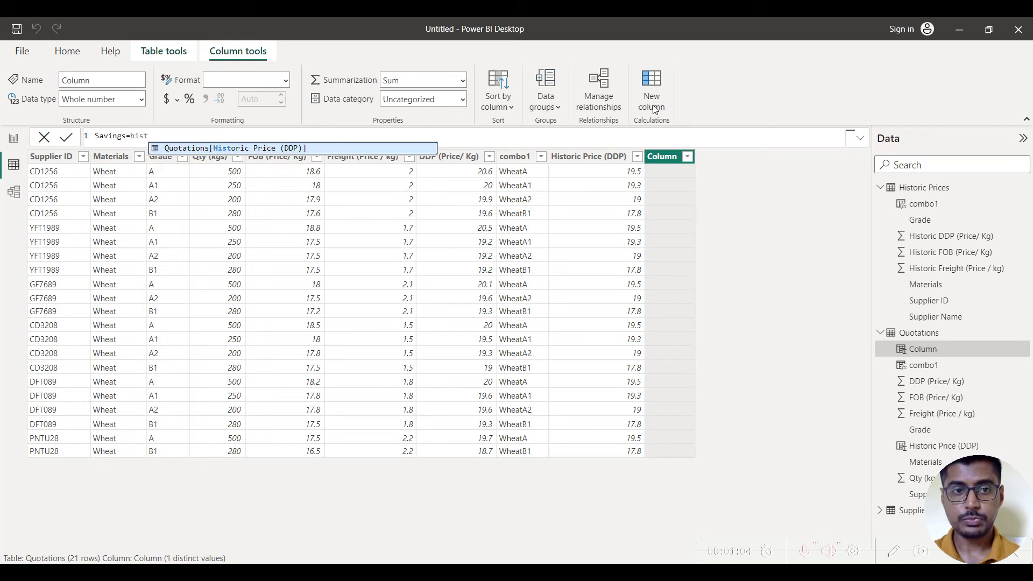
pyautogui.click(382, 148)
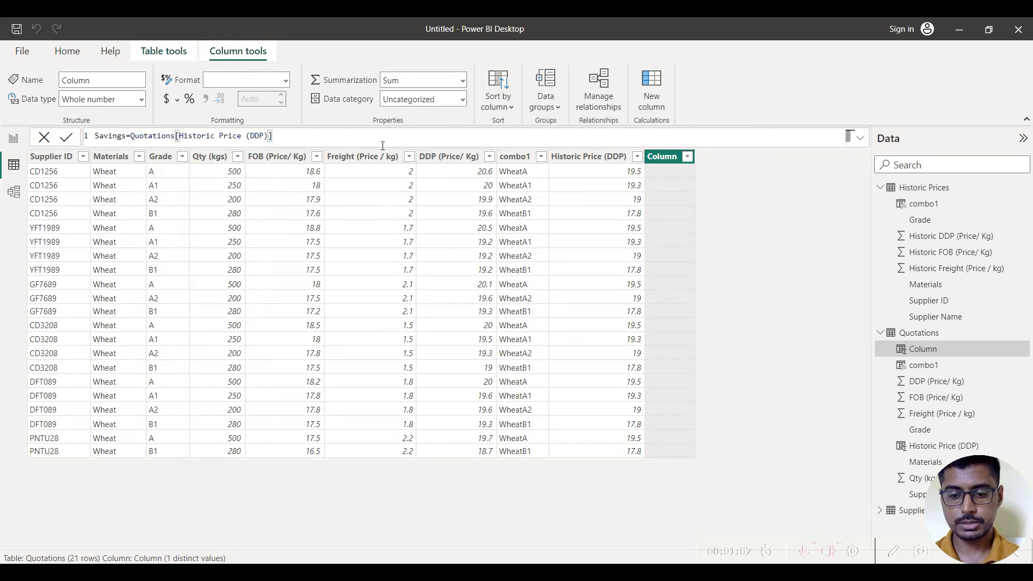
pyautogui.write('-')
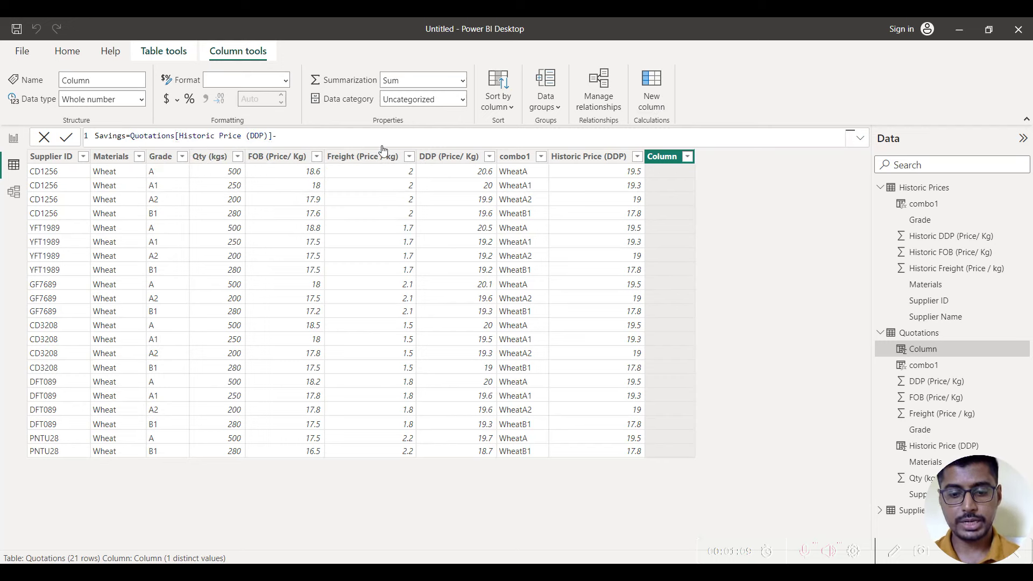
pyautogui.write('ddp')
pyautogui.click(383, 149)
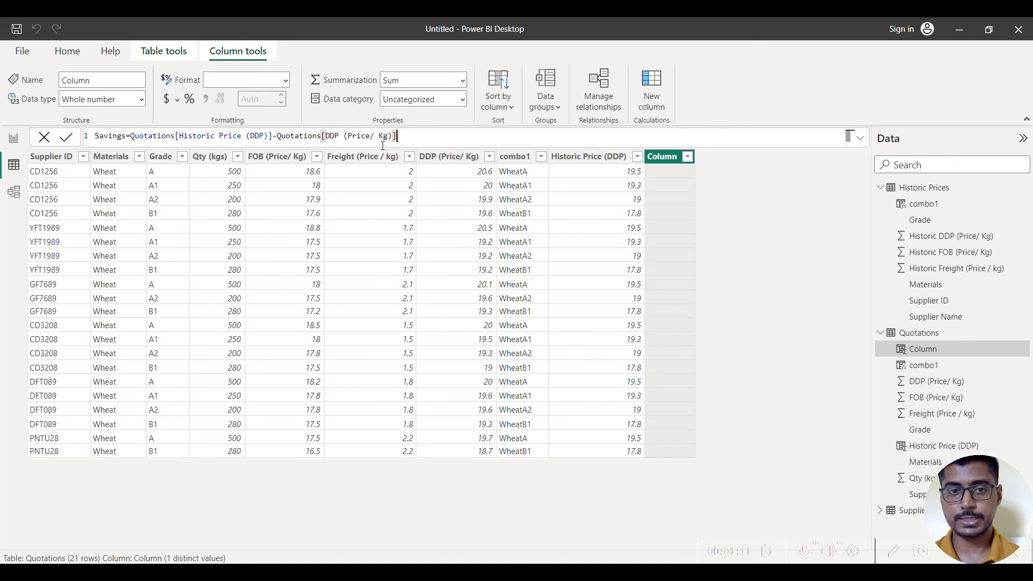
pyautogui.press('Return')
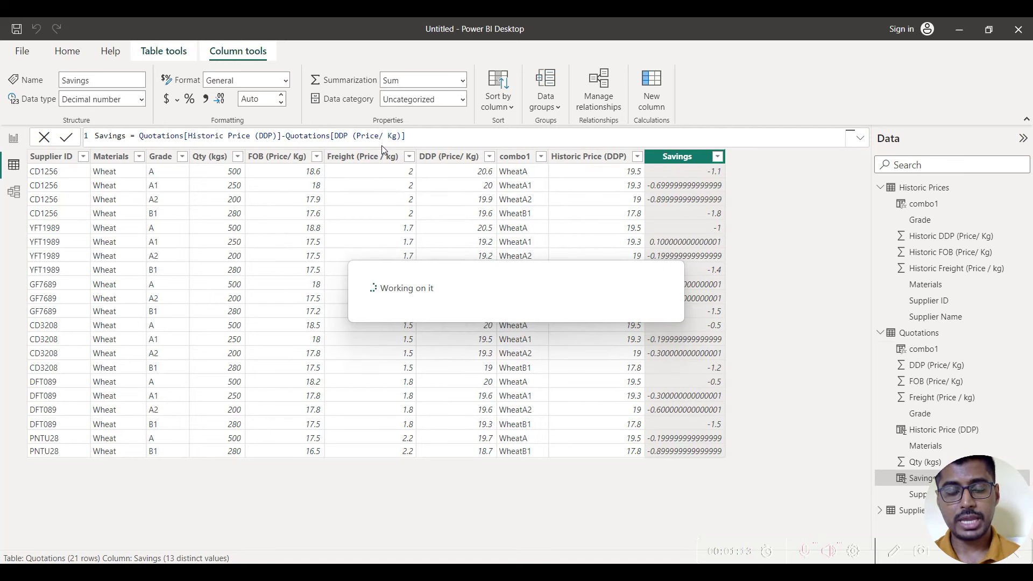
pyautogui.click(266, 101)
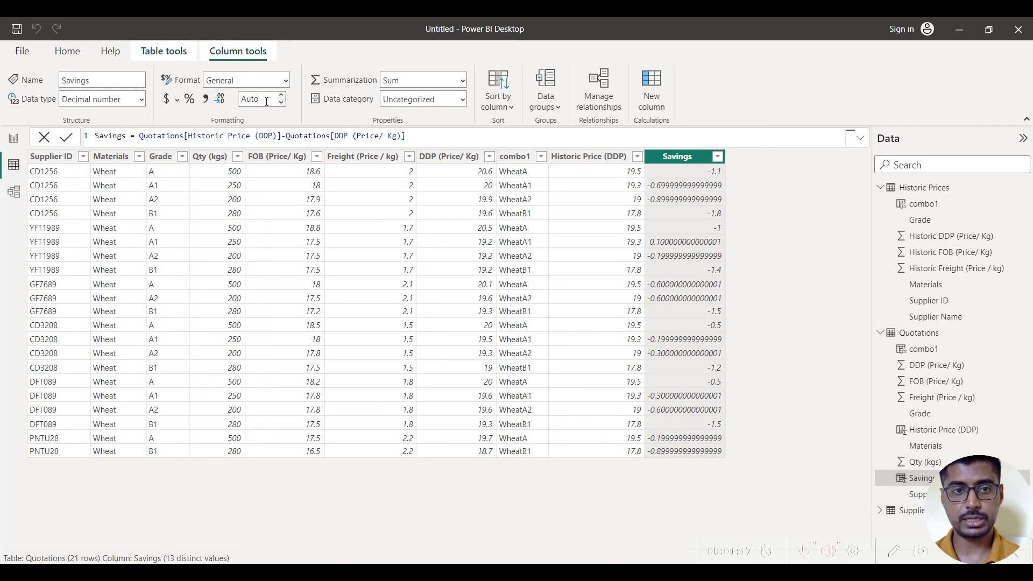
pyautogui.write('2')
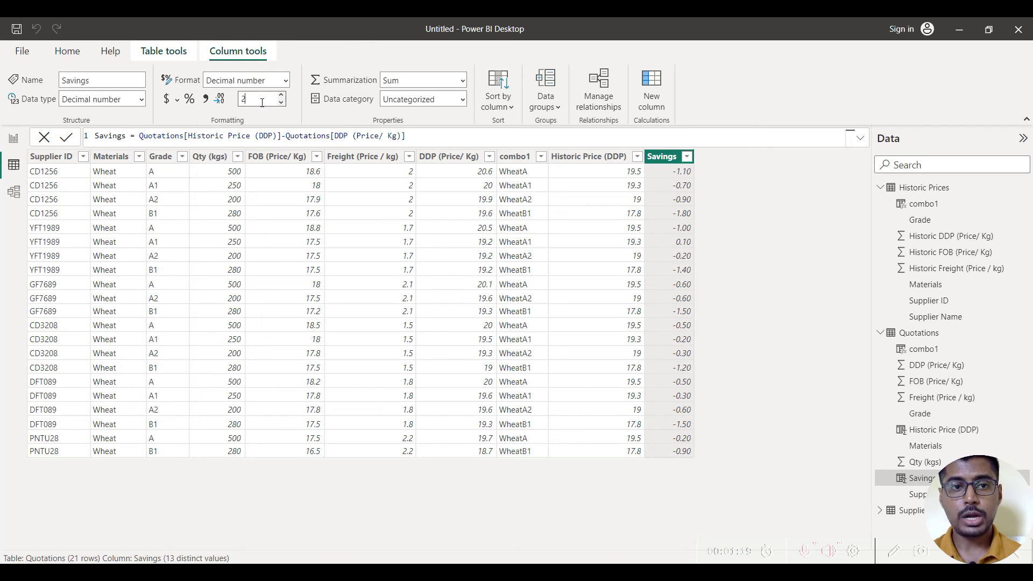
# - Add a calculated column totalsavings to Quotations that multiplies Quotations[Savings] by Quotations[Qty (kgs)], formatted to 2 decimal places
pyautogui.click(650, 102)
pyautogui.write('totalsavings=')
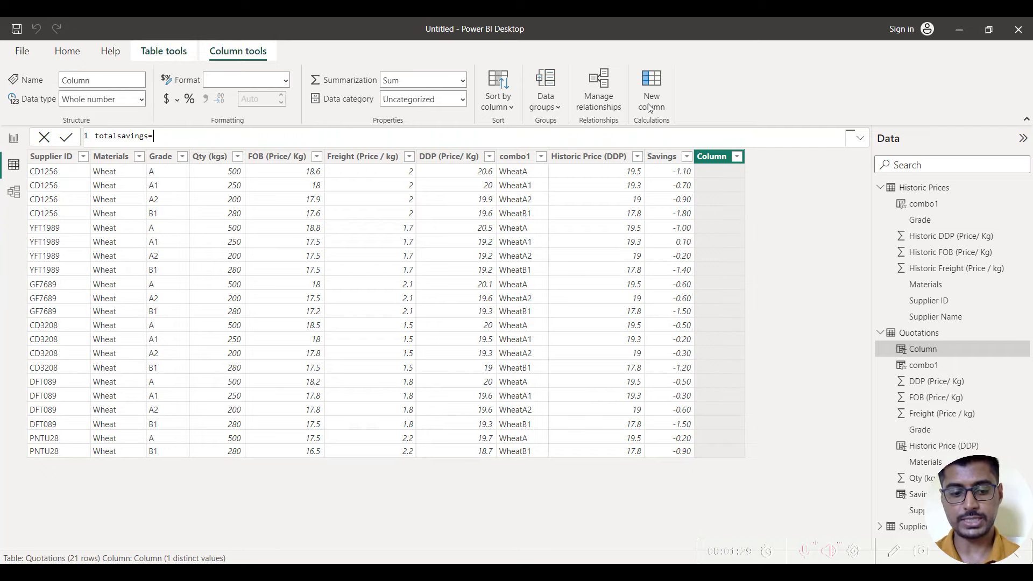
pyautogui.write('savings')
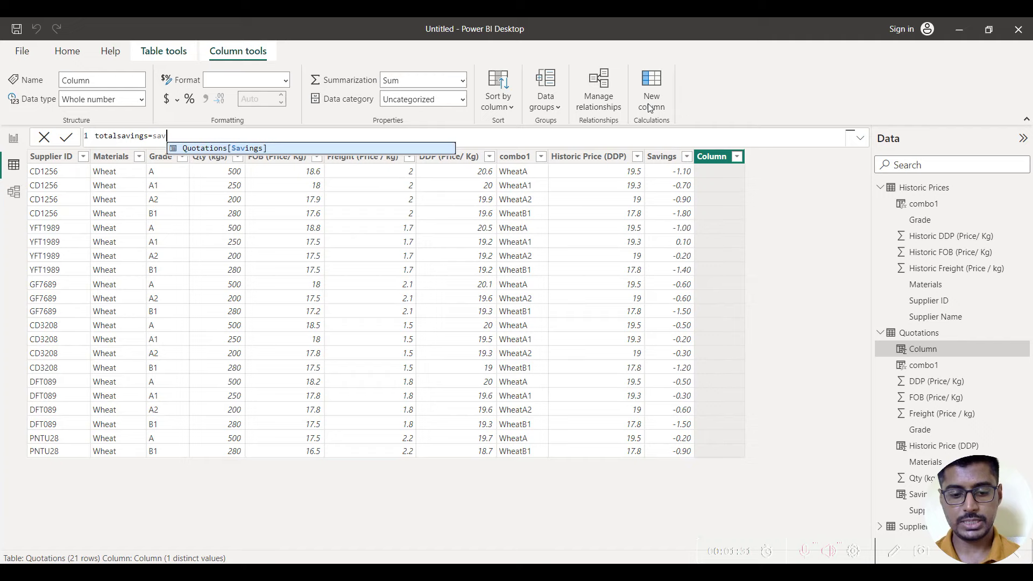
pyautogui.click(435, 149)
pyautogui.write('*')
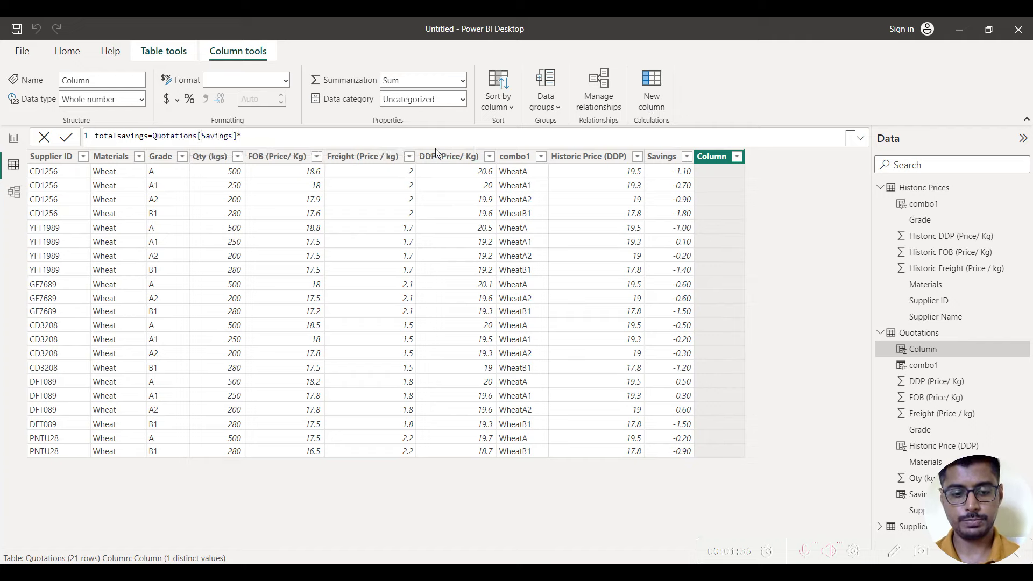
pyautogui.write('qty')
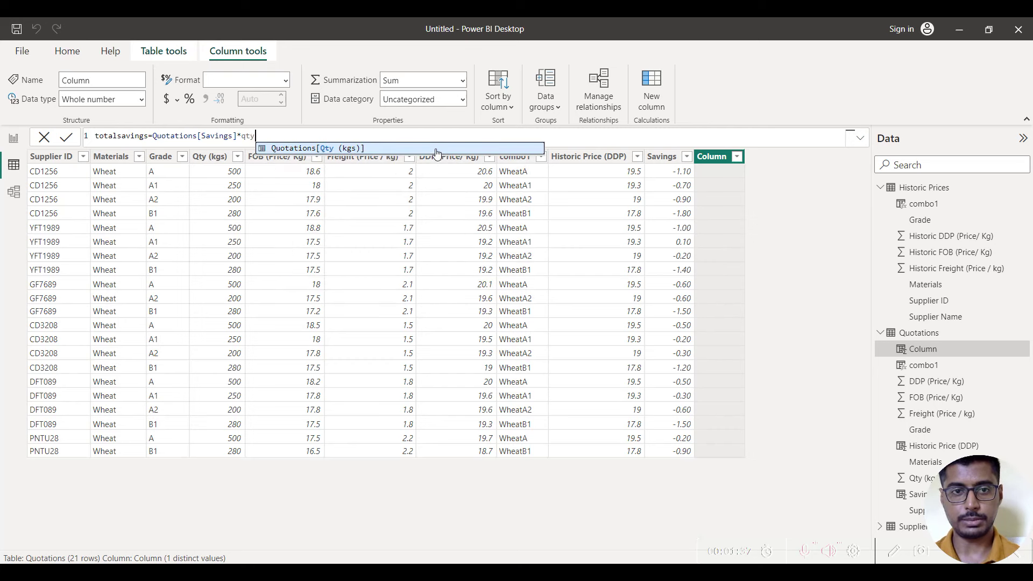
pyautogui.click(436, 149)
pyautogui.press('Return')
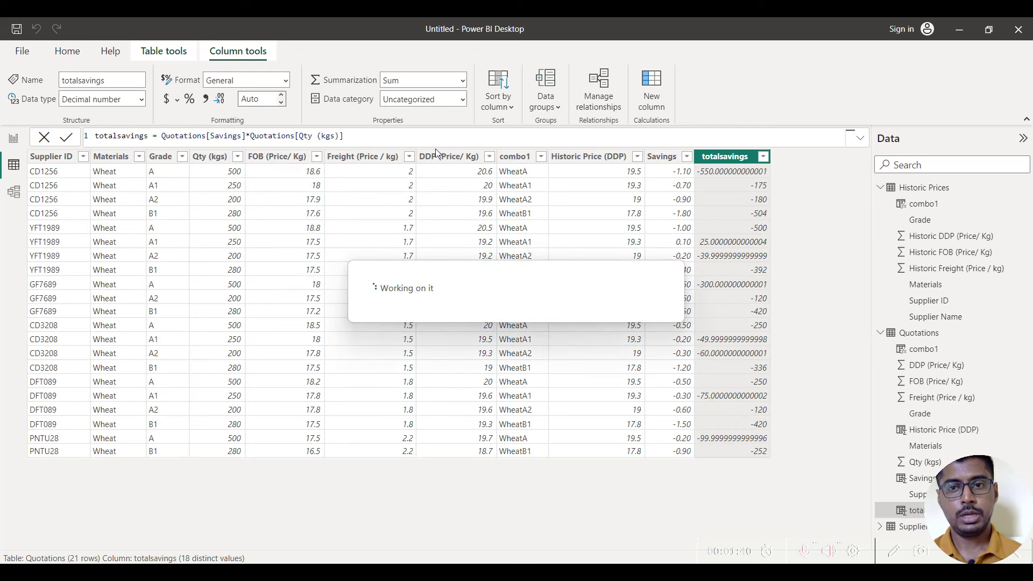
pyautogui.click(267, 101)
pyautogui.write('2')
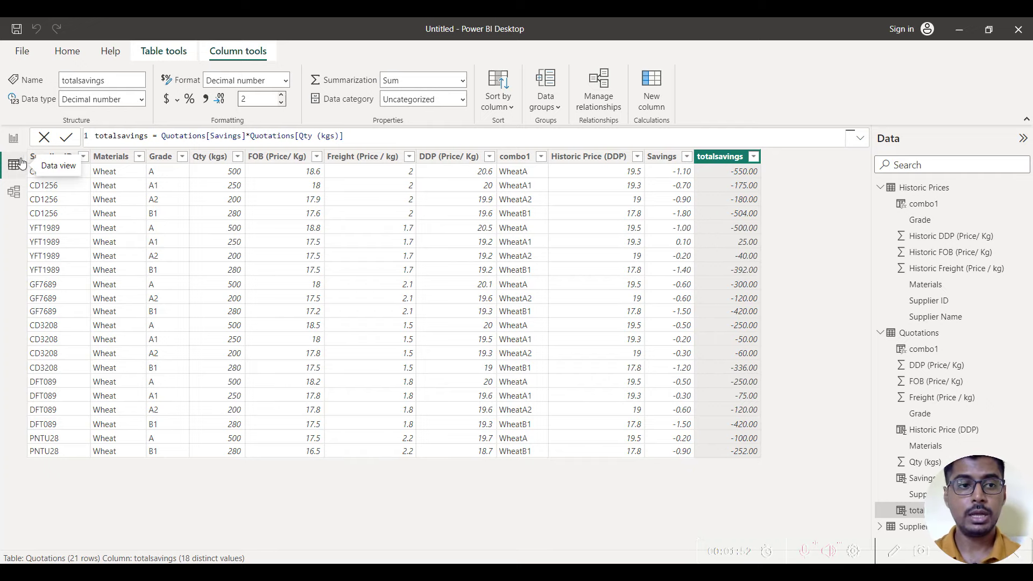
# - Add two card visuals to the blank report page and place them side by side in its upper right area
pyautogui.click(10, 145)
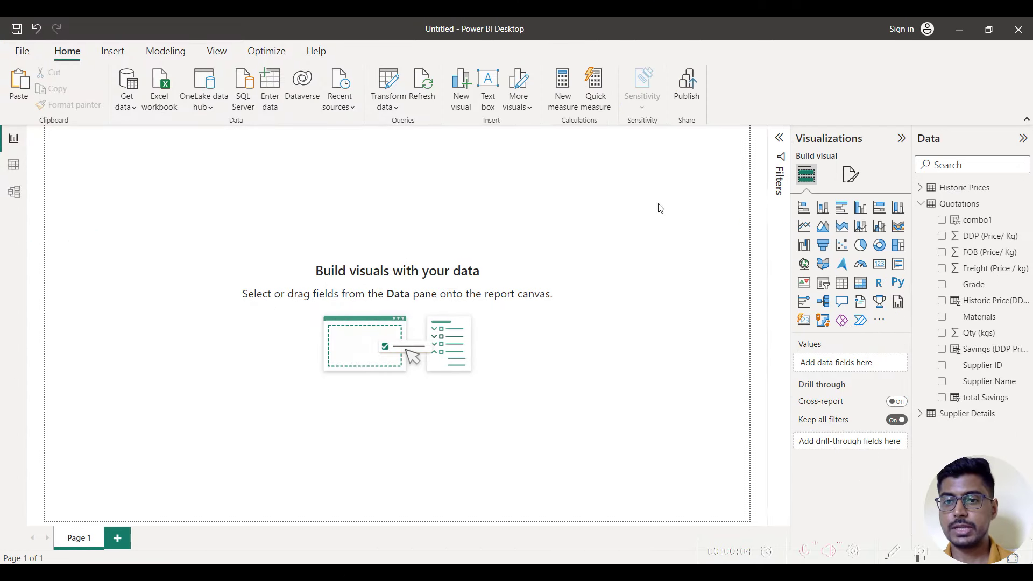
pyautogui.click(882, 269)
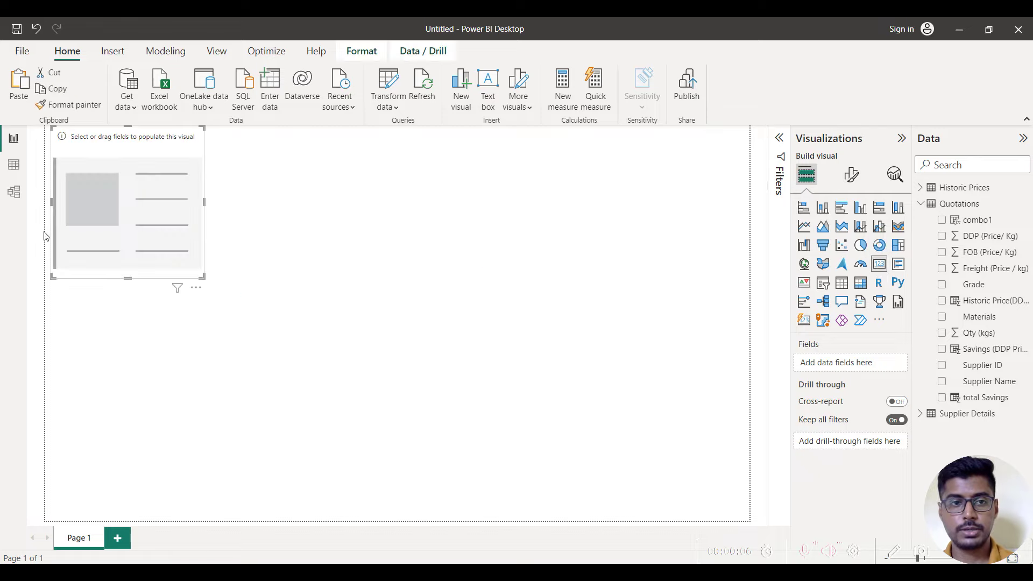
pyautogui.moveTo(80, 156); pyautogui.dragTo(404, 173)
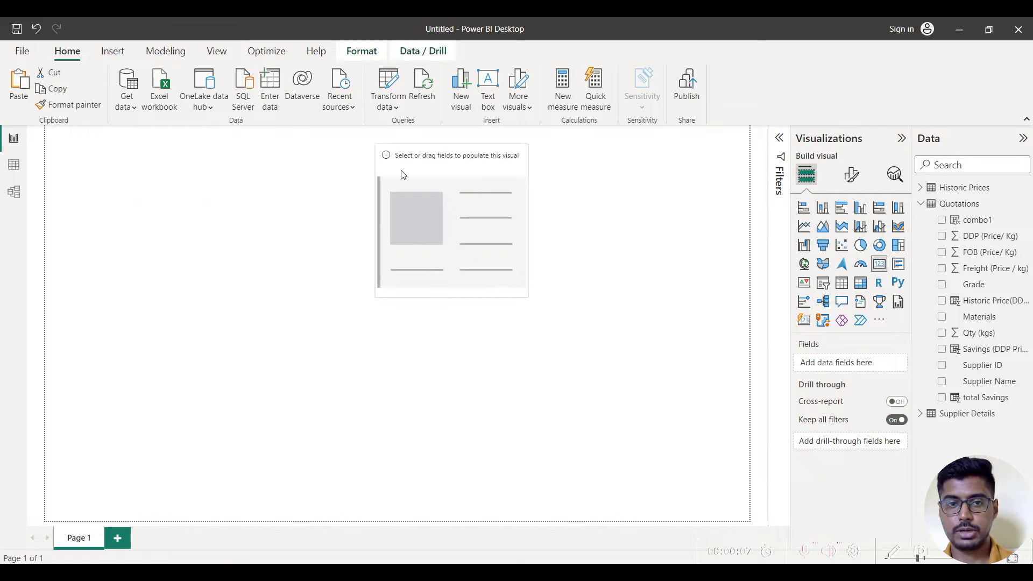
pyautogui.click(694, 316)
pyautogui.click(879, 263)
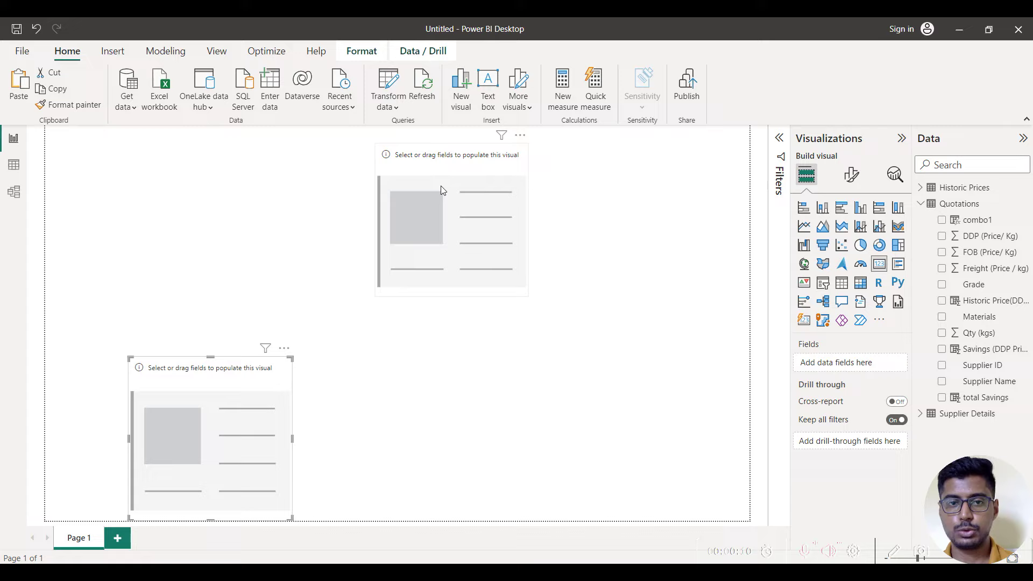
pyautogui.moveTo(441, 188); pyautogui.dragTo(653, 188)
pyautogui.moveTo(265, 362); pyautogui.dragTo(505, 156)
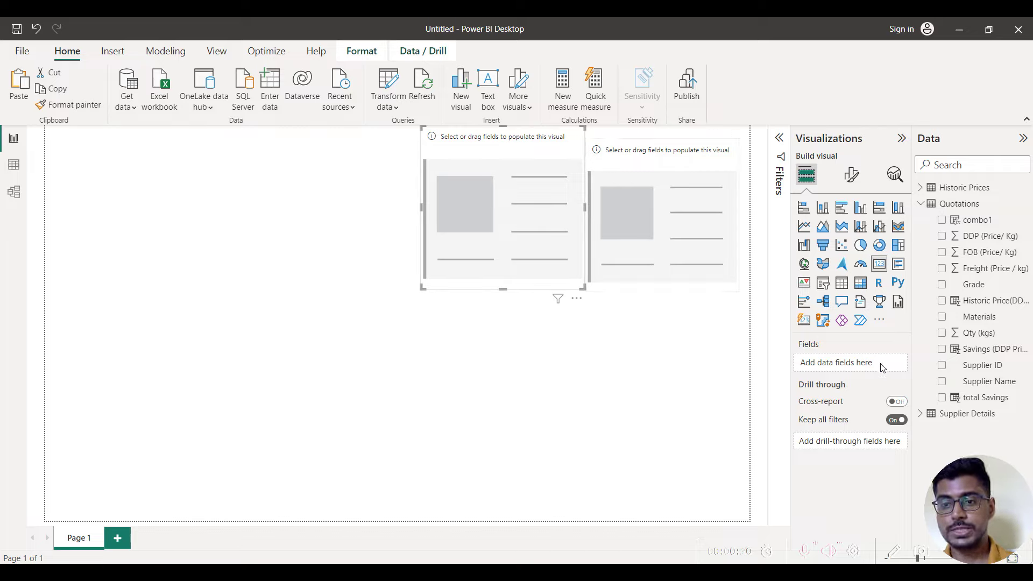
# - Show Supplier Name from Quotations in the left card and total Savings in the right card
pyautogui.click(943, 383)
pyautogui.click(661, 191)
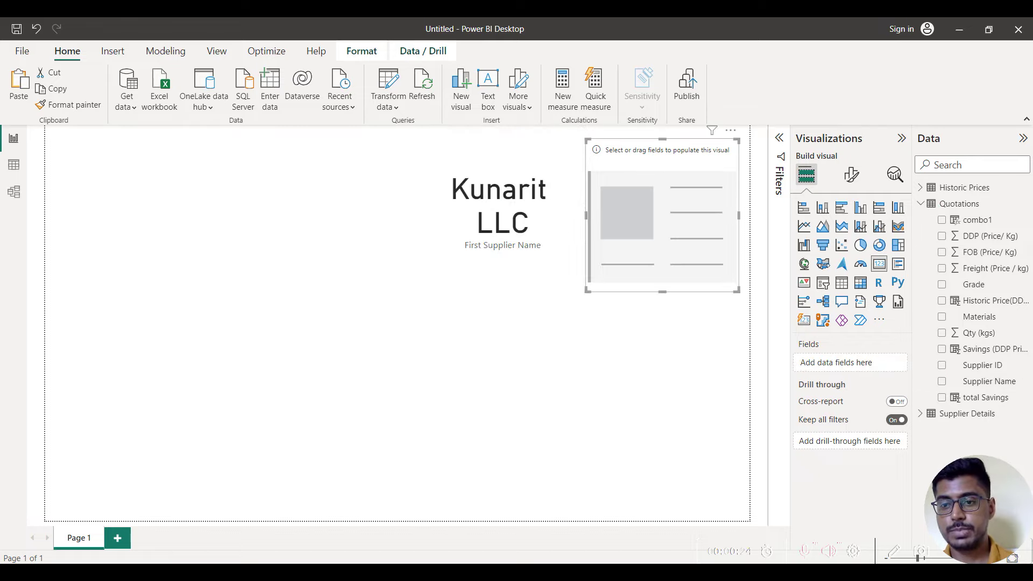
pyautogui.click(942, 397)
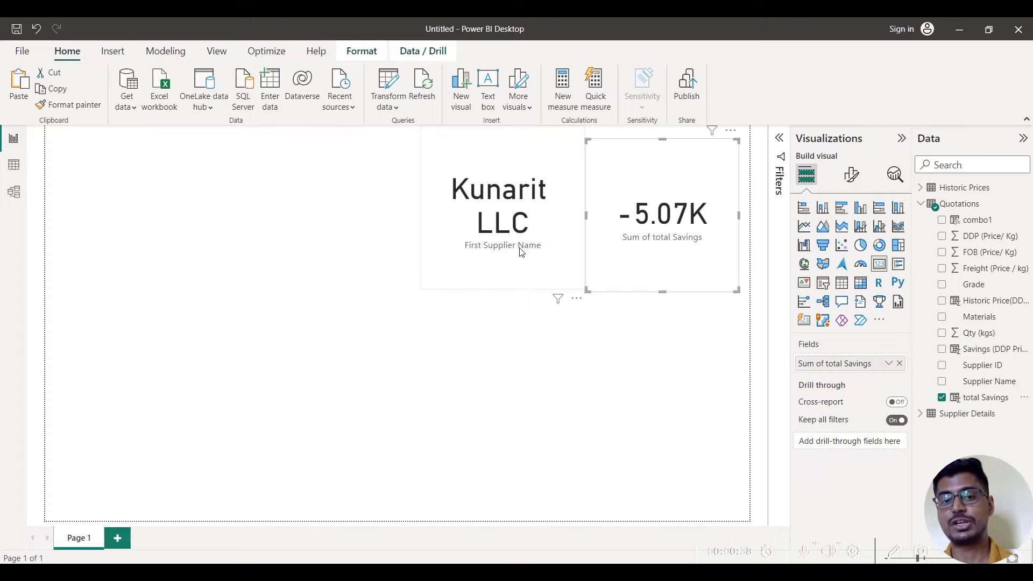
# - Filter the supplier name card by Supplier Name to the Top 1 by Sum of total Savings and apply the filter
pyautogui.click(901, 139)
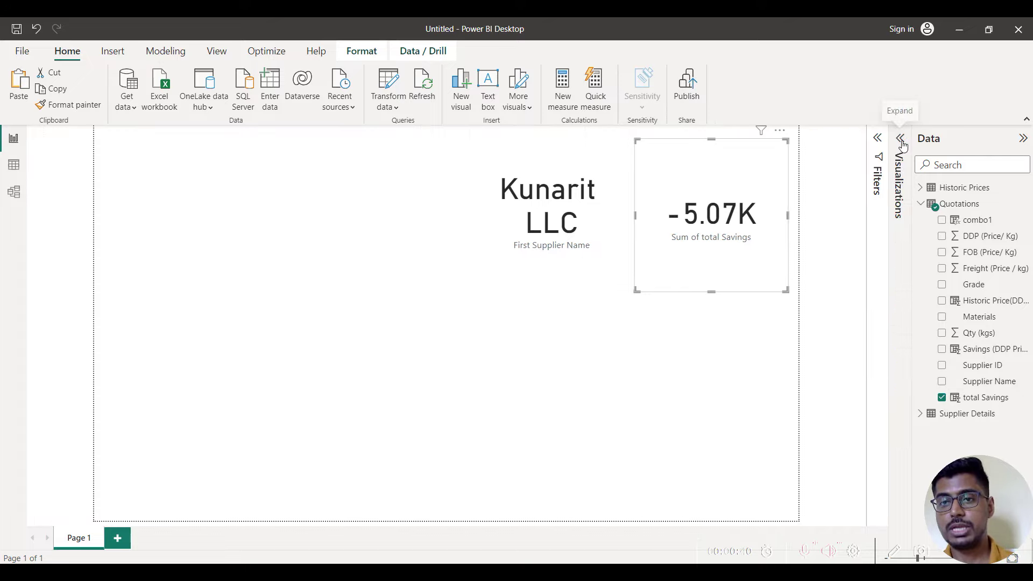
pyautogui.click(573, 185)
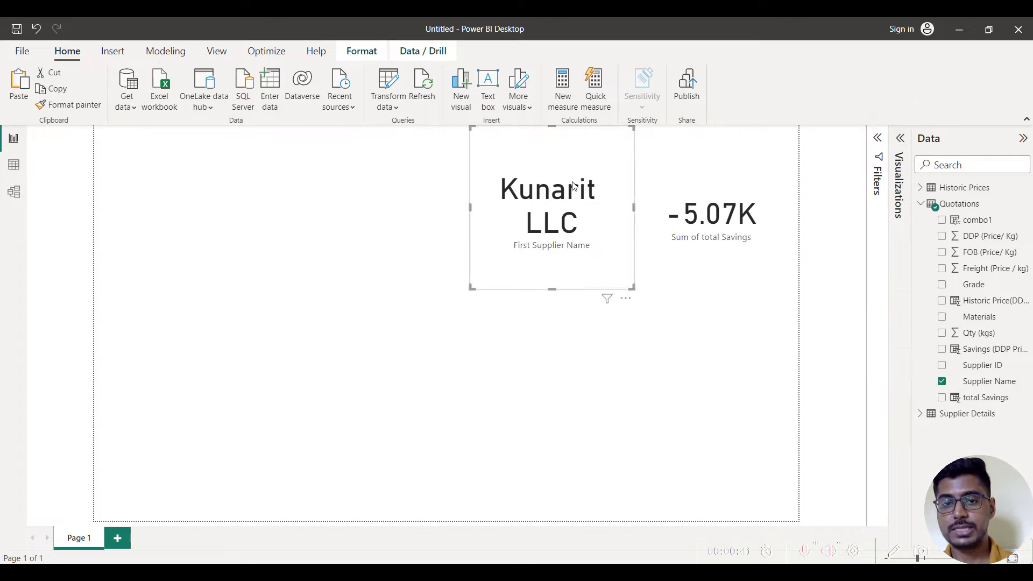
pyautogui.click(877, 154)
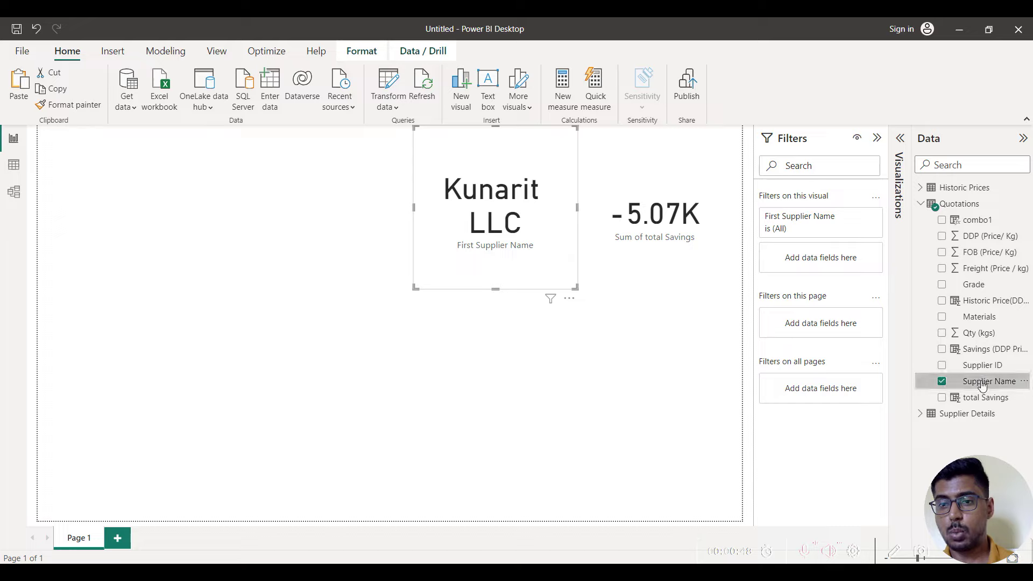
pyautogui.moveTo(984, 382); pyautogui.dragTo(835, 257)
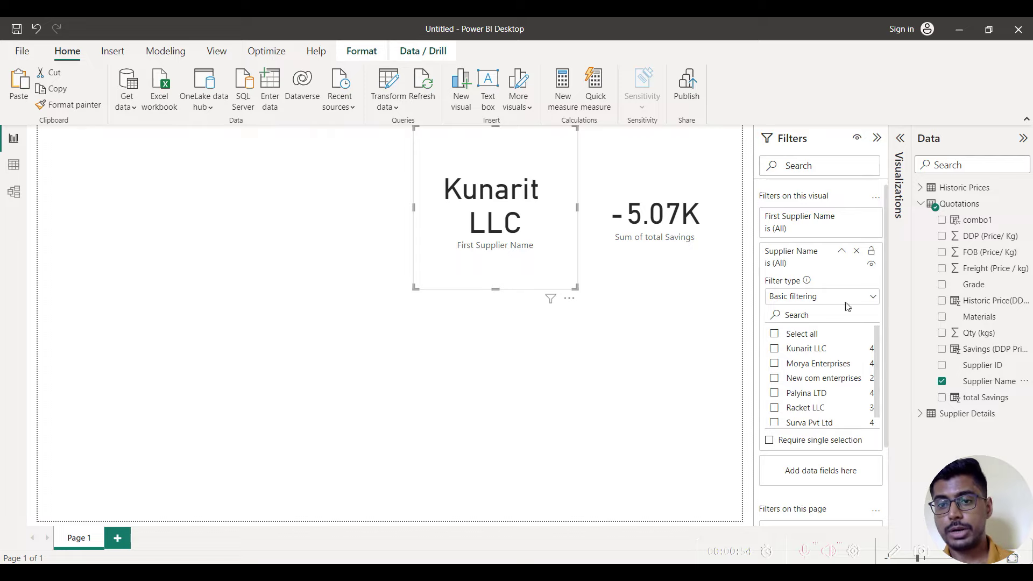
pyautogui.click(807, 297)
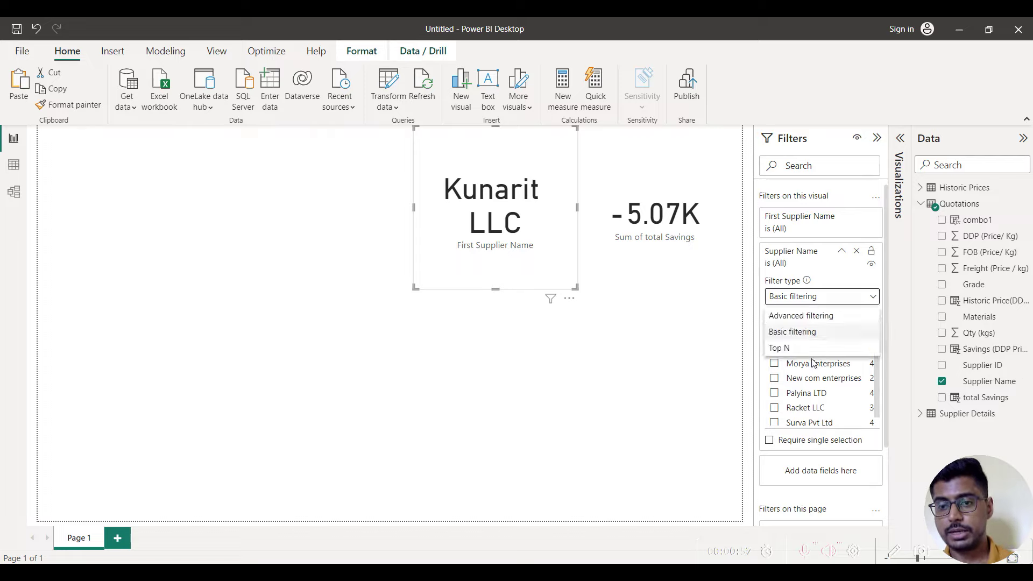
pyautogui.click(785, 349)
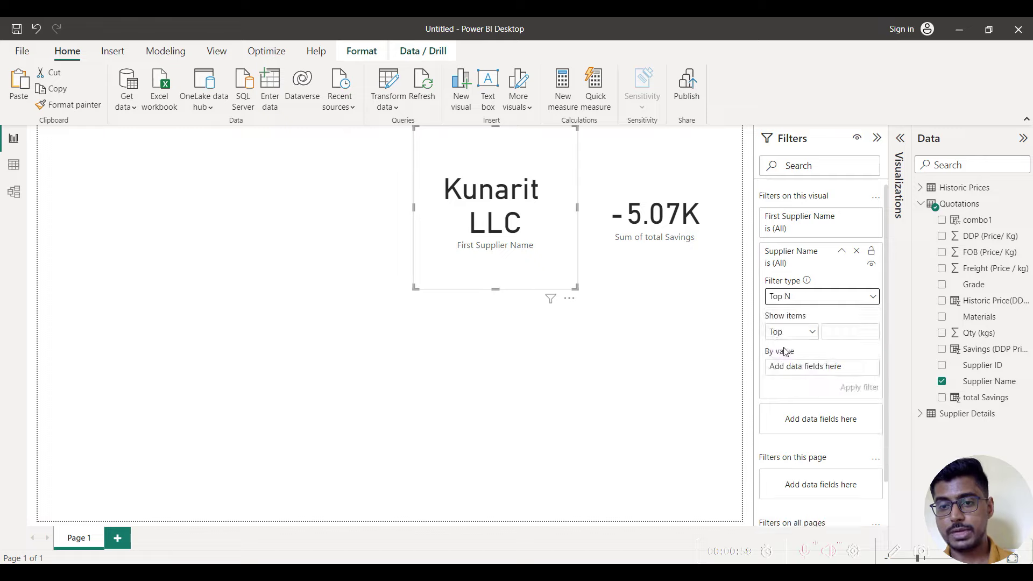
pyautogui.click(833, 333)
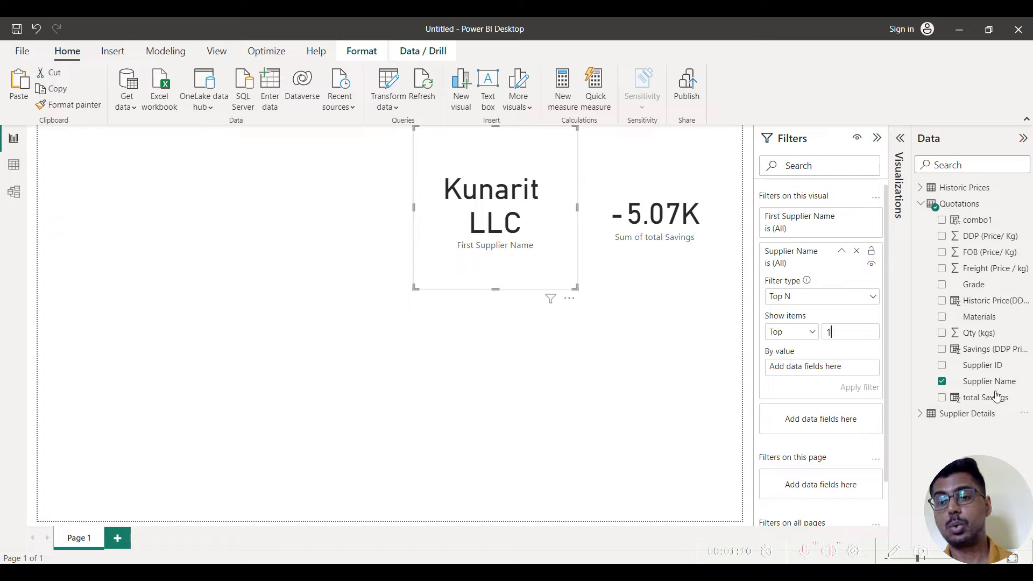
pyautogui.moveTo(984, 398); pyautogui.dragTo(827, 376)
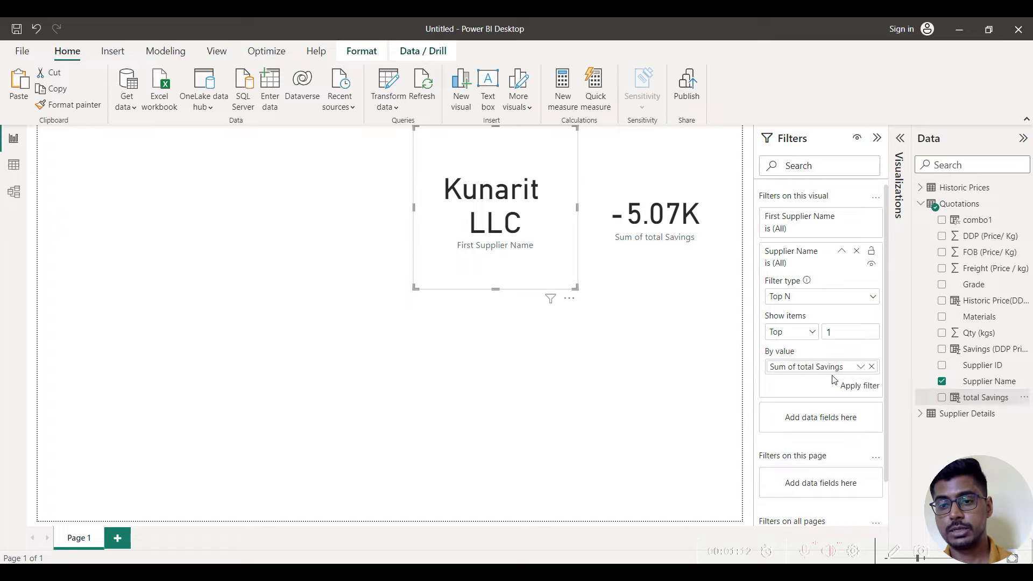
pyautogui.click(860, 386)
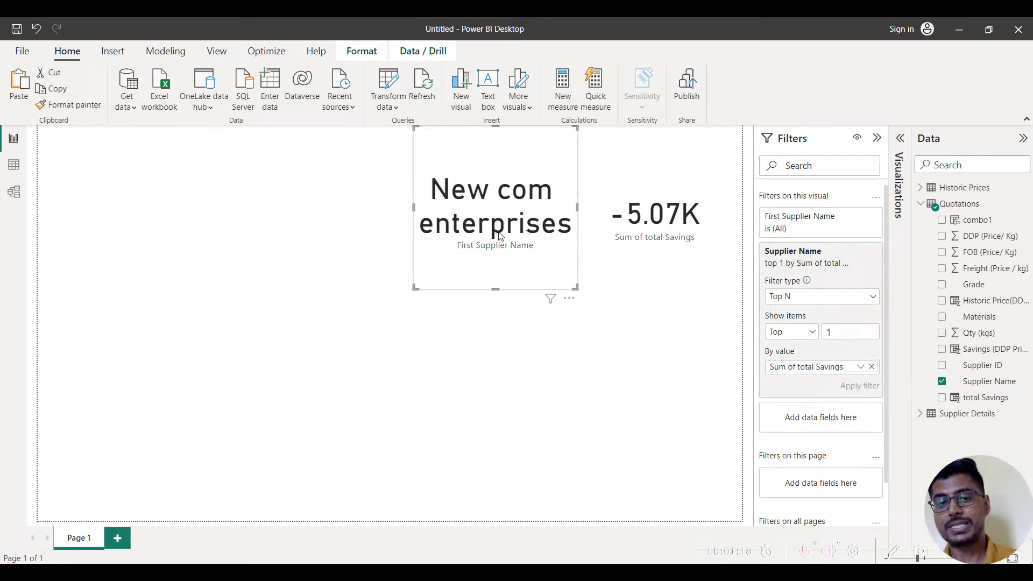
# - Filter the total Savings card by Supplier Name to the Top 1 by Sum of total Savings and apply the filter
pyautogui.click(645, 233)
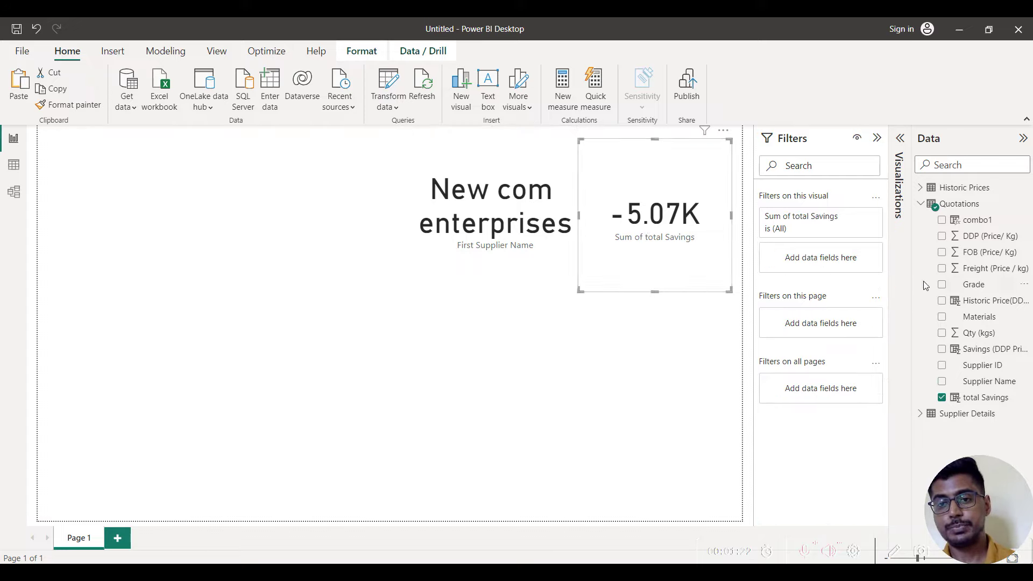
pyautogui.moveTo(989, 388); pyautogui.dragTo(829, 262)
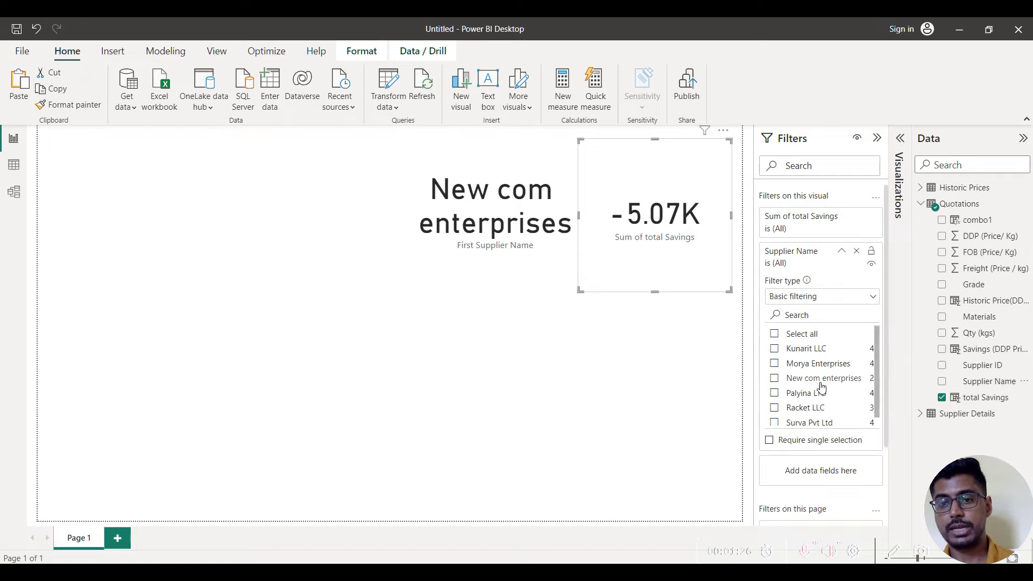
pyautogui.click(813, 301)
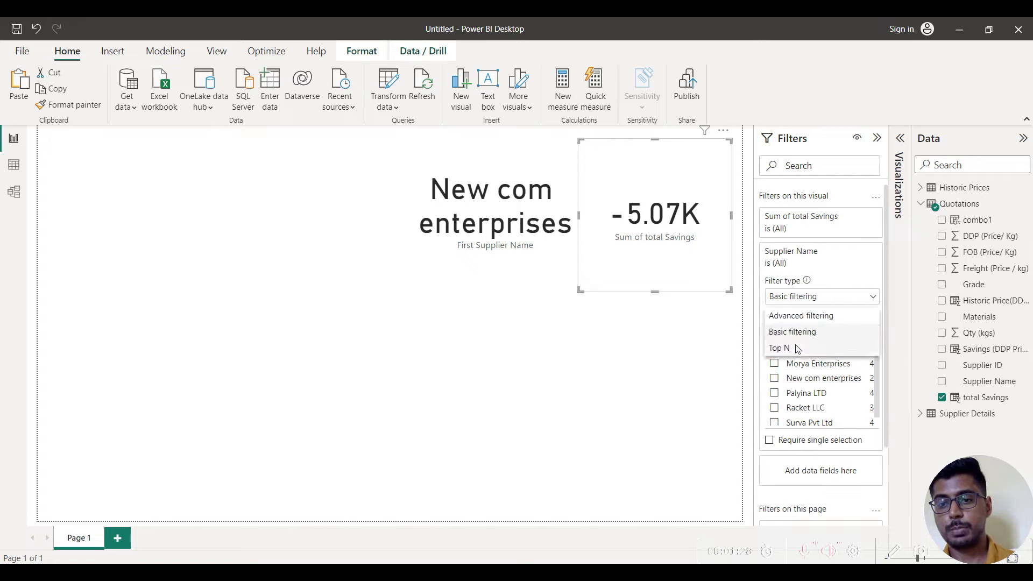
pyautogui.click(797, 347)
pyautogui.click(832, 332)
pyautogui.write('1')
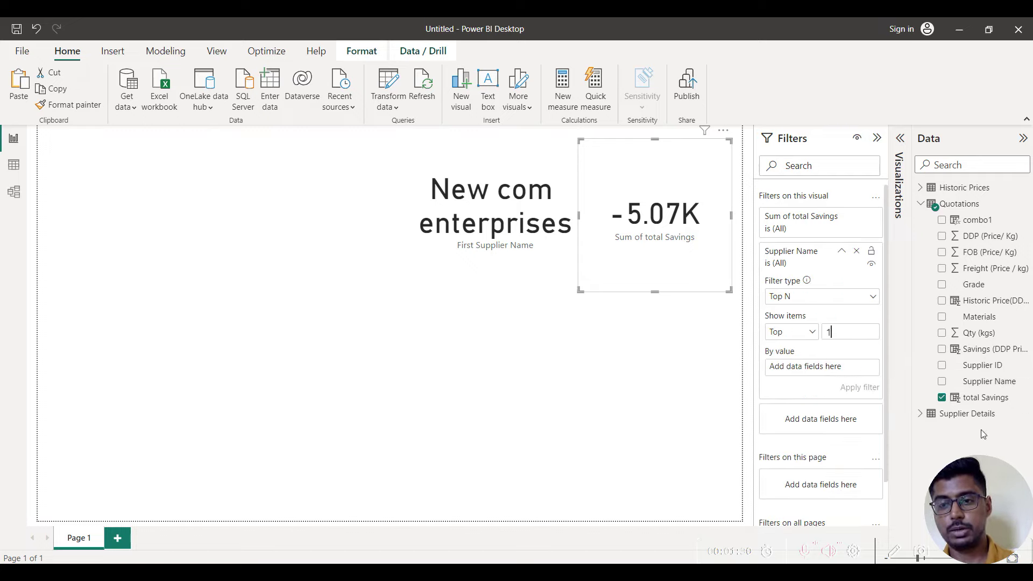
pyautogui.moveTo(974, 397); pyautogui.dragTo(830, 369)
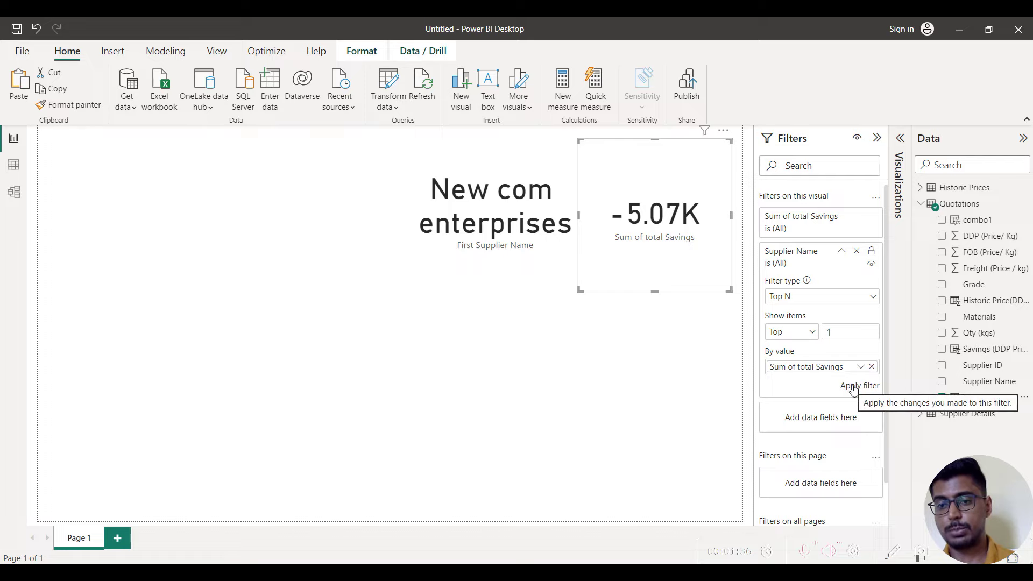
pyautogui.click(854, 387)
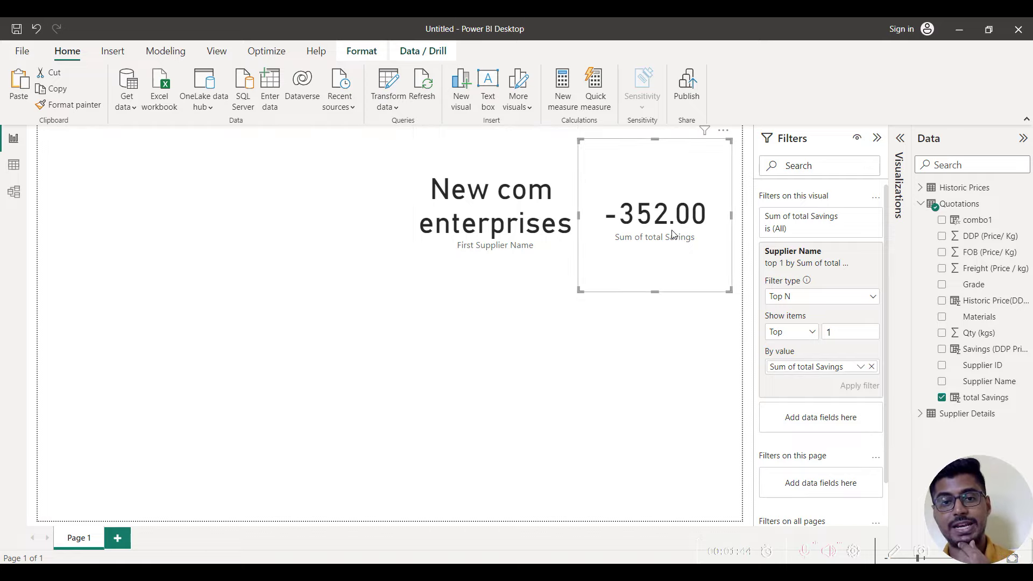
# - Add a table visual beneath the two cards showing Supplier Name and total Savings from Quotations
pyautogui.click(898, 183)
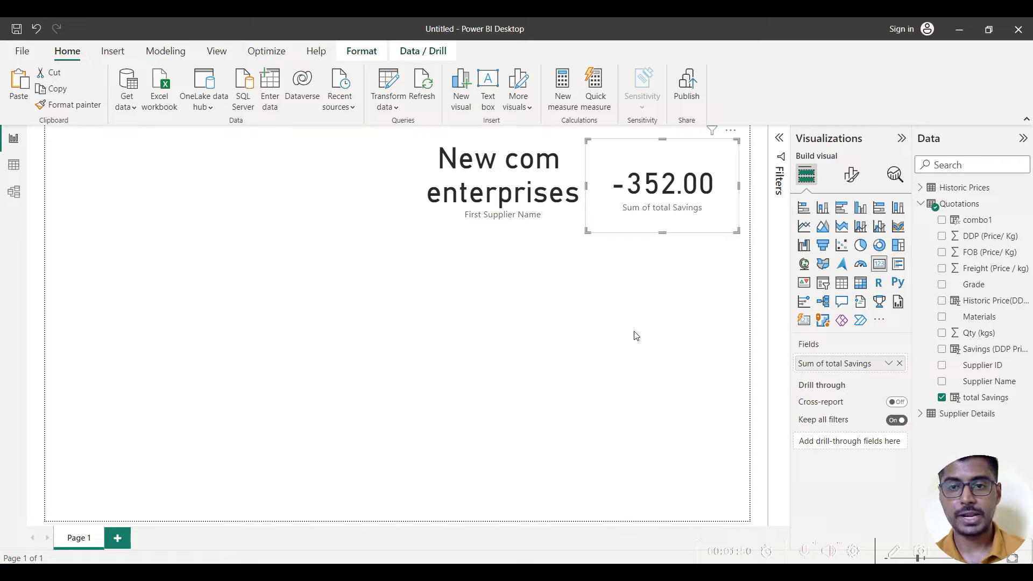
pyautogui.click(843, 284)
pyautogui.hotkey('ctrl', 'z')
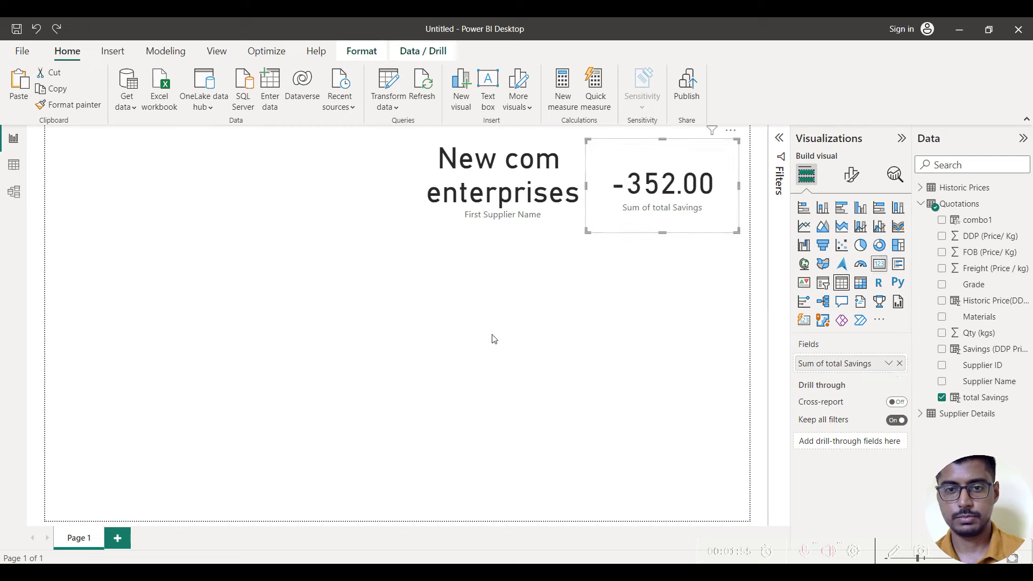
pyautogui.click(491, 338)
pyautogui.click(843, 282)
pyautogui.moveTo(547, 308); pyautogui.dragTo(538, 289)
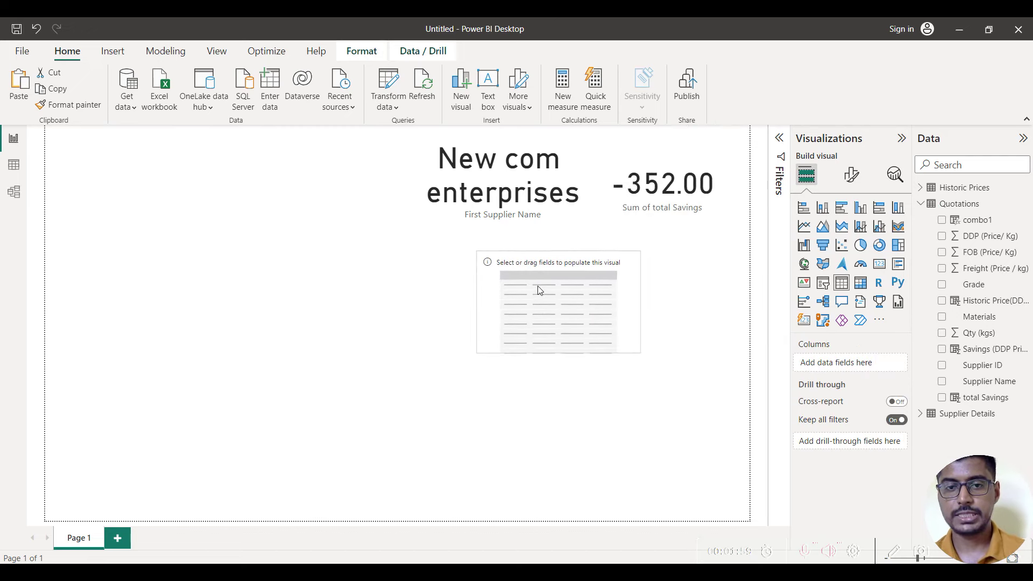
pyautogui.click(942, 381)
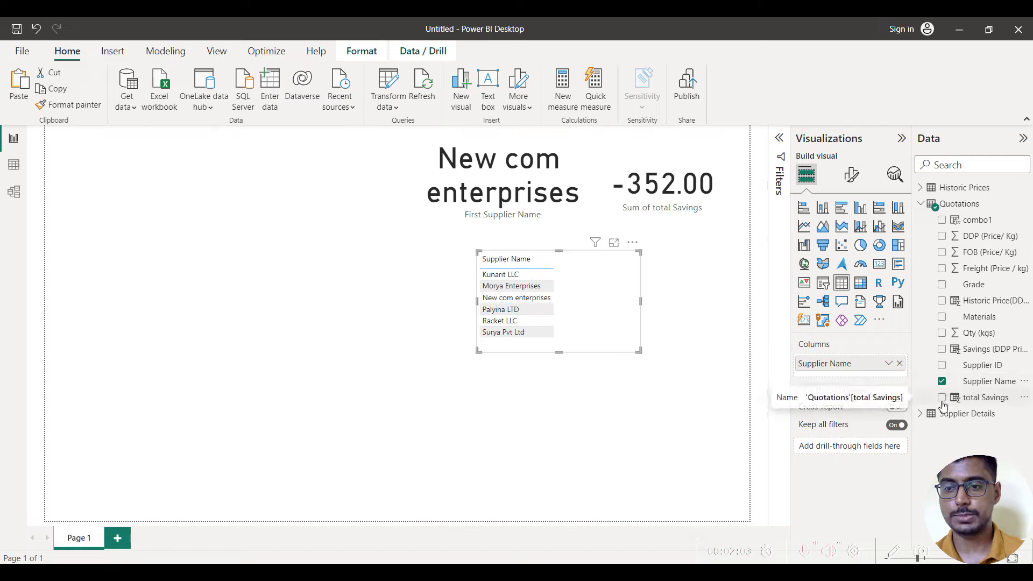
pyautogui.click(941, 398)
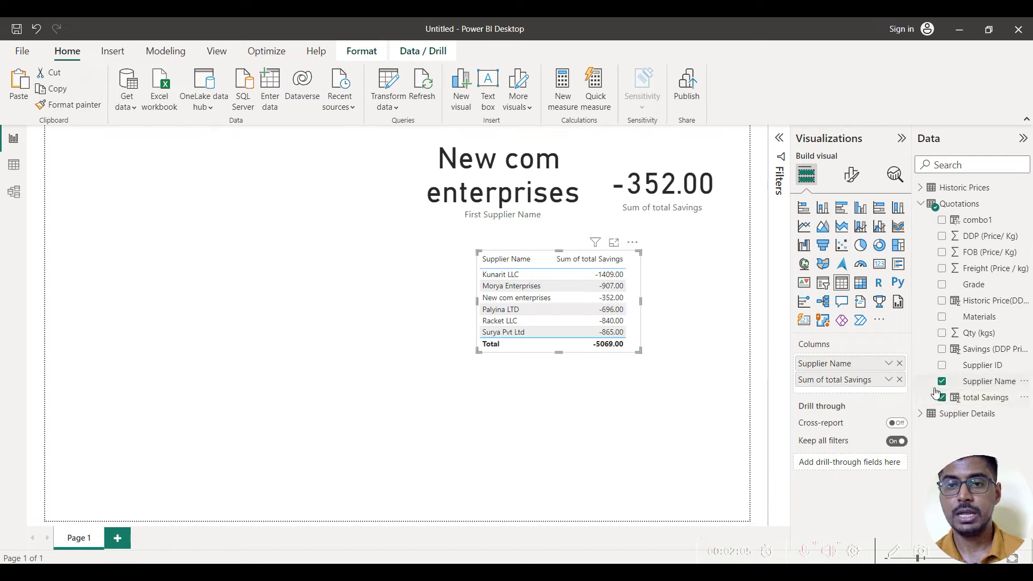
# - Check the suppliers in the Historic Prices table and filter the table visual by Supplier Name to Palyina LTD and Surya Pvt Ltd
pyautogui.click(781, 138)
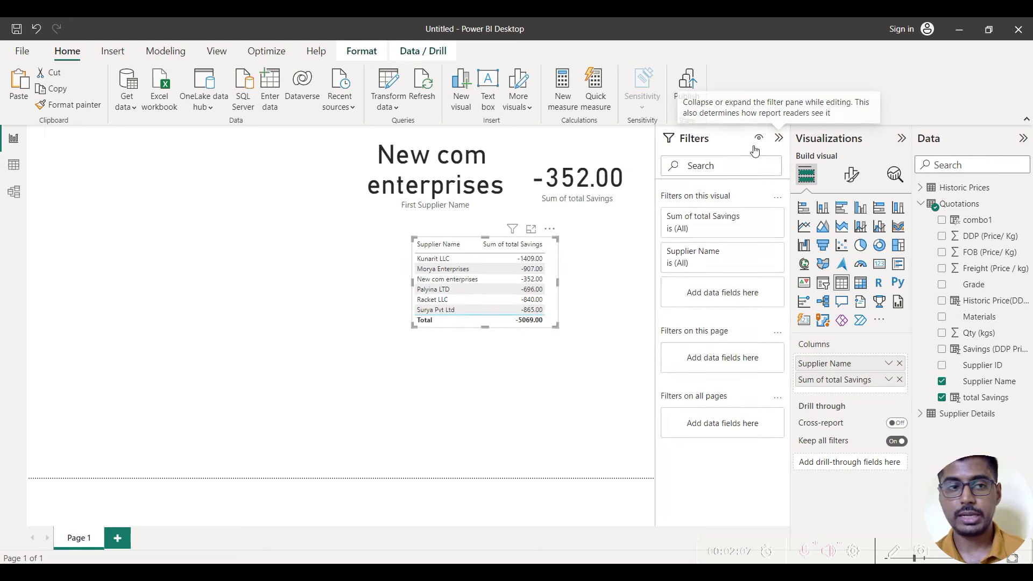
pyautogui.click(14, 164)
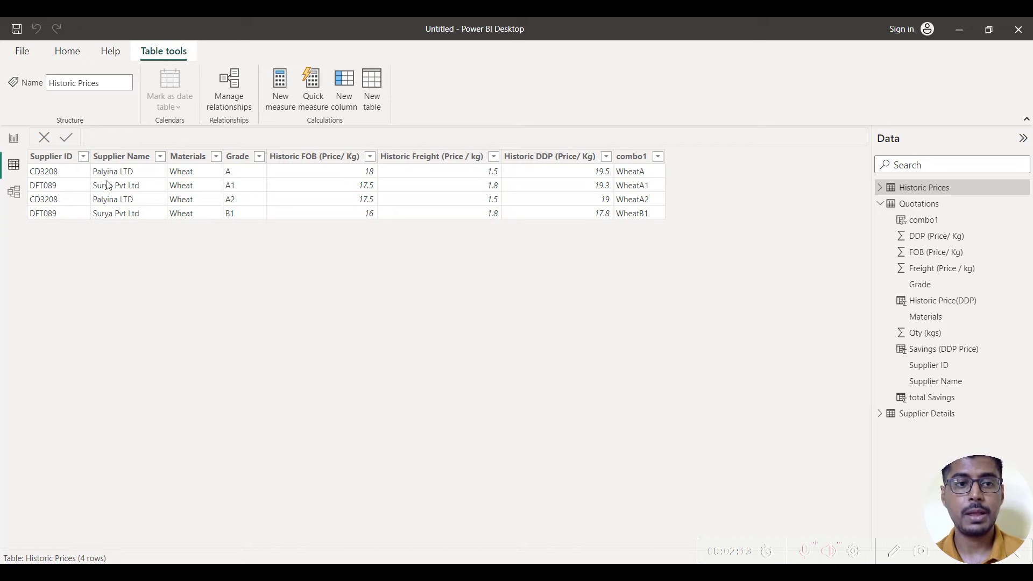
pyautogui.click(13, 141)
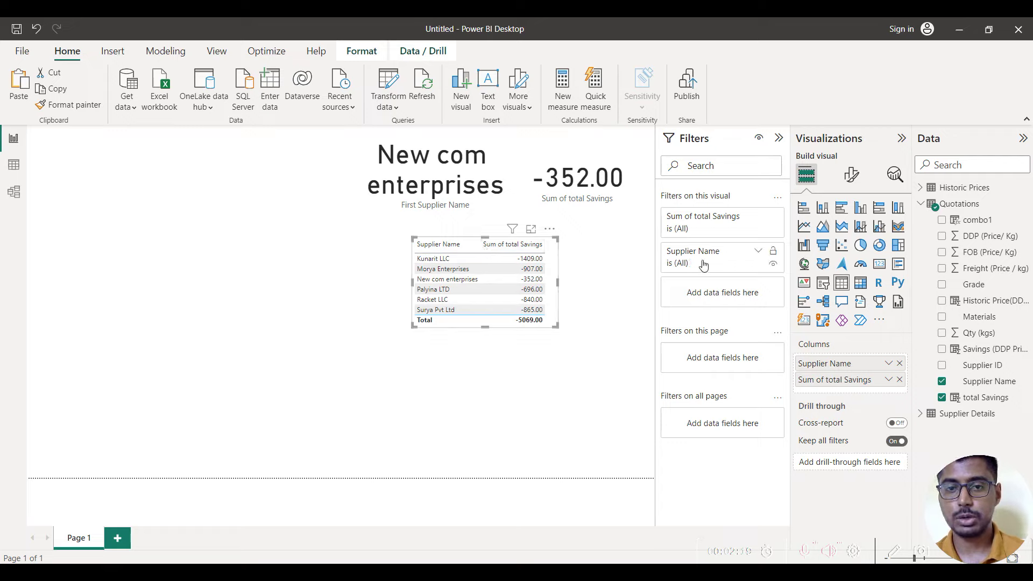
pyautogui.click(758, 251)
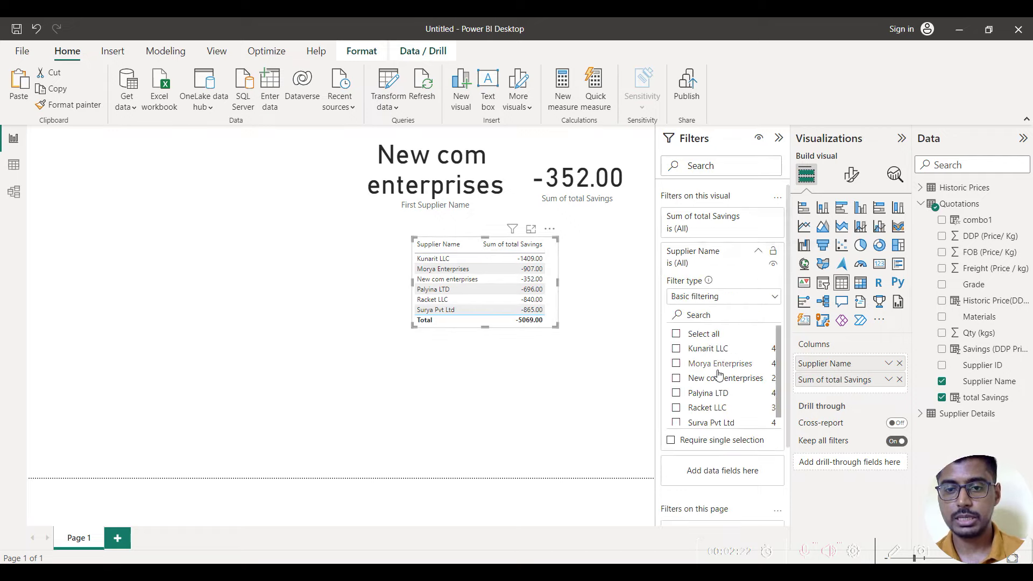
pyautogui.click(699, 394)
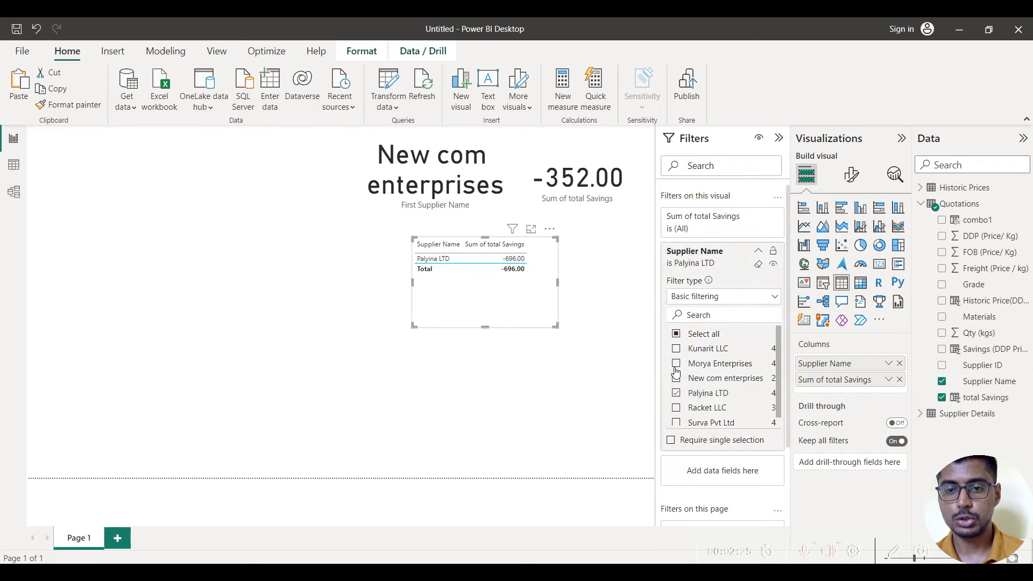
pyautogui.click(676, 423)
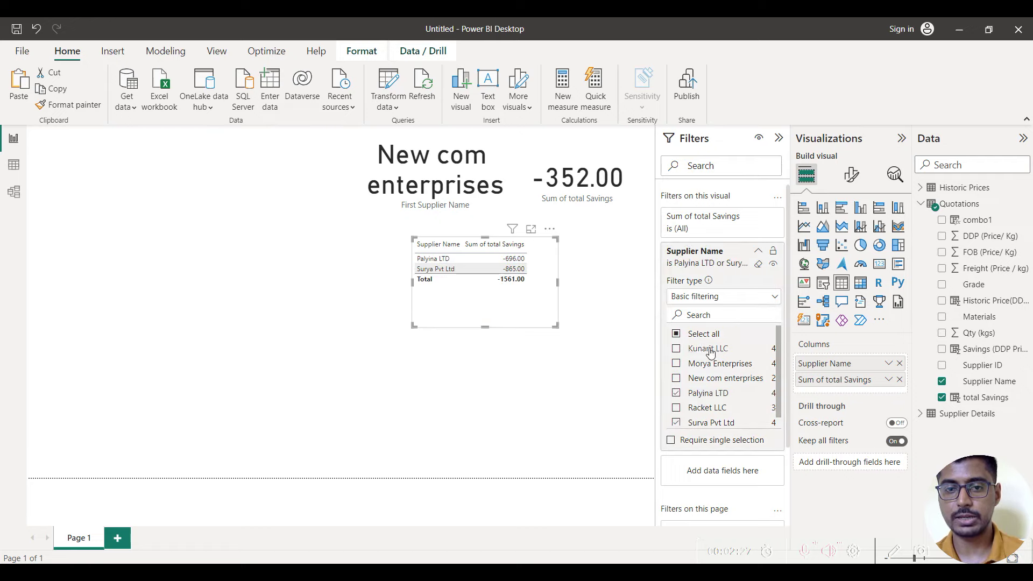
# - Move the supplier savings table up so it sits just beneath the two cards
pyautogui.click(779, 139)
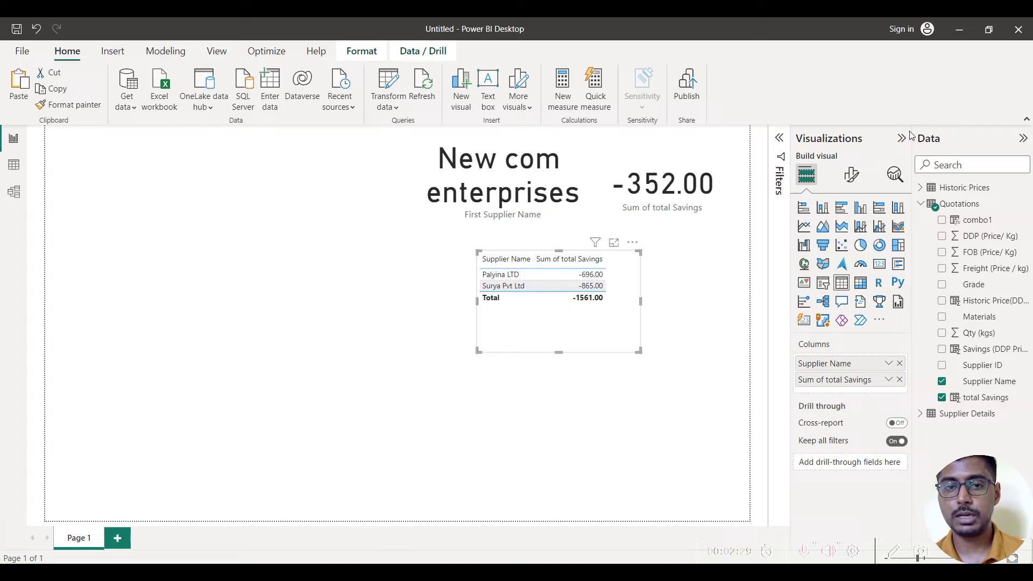
pyautogui.click(901, 140)
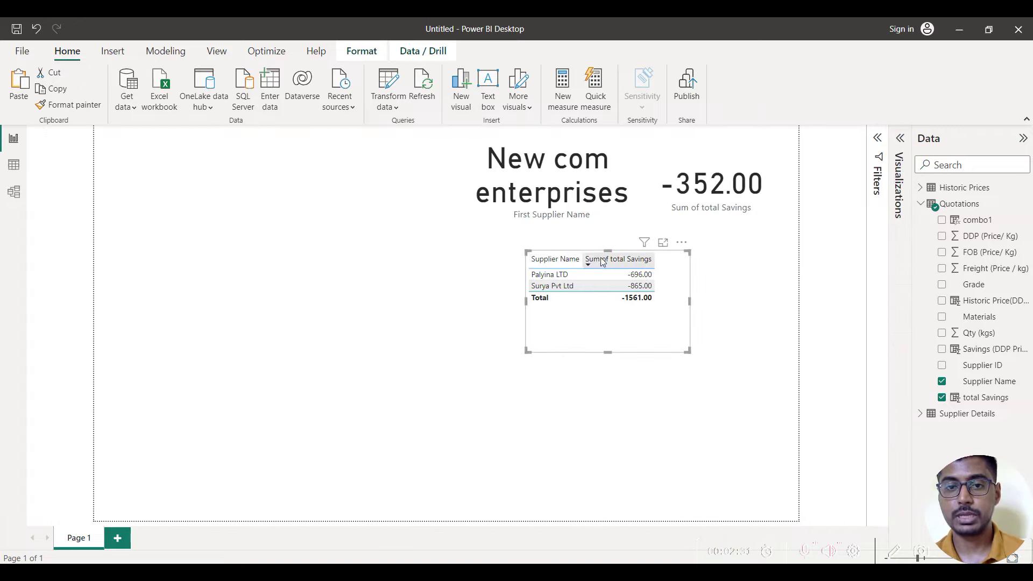
pyautogui.moveTo(582, 254); pyautogui.dragTo(584, 237)
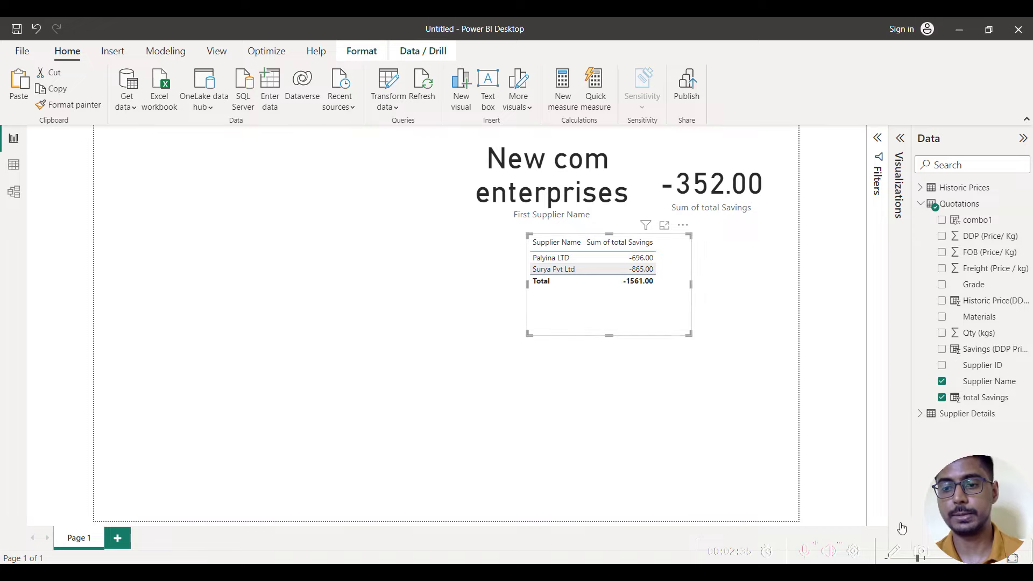
# - Add a multi-row card visual and place it in the lower left area of the report page
pyautogui.click(900, 139)
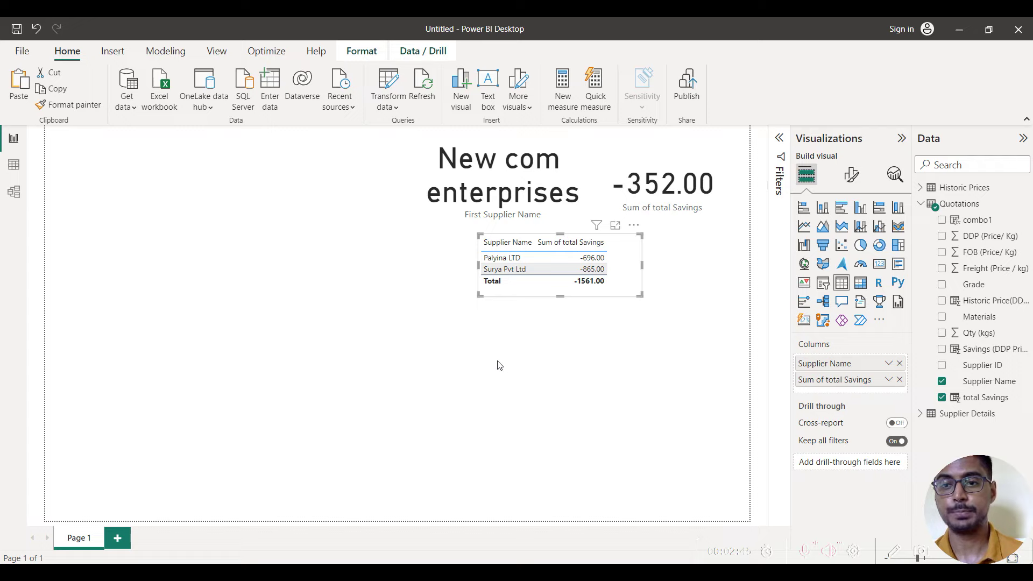
pyautogui.click(473, 356)
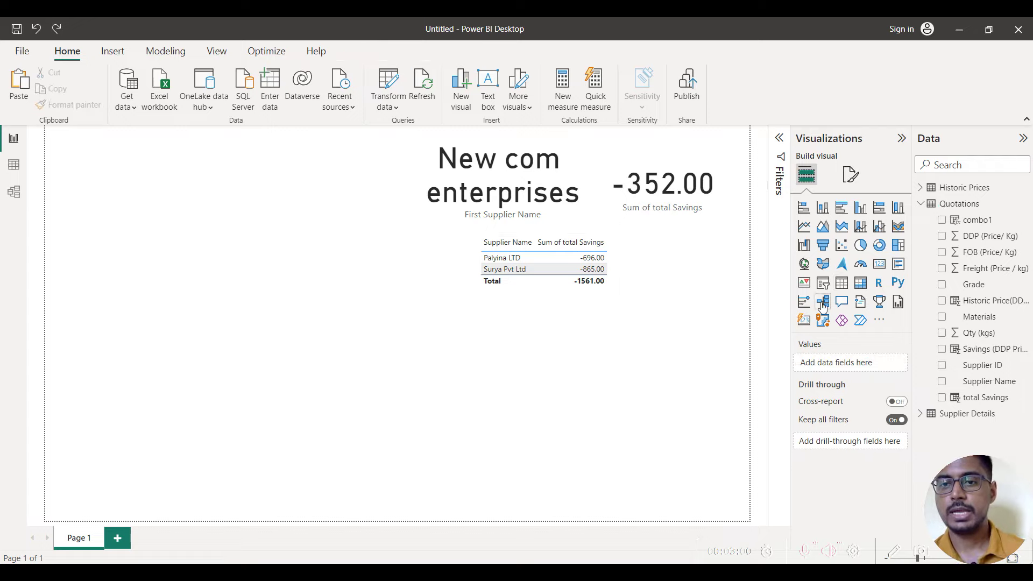
pyautogui.click(897, 264)
pyautogui.moveTo(125, 147); pyautogui.dragTo(286, 338)
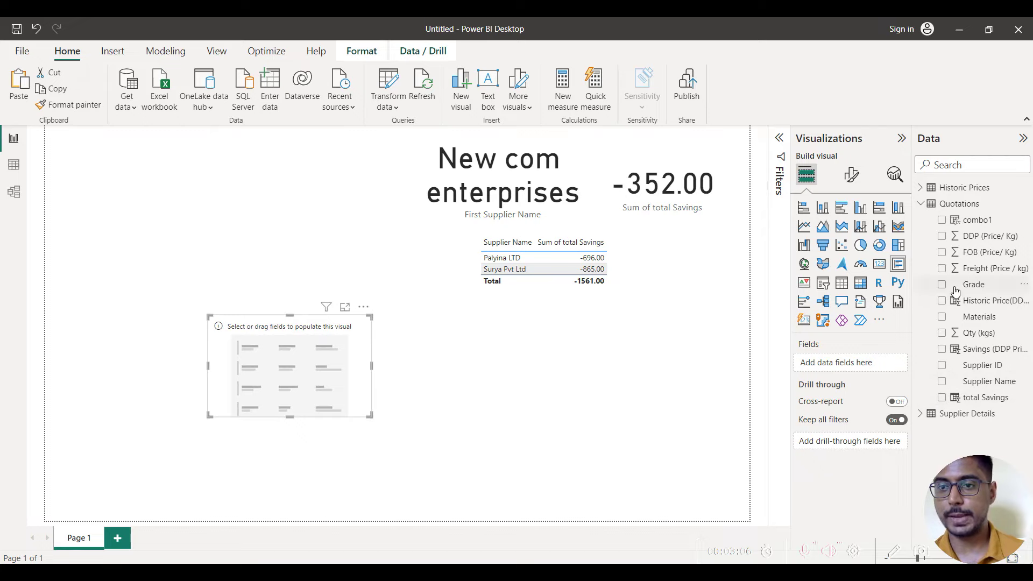
# - Fill the multi-row card with combo1, Supplier Name and total Savings from Quotations, in that order
pyautogui.click(942, 222)
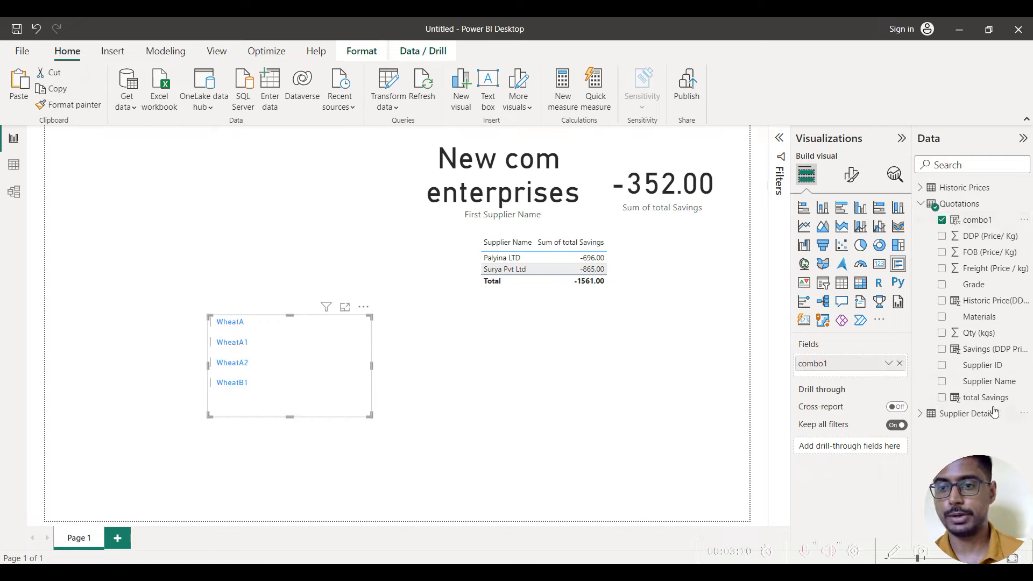
pyautogui.click(944, 399)
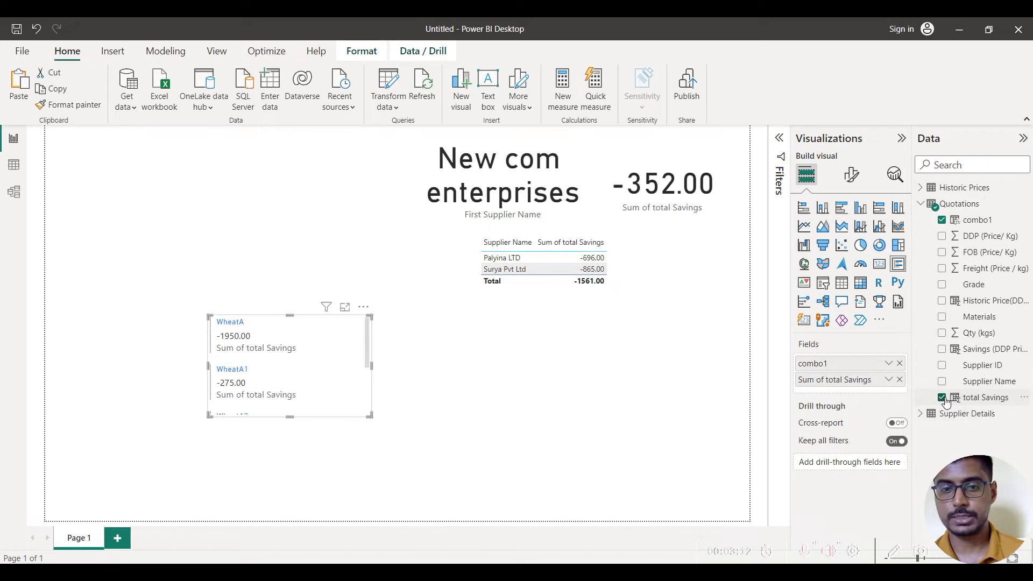
pyautogui.click(942, 398)
pyautogui.click(941, 382)
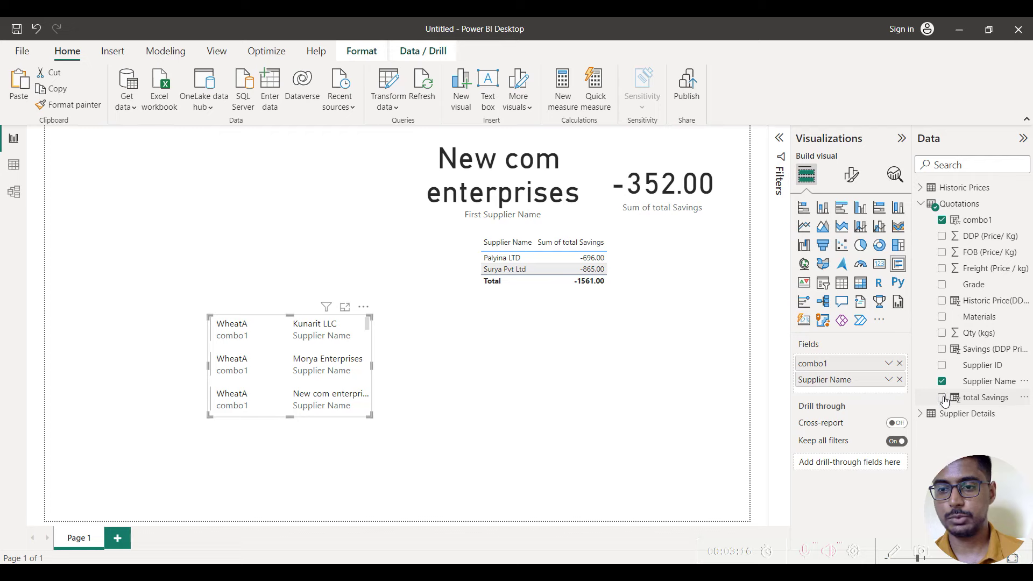
pyautogui.click(943, 399)
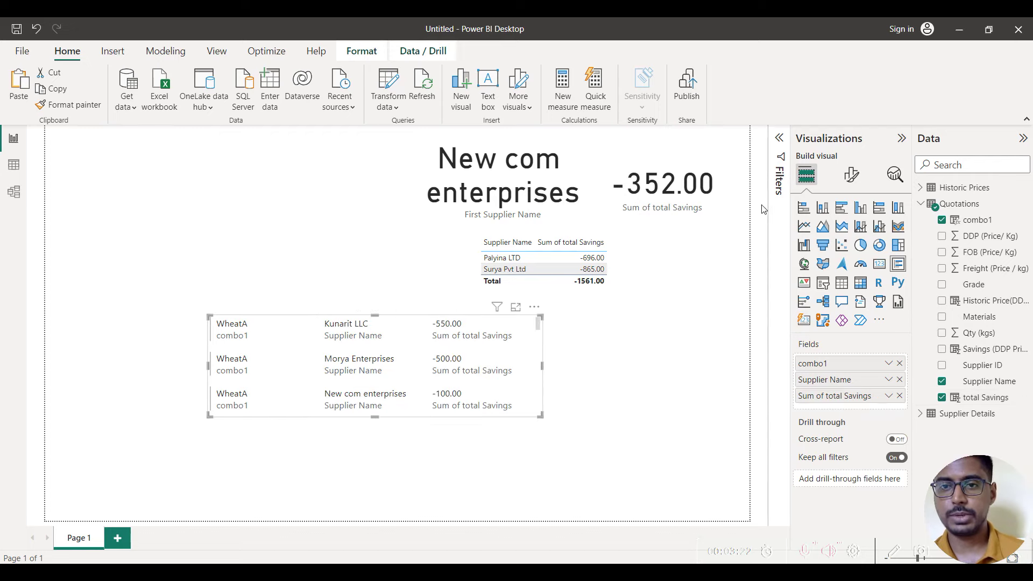
# - Filter the multi-row card by combo1 to WheatA only
pyautogui.click(779, 138)
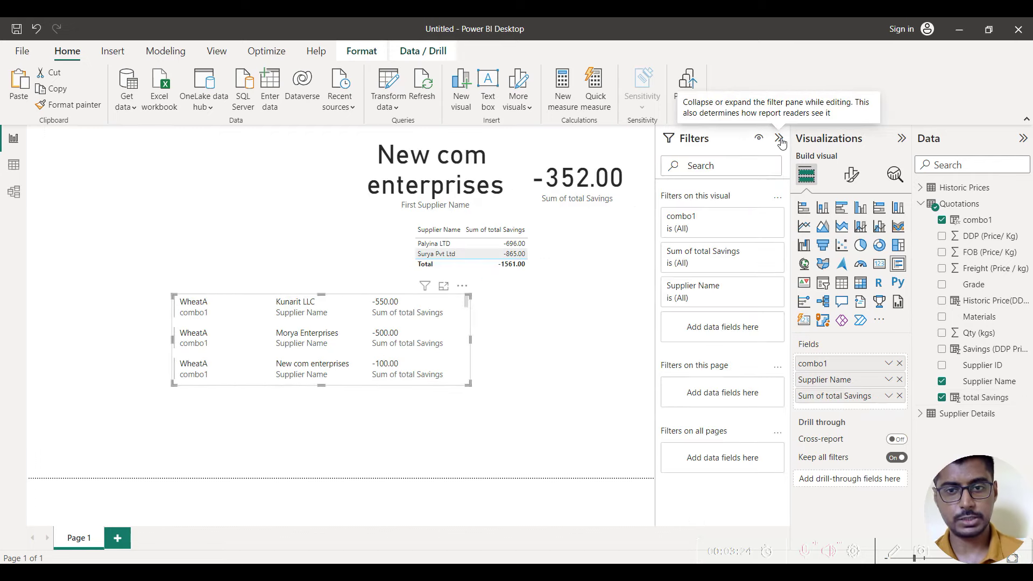
pyautogui.click(758, 218)
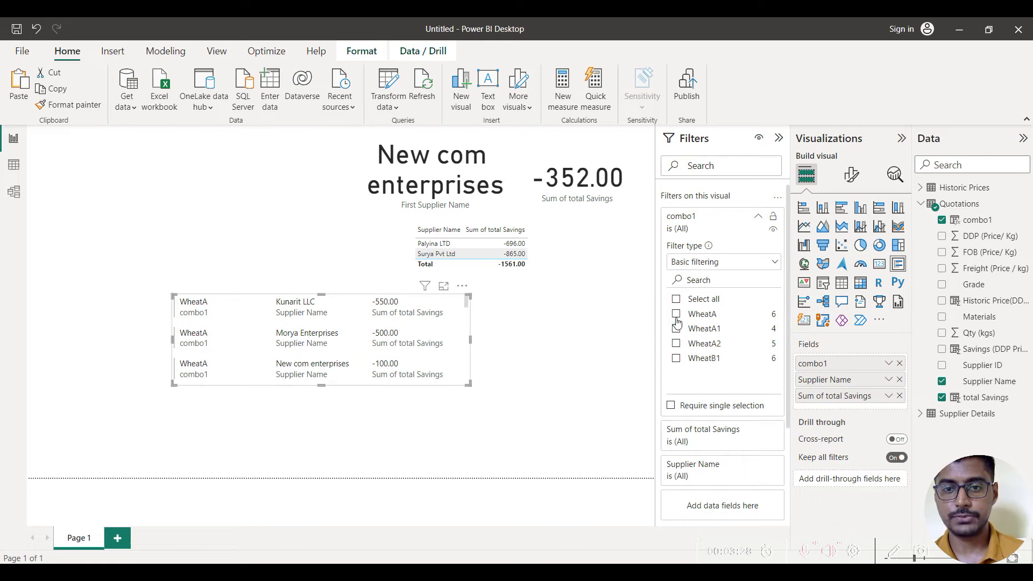
pyautogui.click(676, 314)
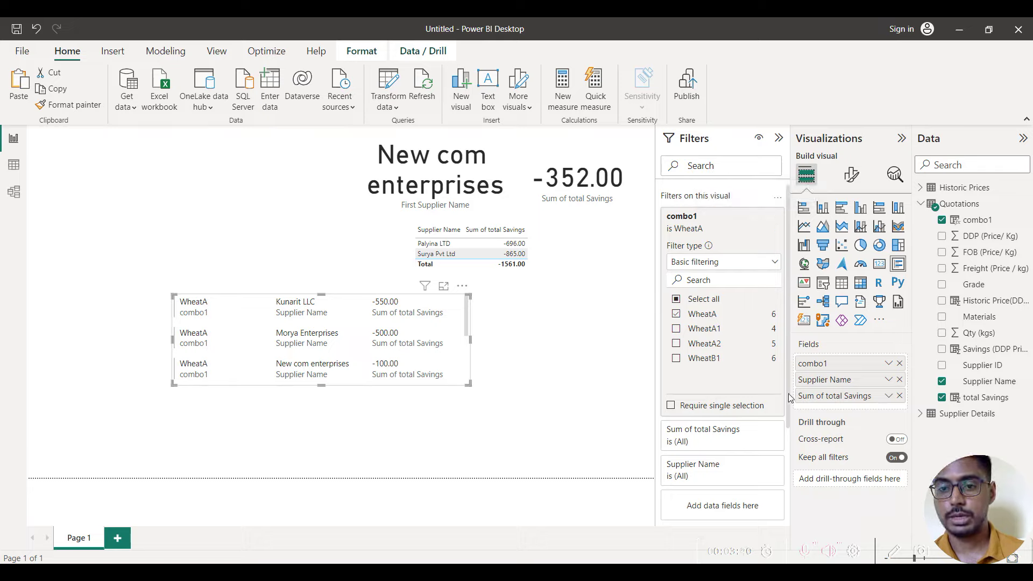
# - Filter the multi-row card to the top 1 Supplier Name by Sum of total Savings and shorten the card to a single row
pyautogui.scroll(-3, 721, 376)
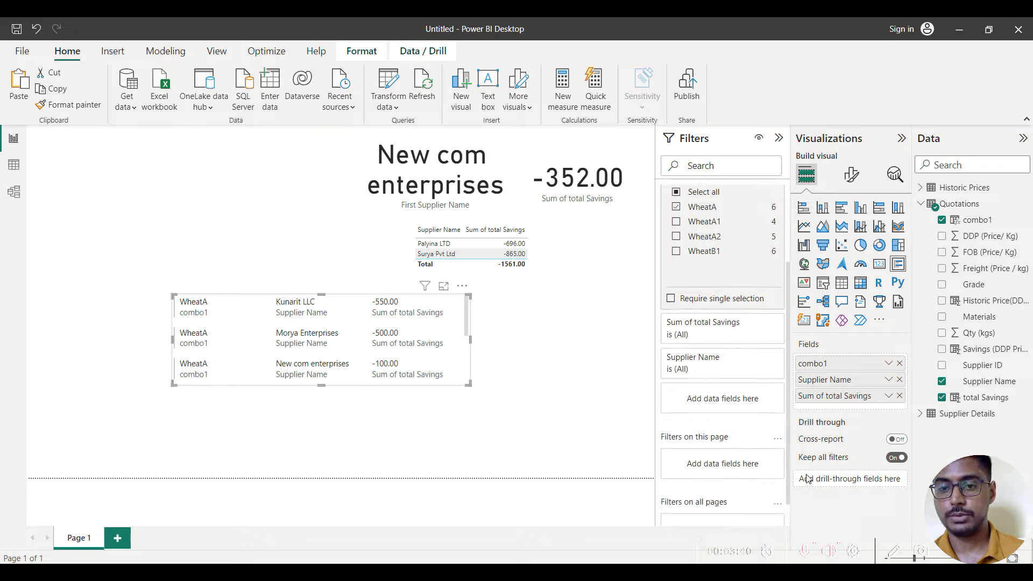
pyautogui.click(757, 350)
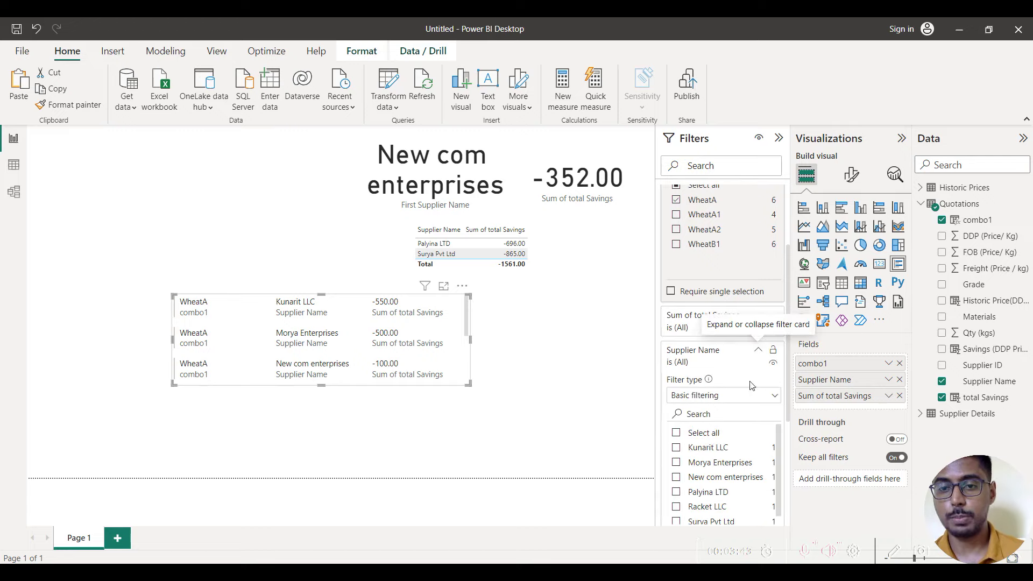
pyautogui.click(715, 396)
pyautogui.click(694, 444)
pyautogui.click(748, 431)
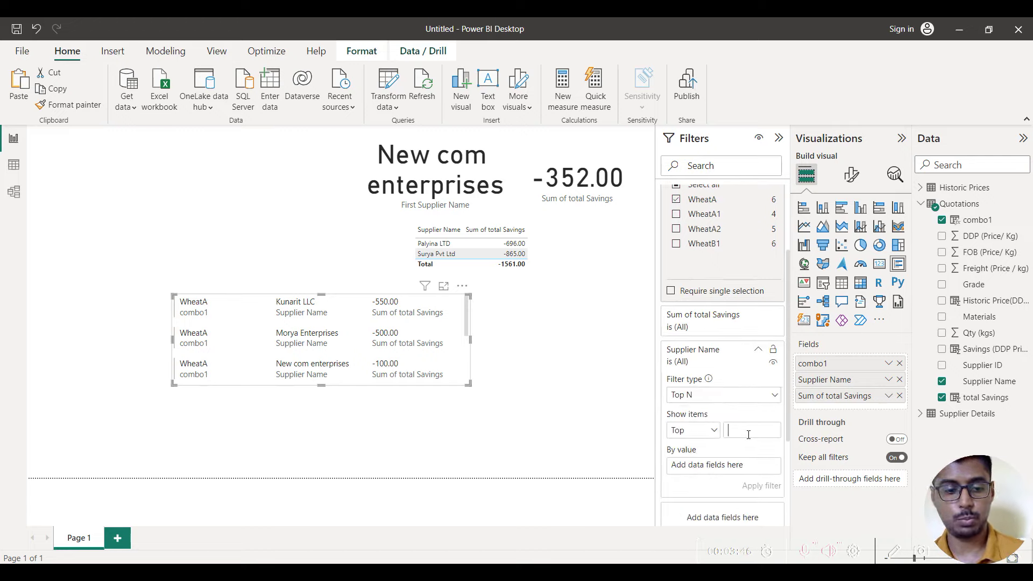
pyautogui.write('1')
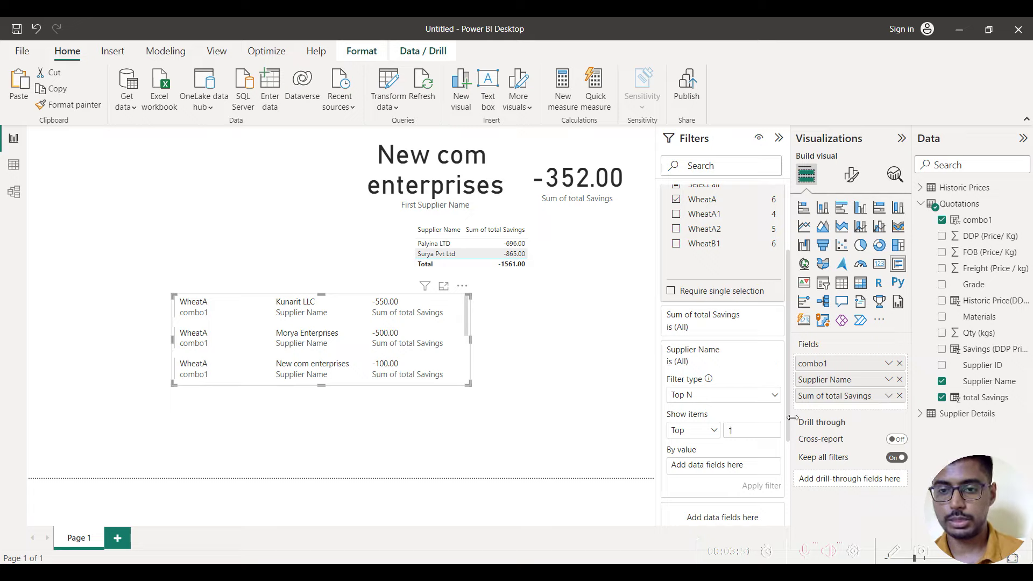
pyautogui.scroll(-3, 791, 419)
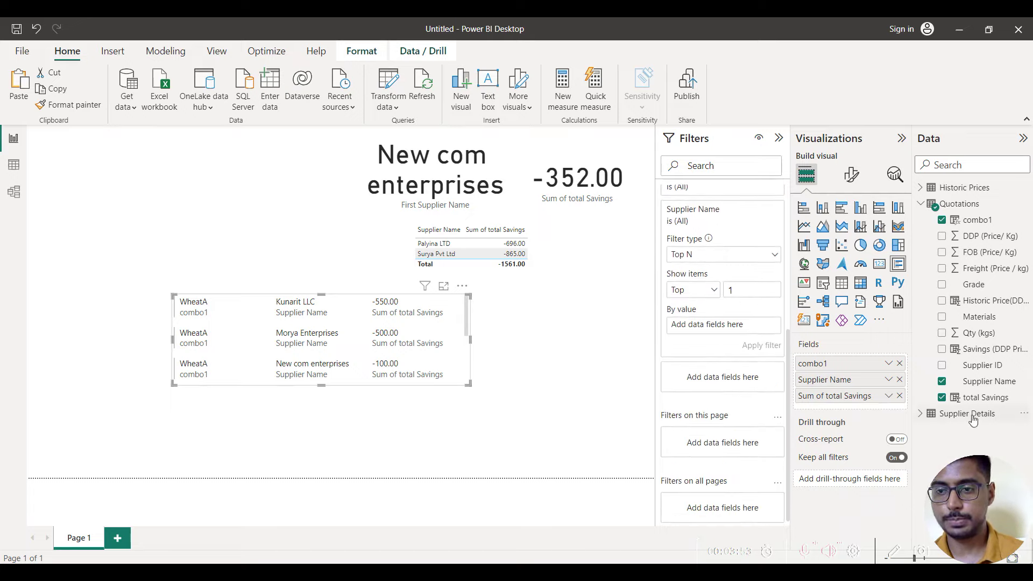
pyautogui.moveTo(986, 397); pyautogui.dragTo(699, 325)
pyautogui.click(760, 345)
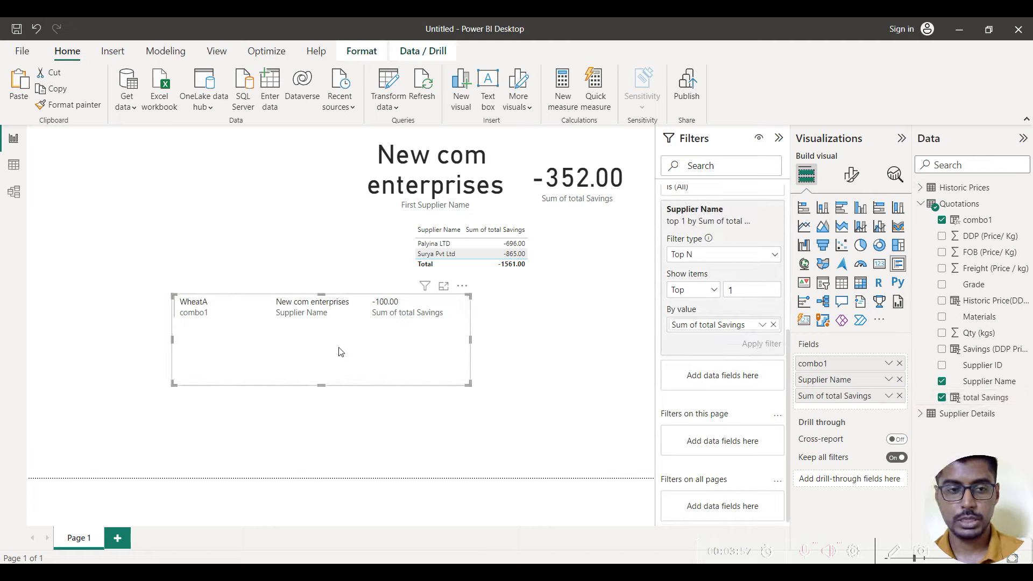
pyautogui.moveTo(321, 383); pyautogui.dragTo(330, 329)
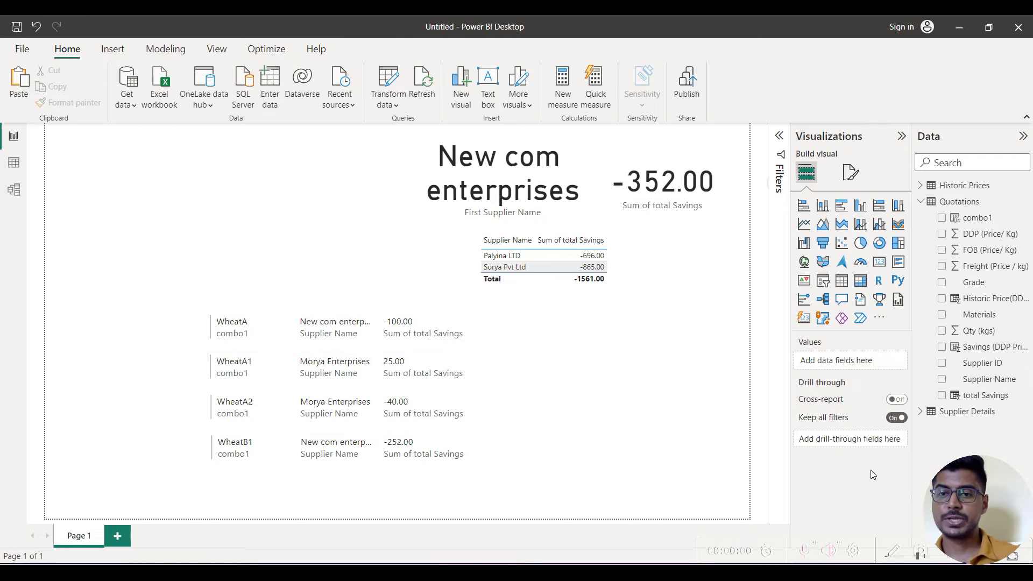
# - Add a table visual and place it beneath the supplier savings table, beside the multi-row cards
pyautogui.moveTo(832, 387)
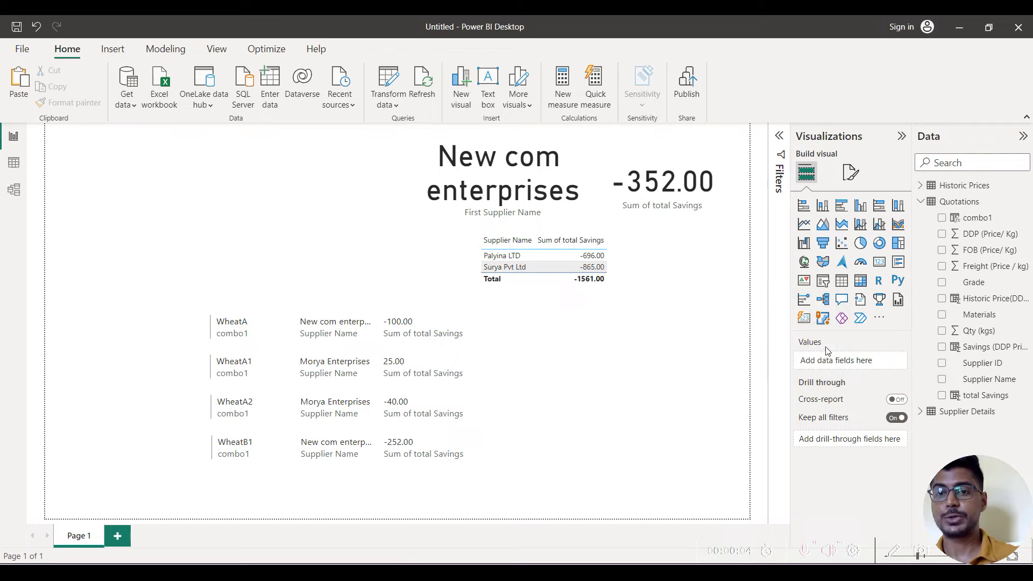
pyautogui.click(842, 284)
pyautogui.moveTo(119, 170); pyautogui.dragTo(592, 344)
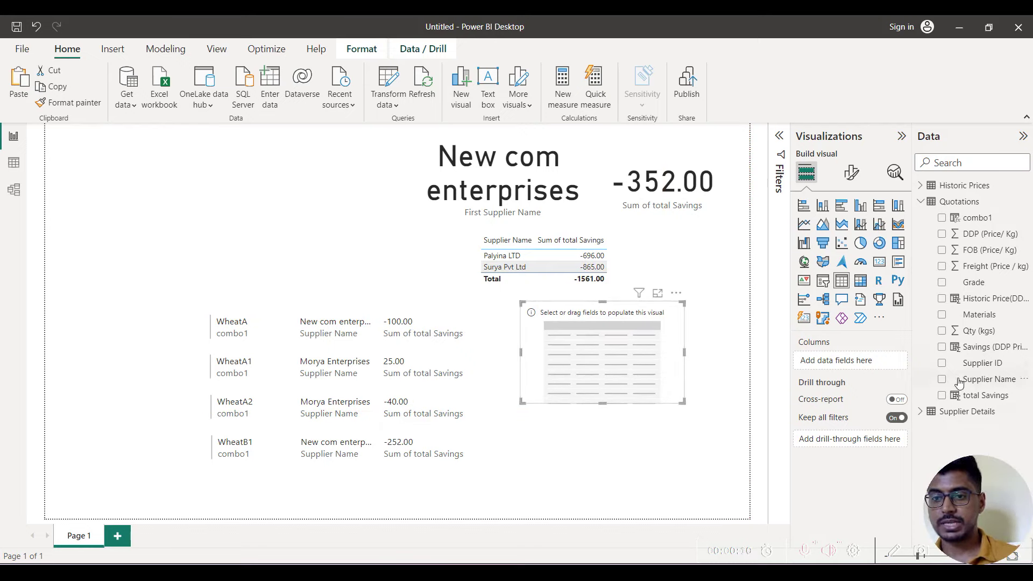
# - Fill the new table with Materials, Grade, Supplier Name and total Savings from Quotations, and enlarge it to fit the lower part of the page
pyautogui.click(942, 316)
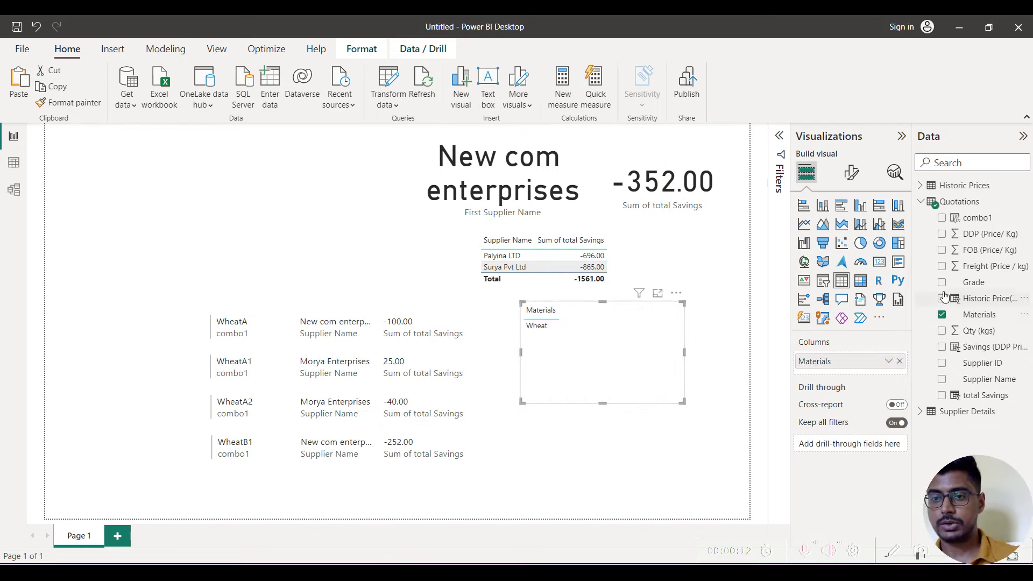
pyautogui.click(941, 283)
pyautogui.click(941, 379)
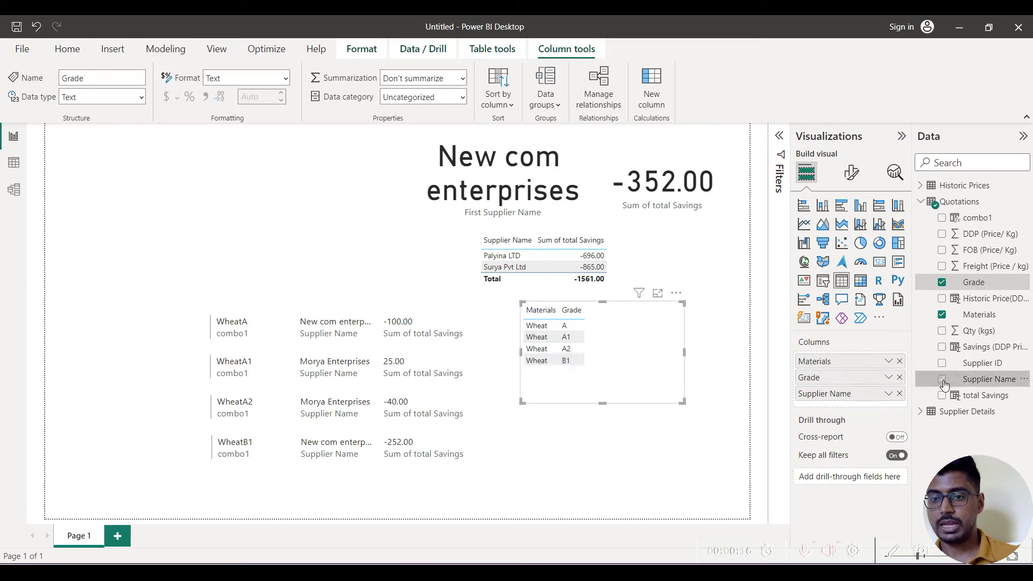
pyautogui.click(941, 395)
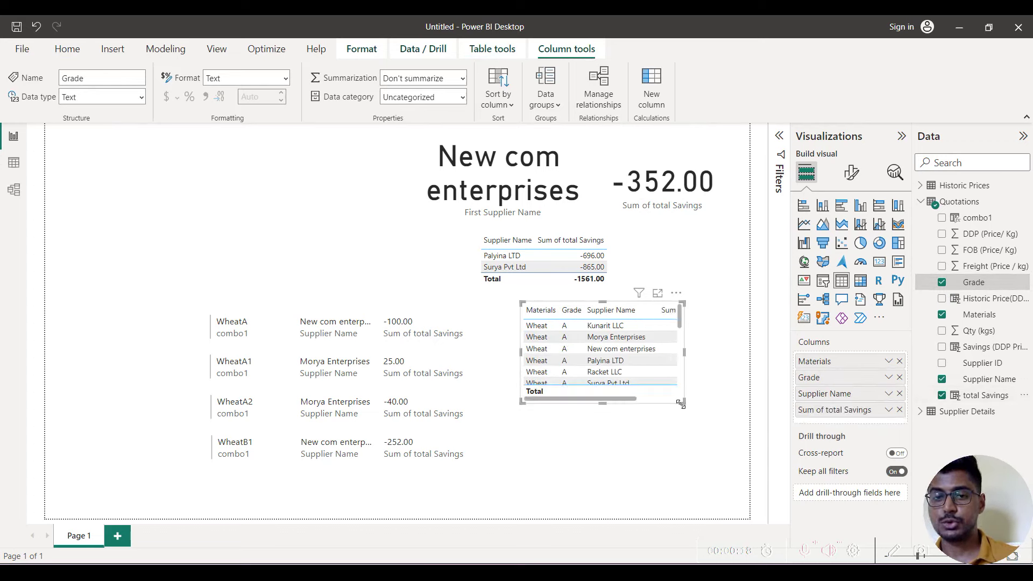
pyautogui.moveTo(683, 402); pyautogui.dragTo(730, 489)
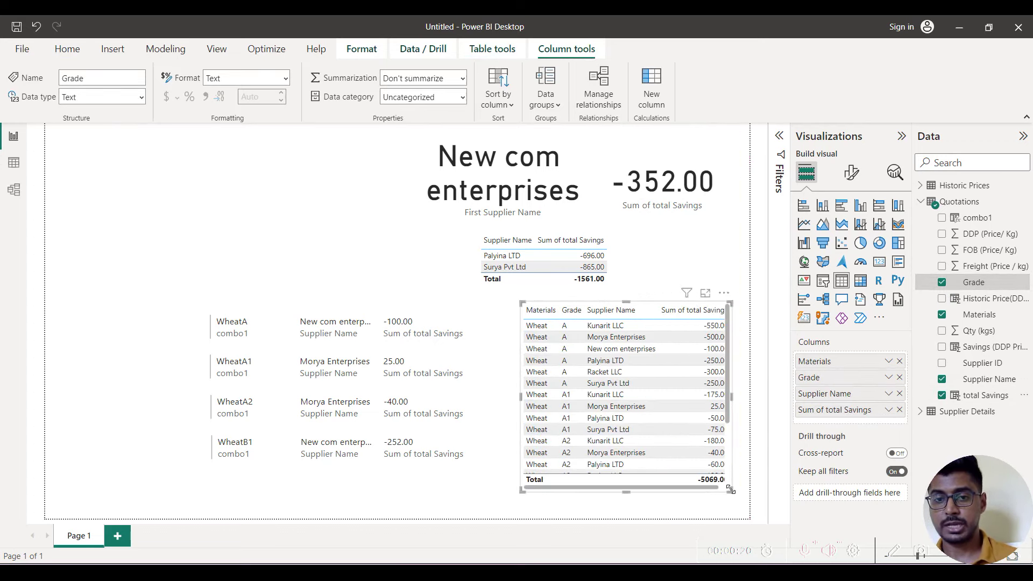
pyautogui.click(723, 293)
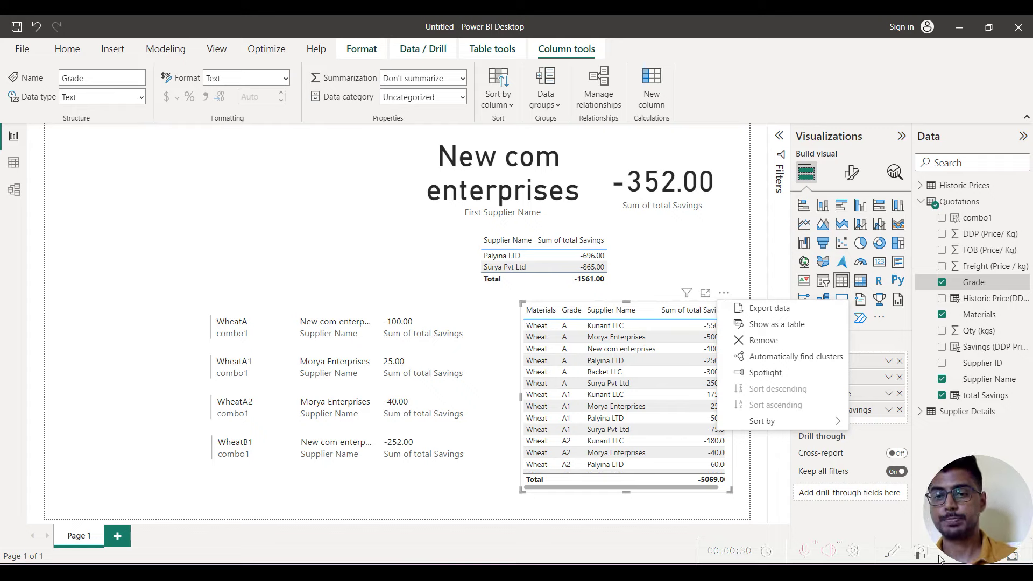
# - Add an enlarged stacked column chart of total Savings by Supplier Name with combo1 as the legend
pyautogui.click(822, 206)
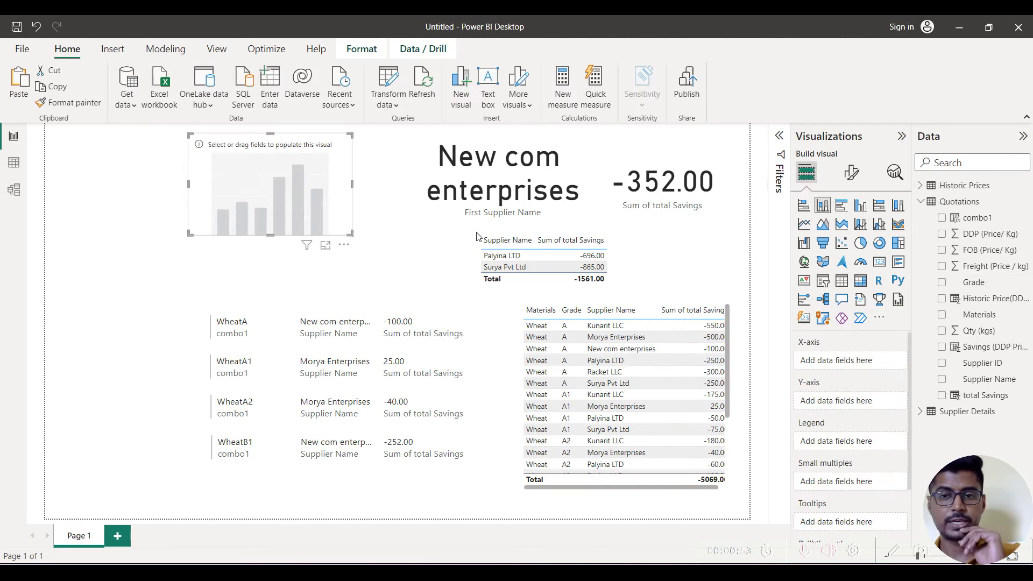
pyautogui.click(942, 396)
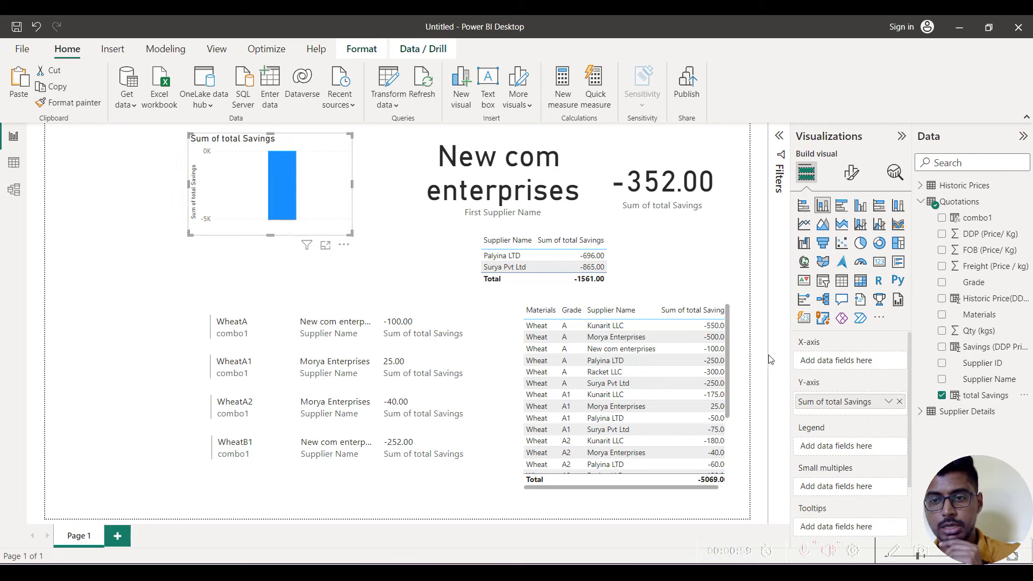
pyautogui.click(942, 381)
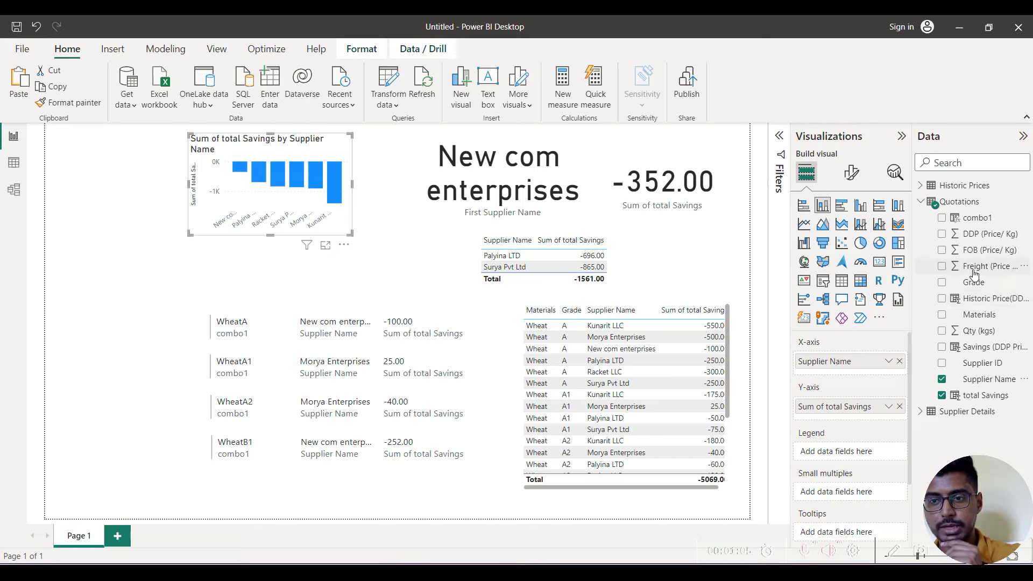
pyautogui.moveTo(976, 217); pyautogui.dragTo(845, 451)
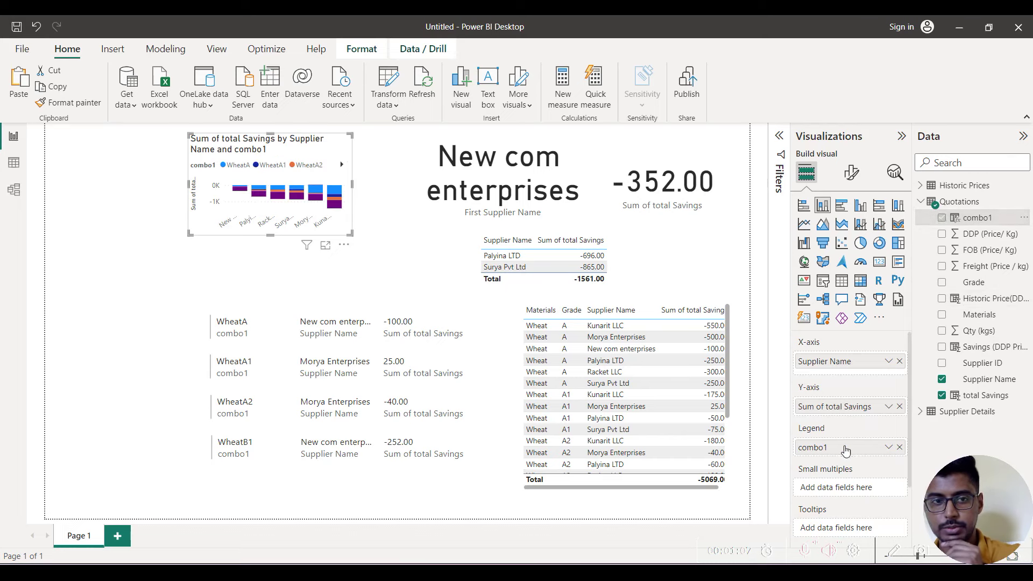
pyautogui.moveTo(350, 231); pyautogui.dragTo(419, 281)
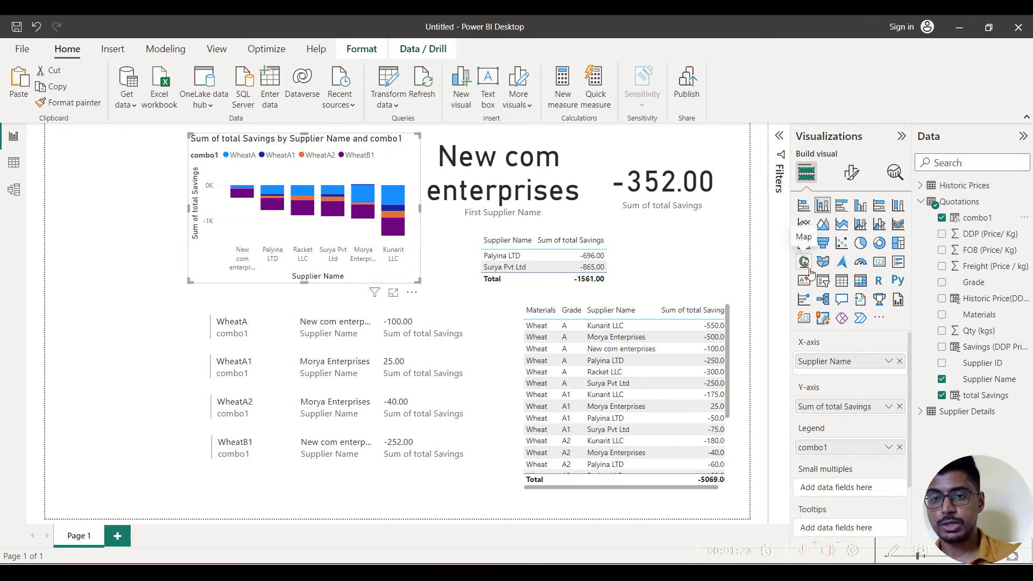
# - Add a slicer on combo1 and narrow it to fit beside the stacked column chart
pyautogui.click(114, 269)
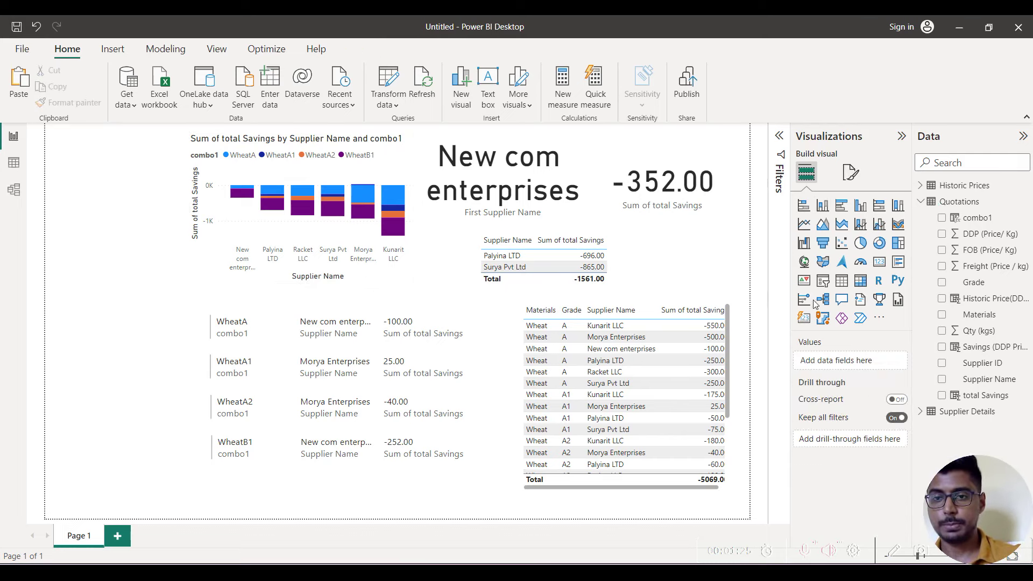
pyautogui.click(822, 280)
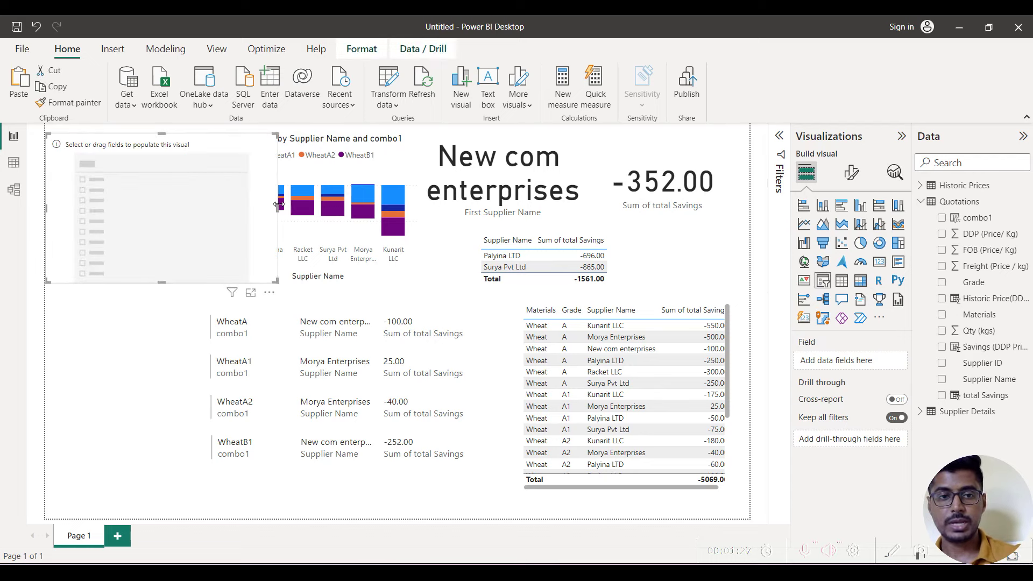
pyautogui.moveTo(269, 212); pyautogui.dragTo(138, 253)
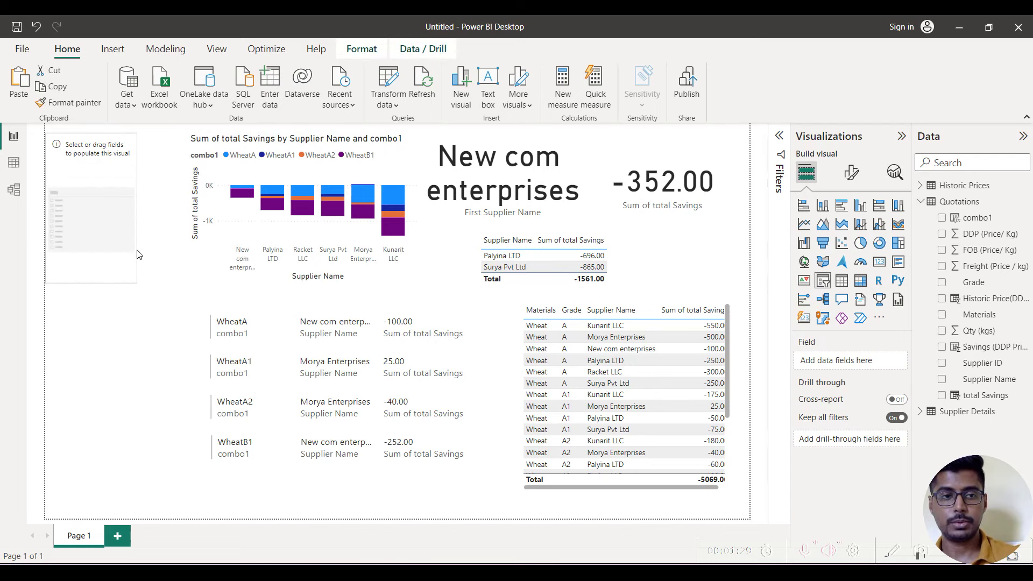
pyautogui.click(941, 218)
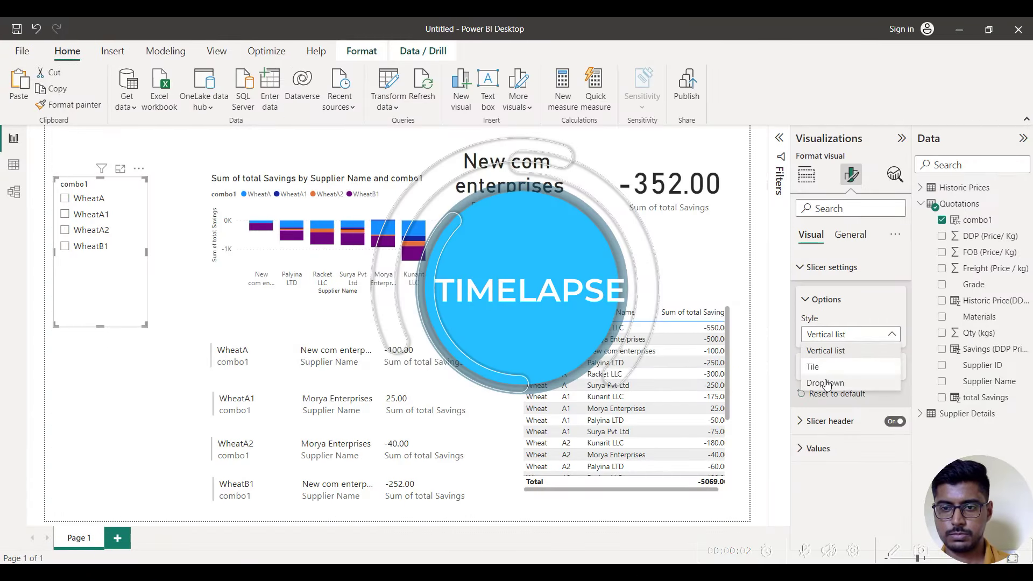
# - Set the combo1 slicer's style to Tile and turn off its header
pyautogui.click(813, 364)
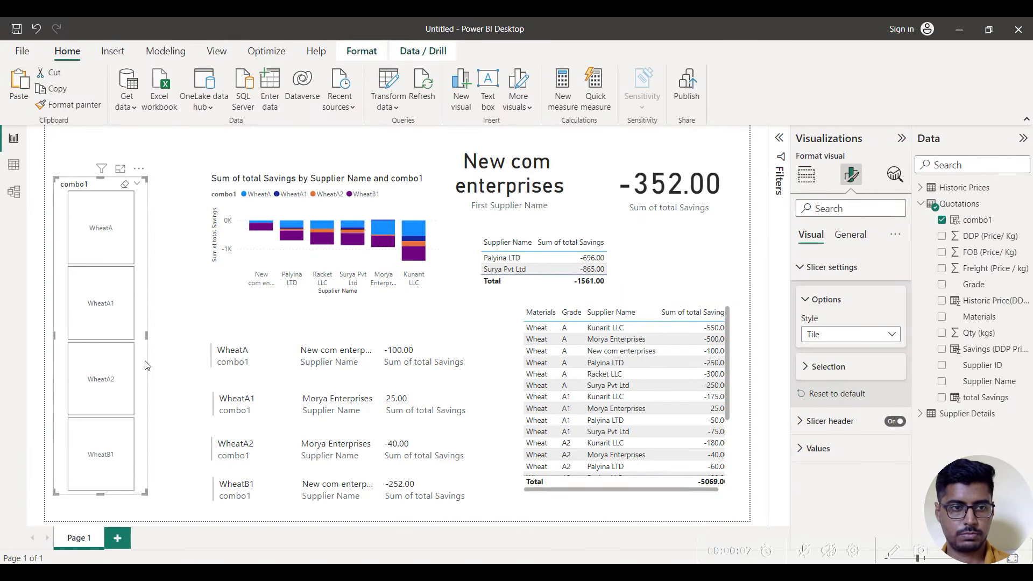
pyautogui.click(895, 421)
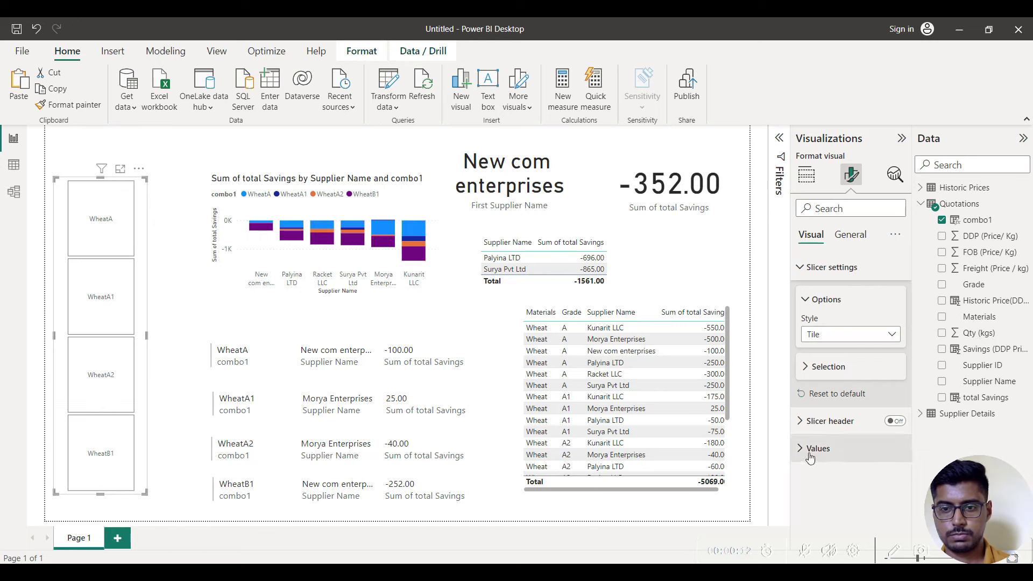
# - Set the combo1 slicer's background to the light yellow from the recent colors
pyautogui.click(851, 237)
pyautogui.click(809, 322)
pyautogui.click(828, 389)
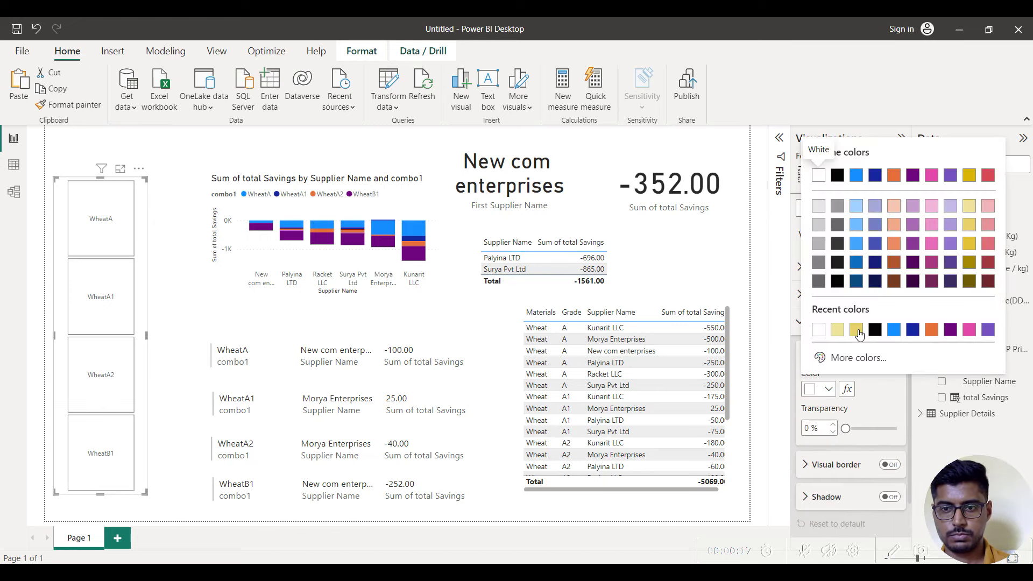
pyautogui.click(839, 332)
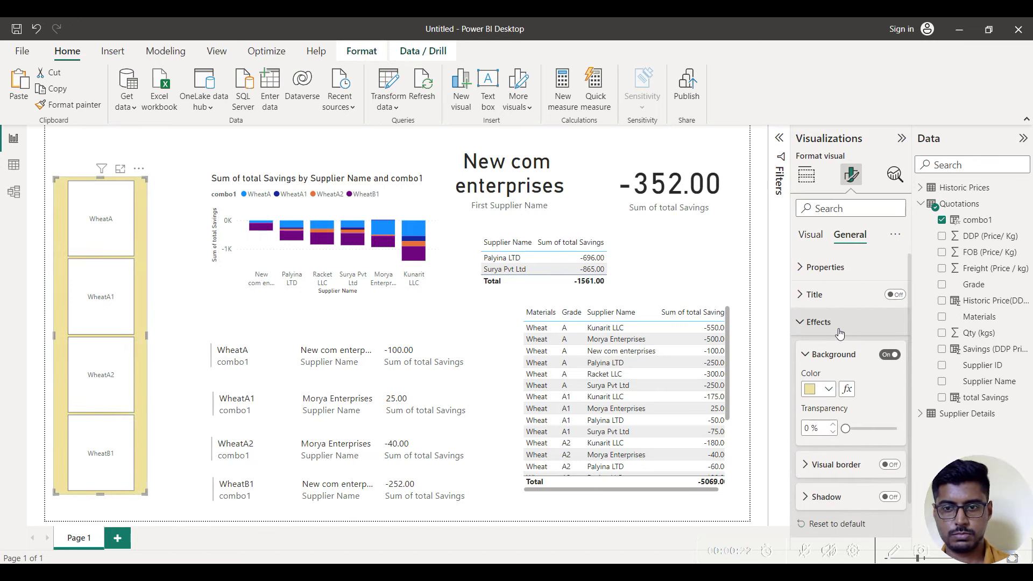
pyautogui.click(818, 323)
# - Make the slicer's value labels black and bold
pyautogui.click(810, 235)
pyautogui.click(805, 267)
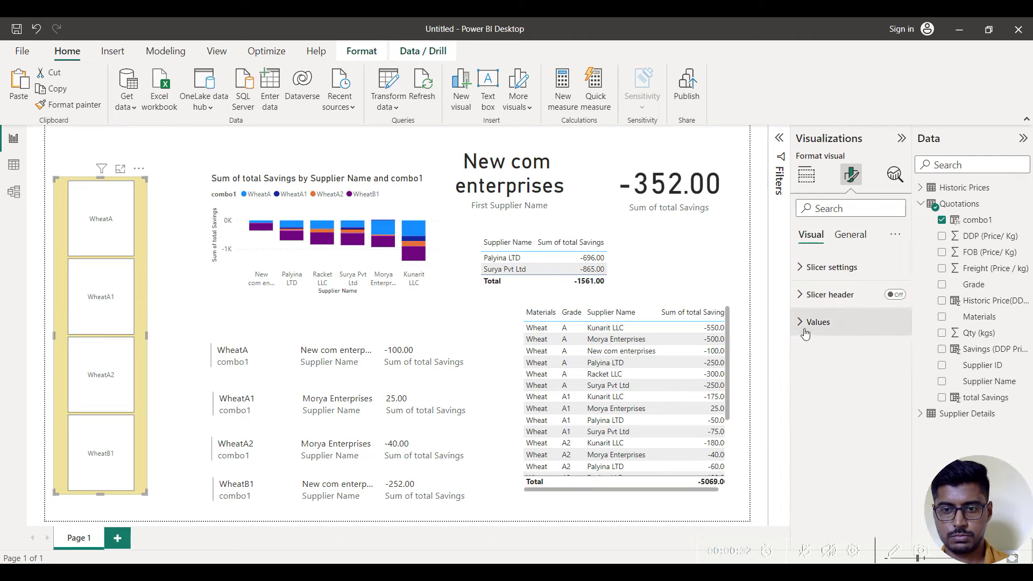
pyautogui.click(817, 321)
pyautogui.click(828, 444)
pyautogui.click(840, 337)
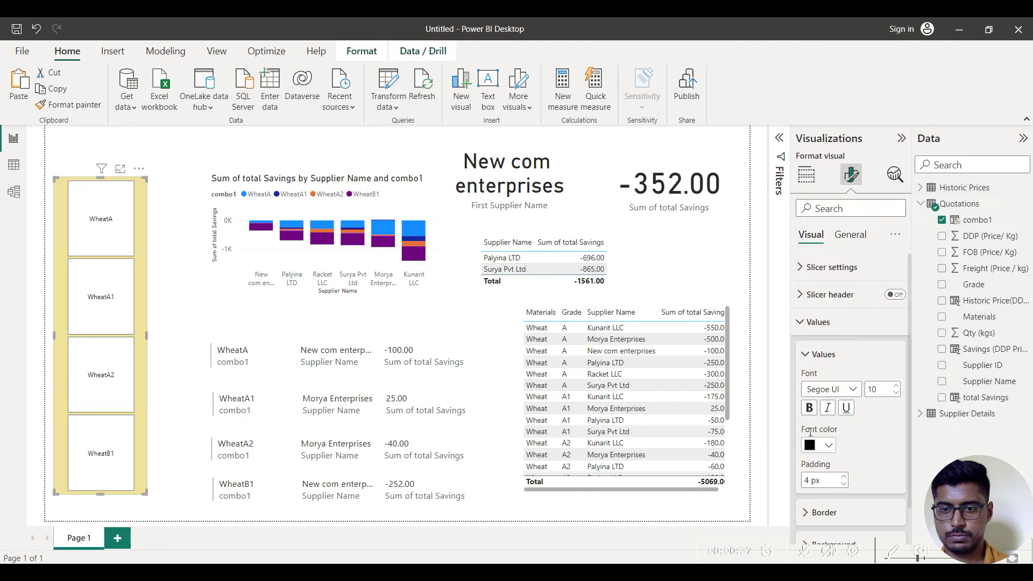
pyautogui.click(808, 408)
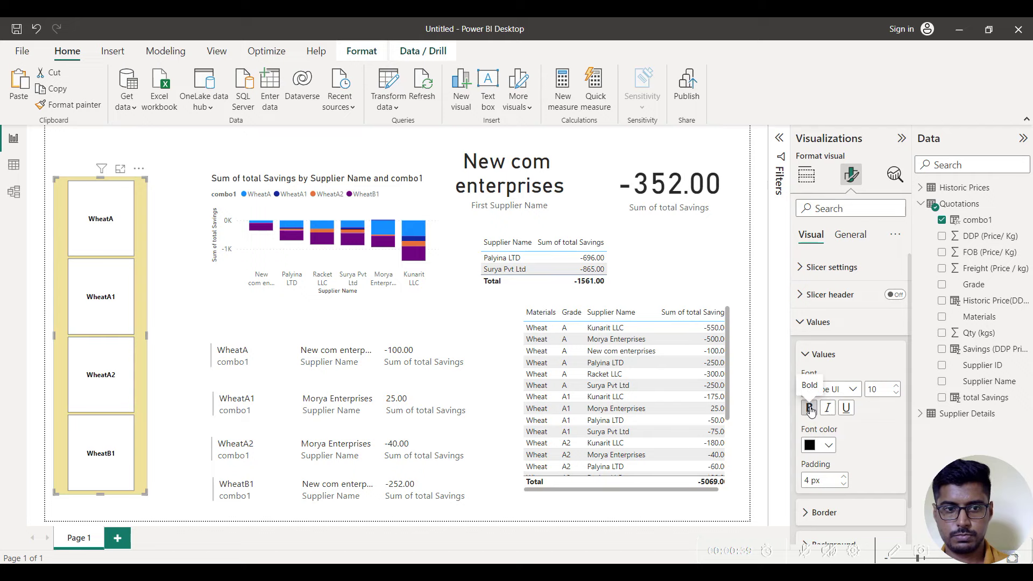
# - Turn on a visual border around the combo1 slicer
pyautogui.click(805, 513)
pyautogui.scroll(-4, 809, 511)
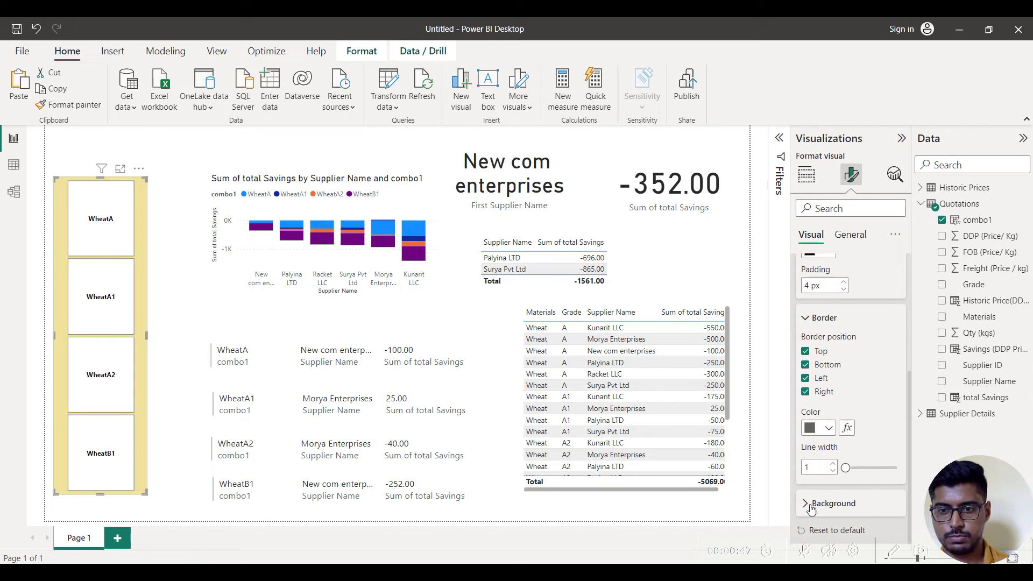
pyautogui.click(849, 235)
pyautogui.click(815, 322)
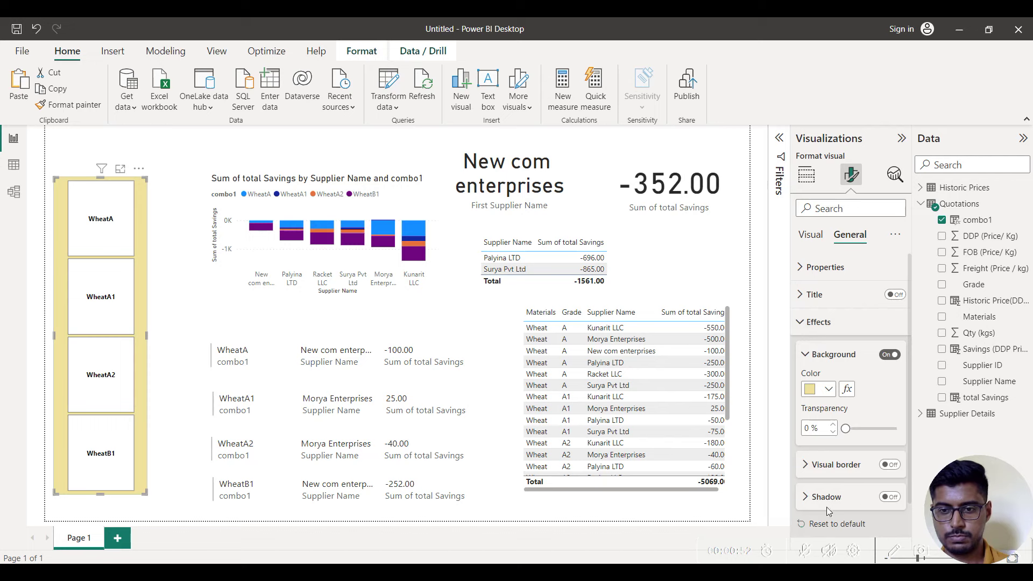
pyautogui.click(188, 376)
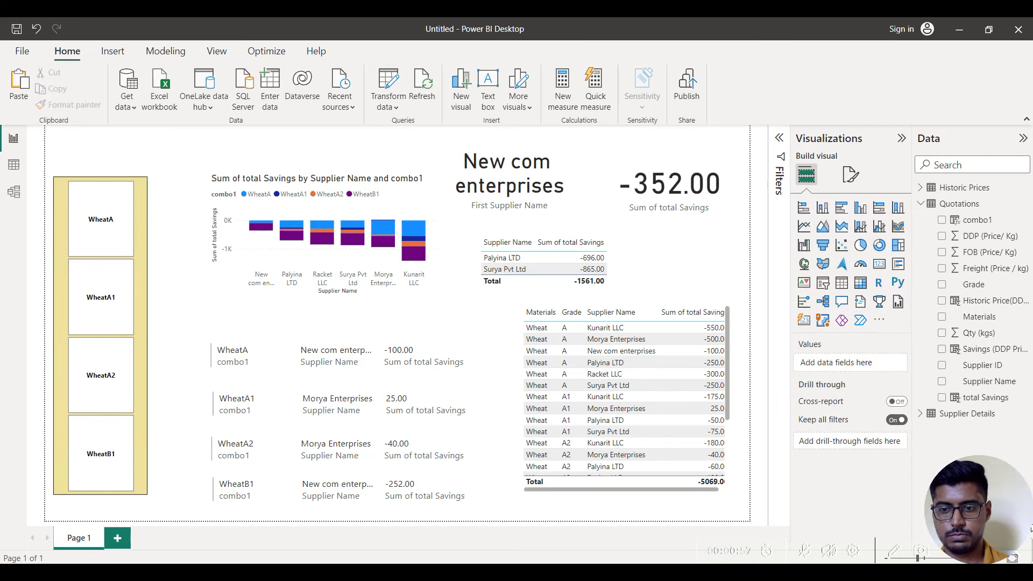
# - Change the font color of the combo1 slicer's values to dark brown
pyautogui.click(146, 231)
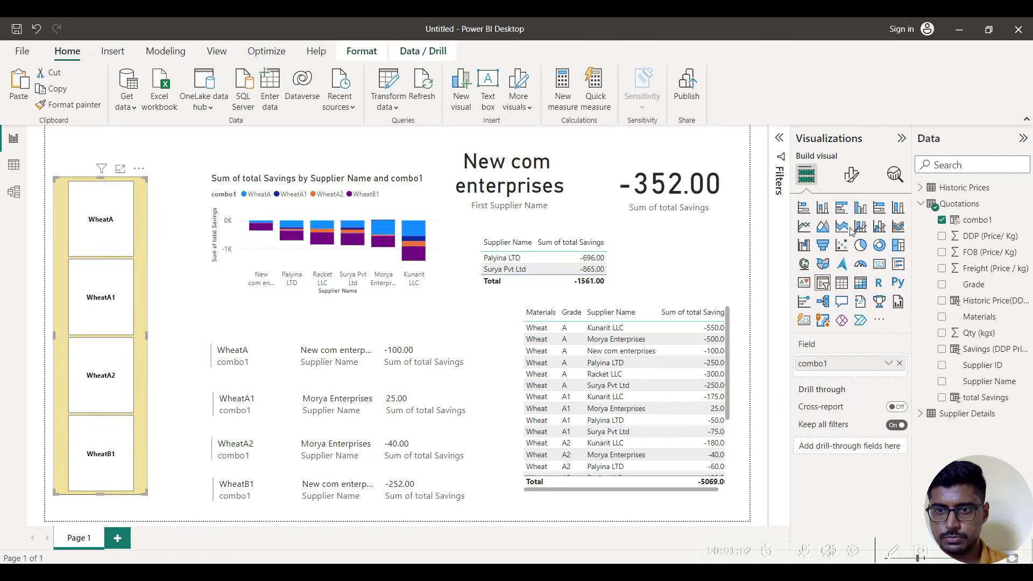
pyautogui.click(851, 173)
pyautogui.click(818, 322)
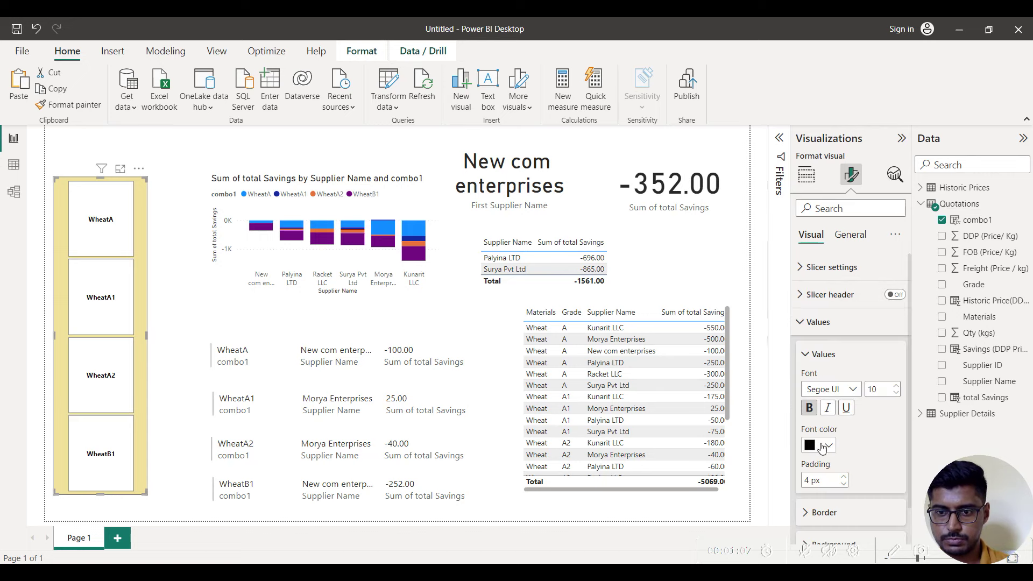
pyautogui.click(823, 445)
pyautogui.click(891, 339)
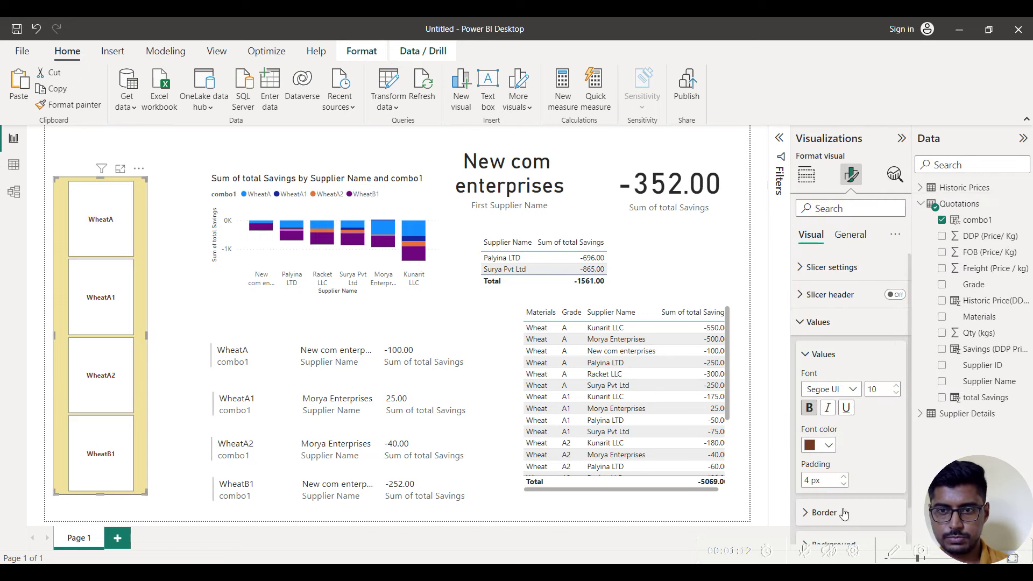
# - Turn off the category label on the supplier name card and make its callout value bold
pyautogui.click(510, 180)
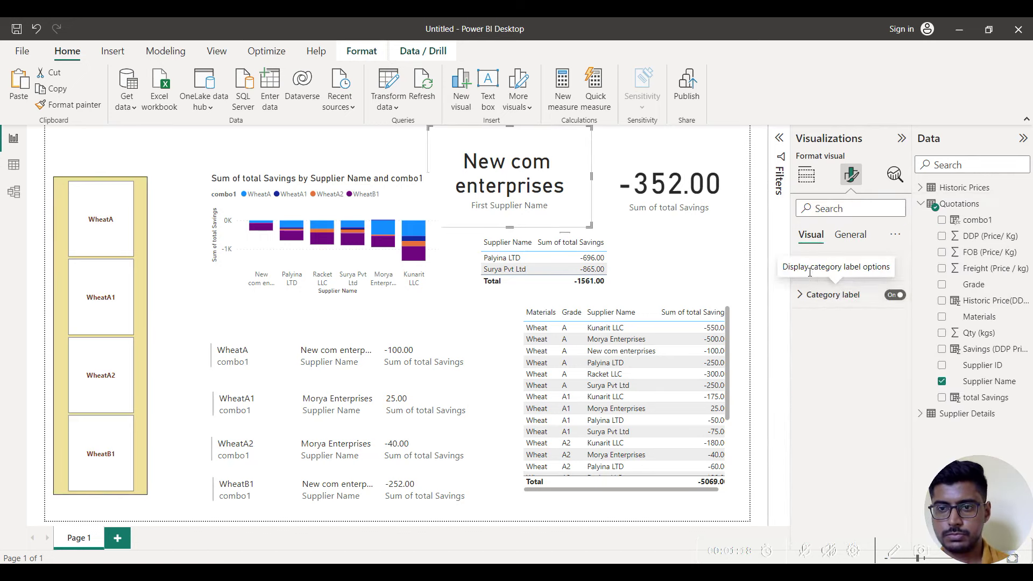
pyautogui.click(839, 267)
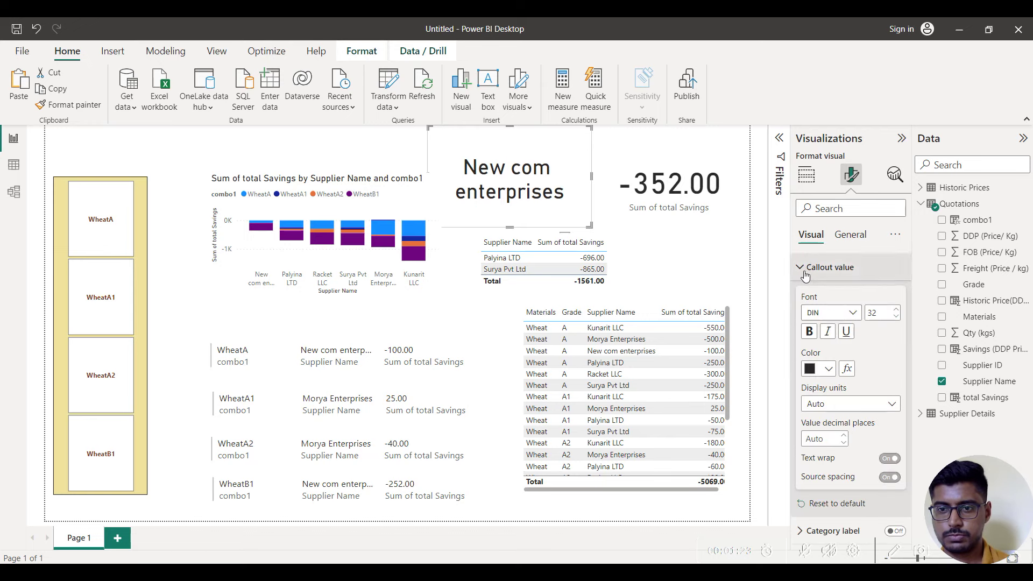
pyautogui.click(809, 332)
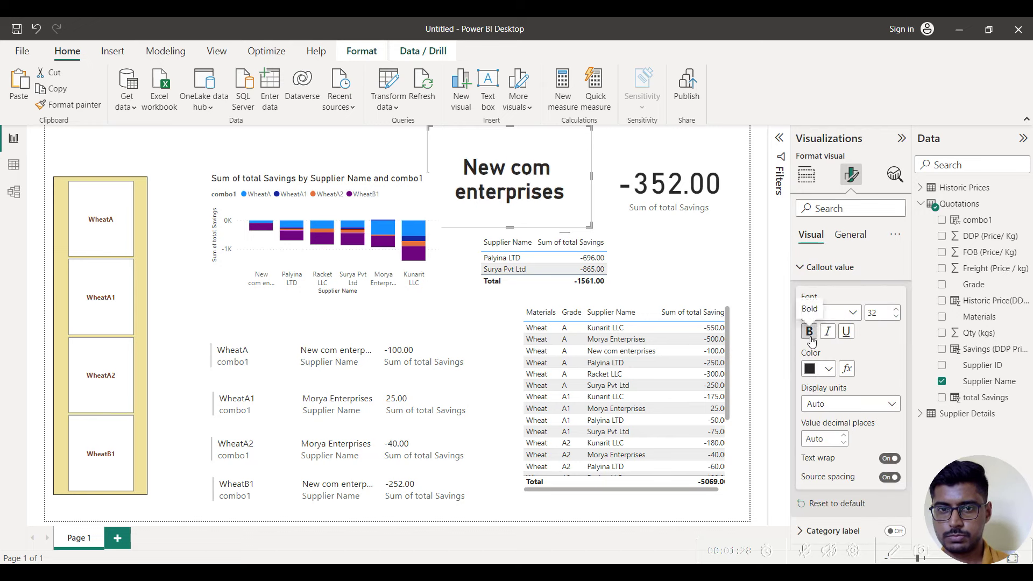
# - Shorten and widen the supplier name card so the name fits on one line, and move it beside the savings card
pyautogui.moveTo(511, 224); pyautogui.dragTo(520, 192)
pyautogui.moveTo(429, 157); pyautogui.dragTo(352, 157)
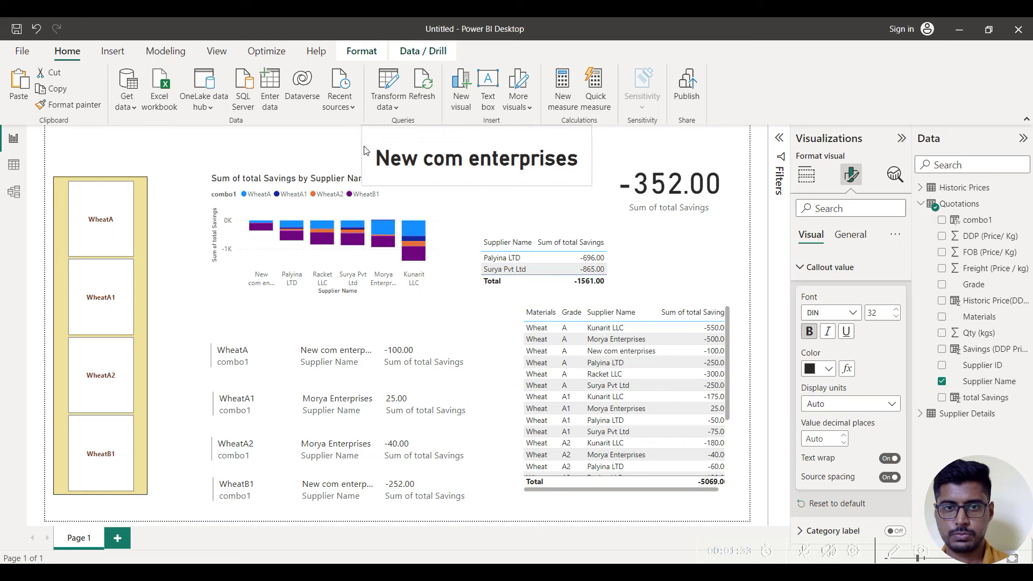
pyautogui.moveTo(422, 145); pyautogui.dragTo(450, 150)
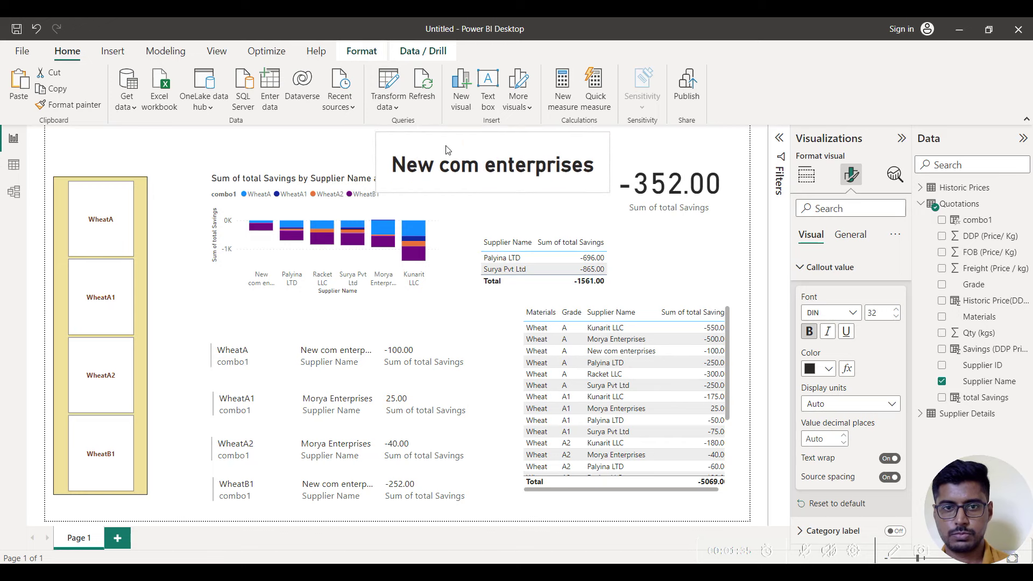
# - Set the total savings card's callout value font size to 32 and turn off its category label
pyautogui.click(717, 199)
pyautogui.write('32')
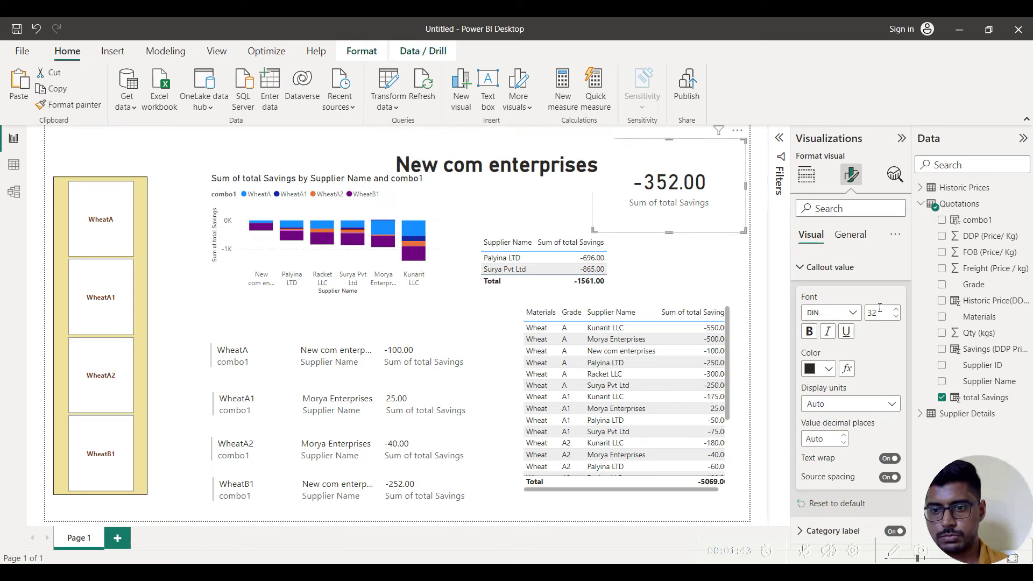
pyautogui.click(800, 267)
pyautogui.click(895, 294)
# - Shrink the total savings card around its value and align it level with the supplier name card
pyautogui.moveTo(667, 232); pyautogui.dragTo(667, 188)
pyautogui.moveTo(593, 165); pyautogui.dragTo(635, 163)
pyautogui.click(550, 168)
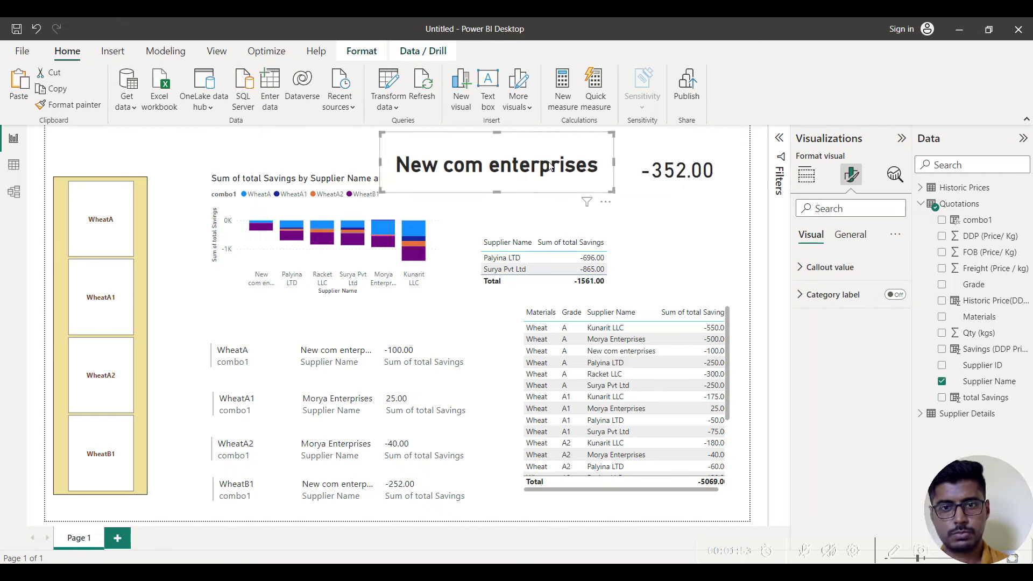
pyautogui.click(673, 156)
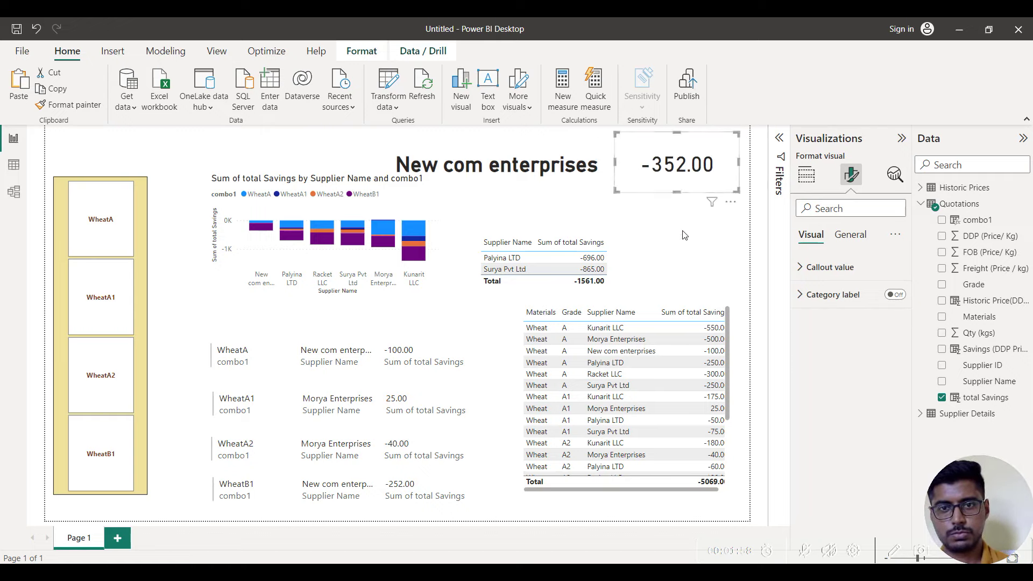
# - Give the supplier and total savings cards the recent light yellow background, and narrow the savings card to leave a gap between them
pyautogui.click(805, 175)
pyautogui.click(544, 183)
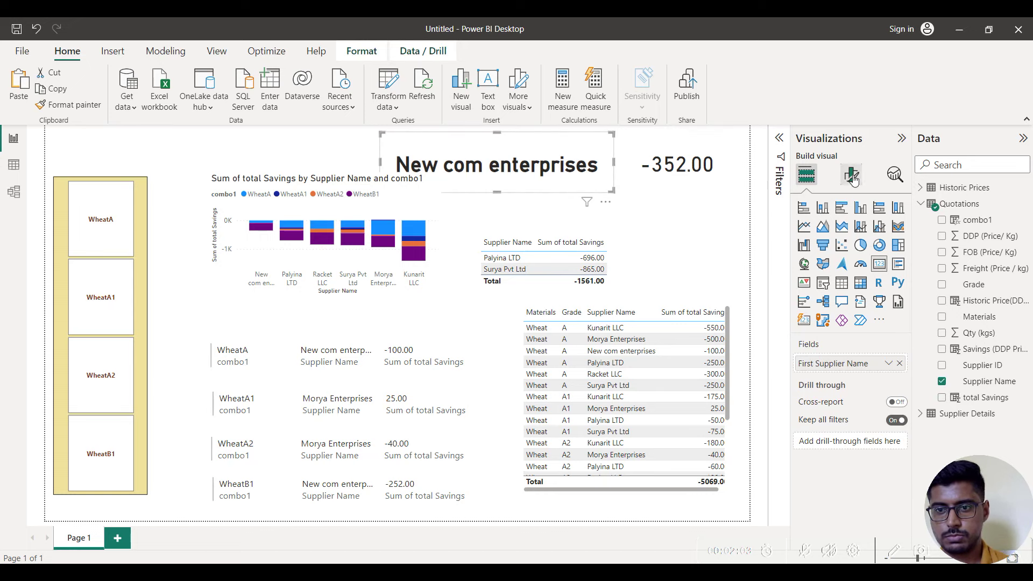
pyautogui.click(845, 179)
pyautogui.click(849, 235)
pyautogui.click(818, 321)
pyautogui.click(818, 388)
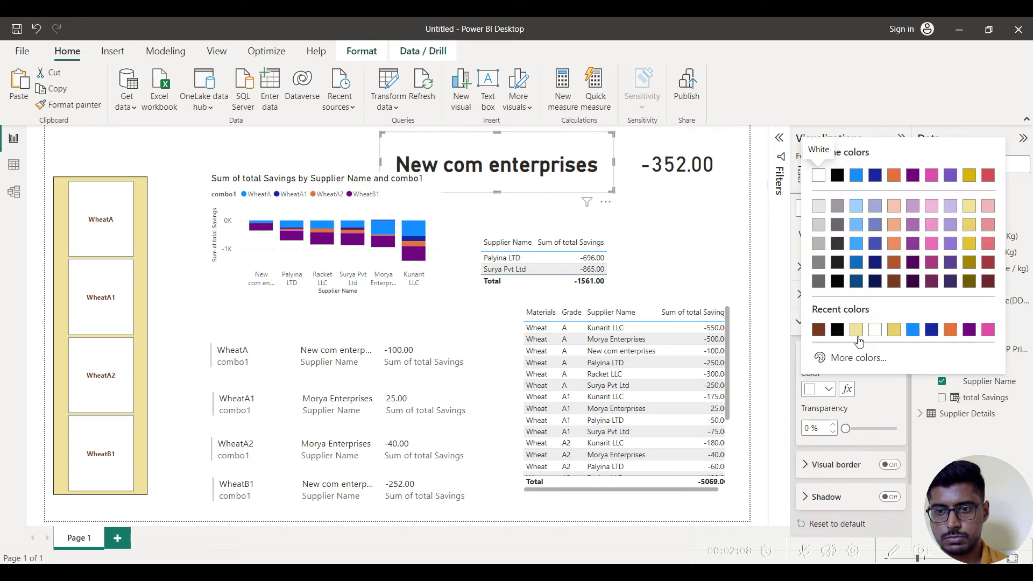
pyautogui.click(855, 329)
pyautogui.click(648, 178)
pyautogui.click(817, 388)
pyautogui.click(811, 330)
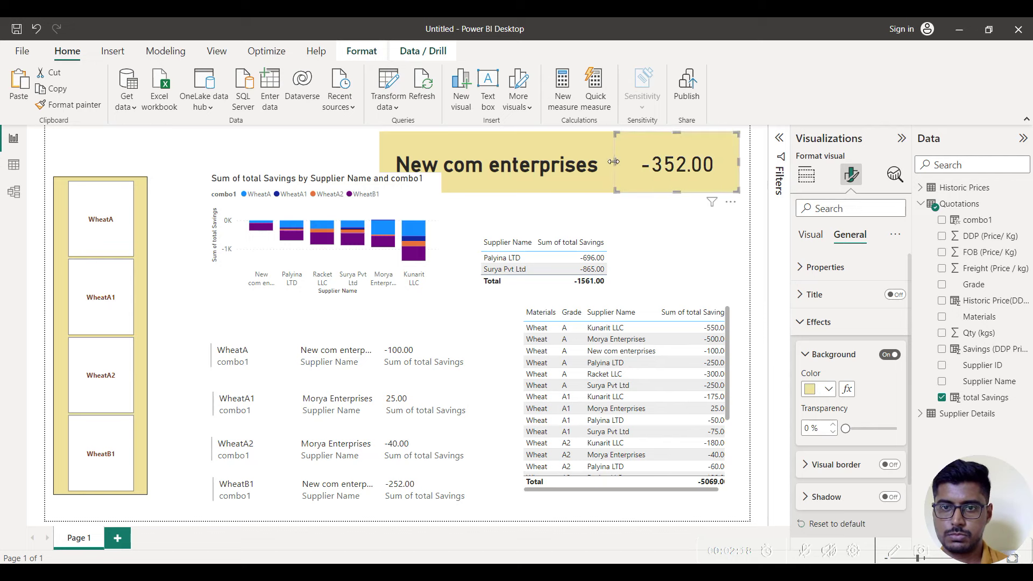
pyautogui.moveTo(613, 162); pyautogui.dragTo(625, 161)
# - Turn on a visual border for the supplier name card and color it dark orange
pyautogui.click(586, 153)
pyautogui.click(885, 466)
pyautogui.click(817, 469)
pyautogui.scroll(-2, 850, 457)
pyautogui.click(828, 413)
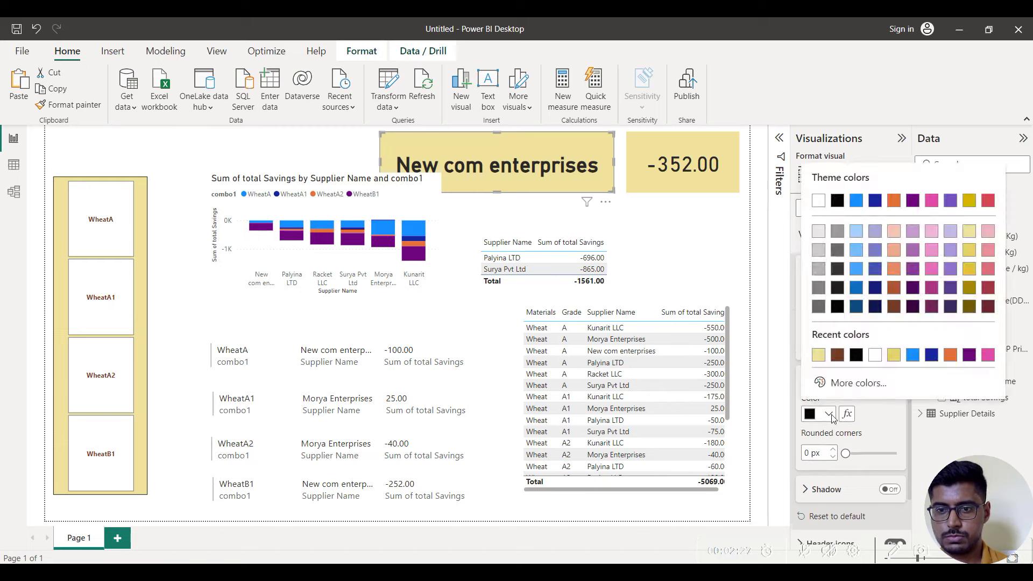
pyautogui.click(891, 297)
# - Turn on a visual border for the total savings card in the same dark orange
pyautogui.click(851, 174)
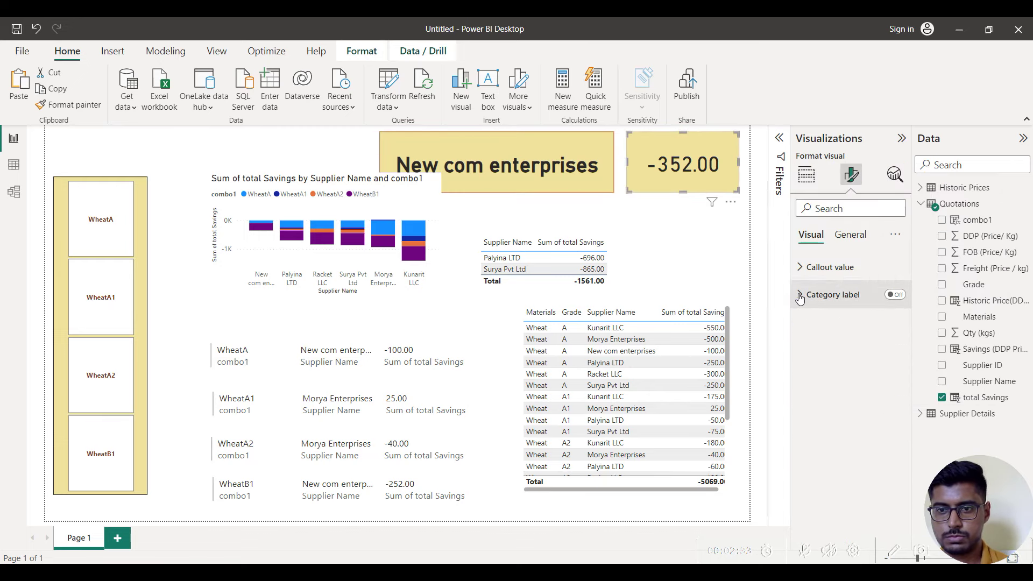
pyautogui.click(800, 268)
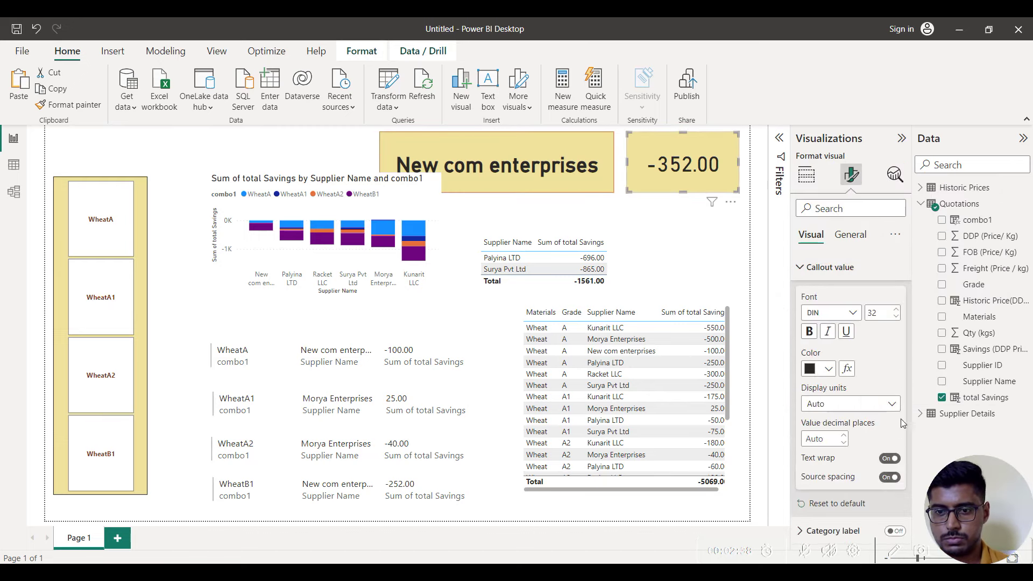
pyautogui.click(850, 234)
pyautogui.click(817, 321)
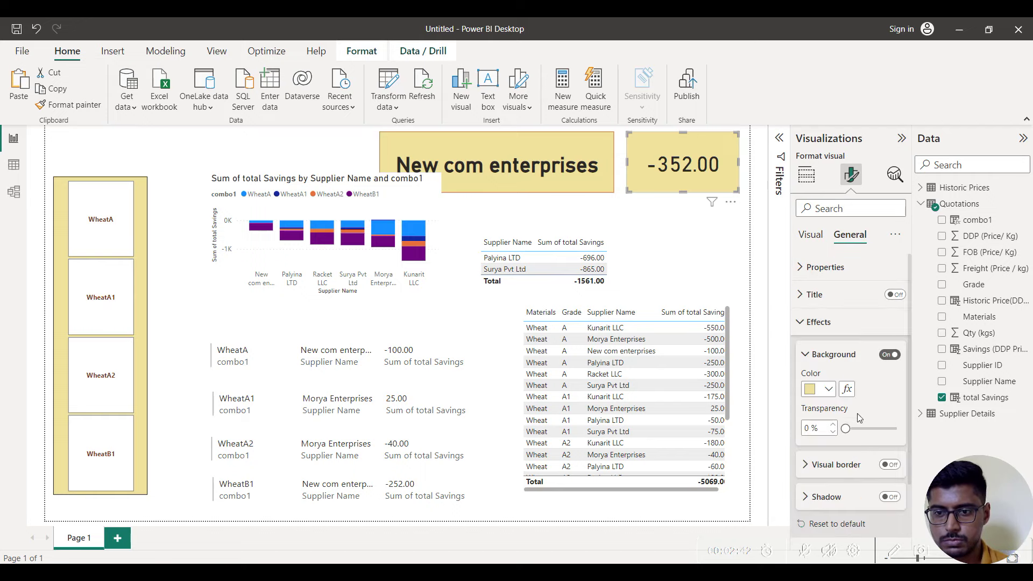
pyautogui.click(888, 464)
pyautogui.click(818, 501)
pyautogui.click(820, 437)
pyautogui.click(700, 237)
# - Make the total savings card's callout value bold
pyautogui.click(699, 172)
pyautogui.click(851, 174)
pyautogui.click(799, 296)
pyautogui.click(799, 295)
pyautogui.click(799, 267)
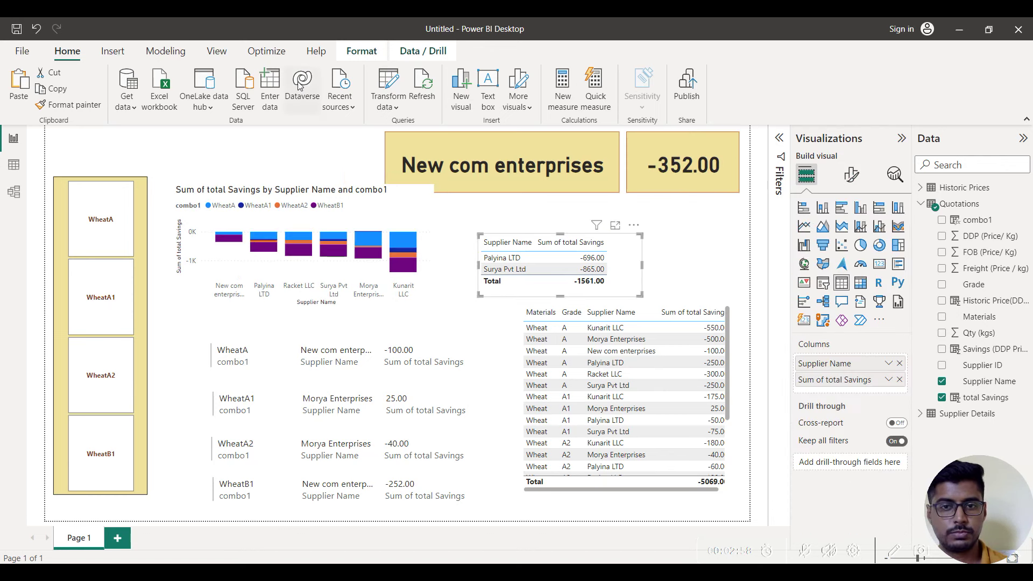
# - Insert a rectangle shape and place it directly above the combo1 slicer
pyautogui.click(112, 51)
pyautogui.click(465, 89)
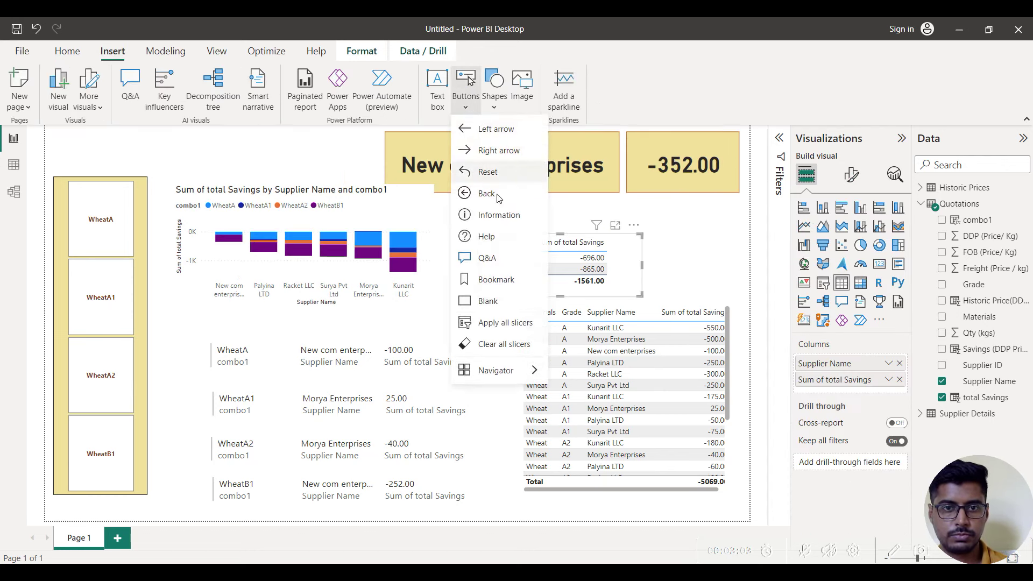
pyautogui.click(494, 88)
pyautogui.click(496, 151)
pyautogui.moveTo(687, 271); pyautogui.dragTo(83, 155)
# - Lower the slicer's upper edge and enlarge the blue rectangle to the height of the cards and about twice its width
pyautogui.click(114, 185)
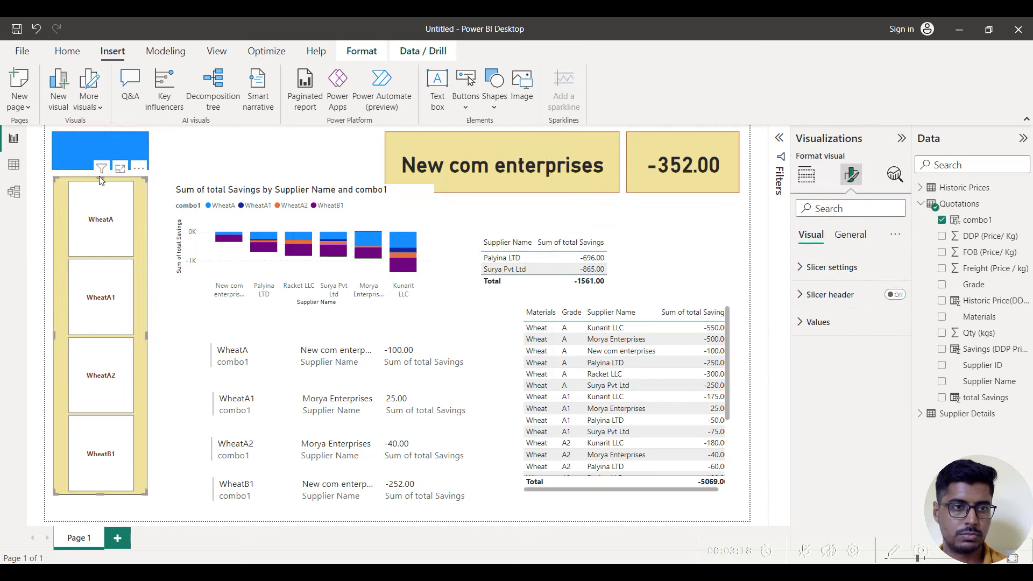
pyautogui.click(152, 180)
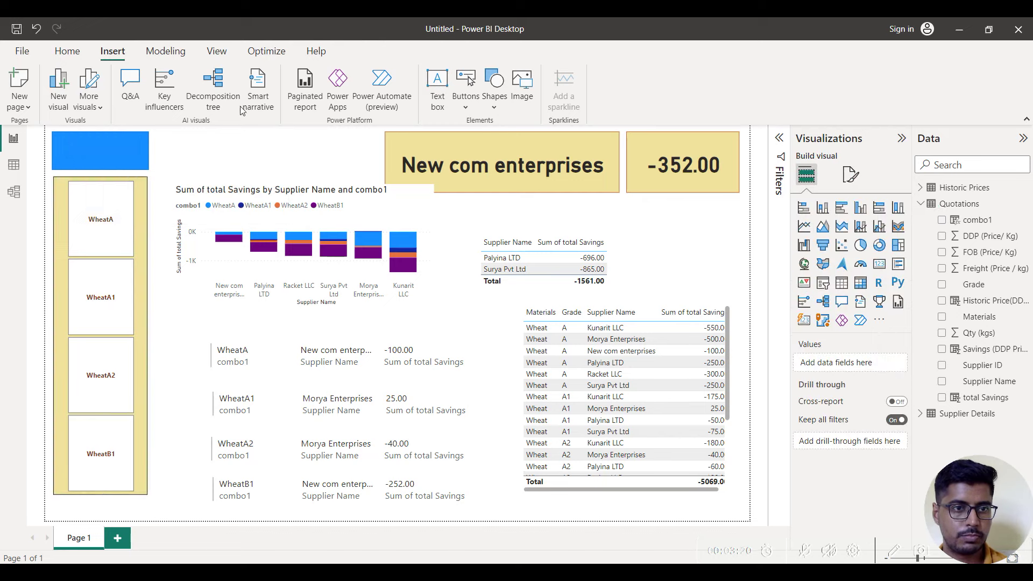
pyautogui.click(142, 186)
pyautogui.moveTo(100, 178)
pyautogui.mouseDown()
pyautogui.moveTo(101, 203)
pyautogui.moveTo(100, 192)
pyautogui.mouseUp()
pyautogui.click(99, 161)
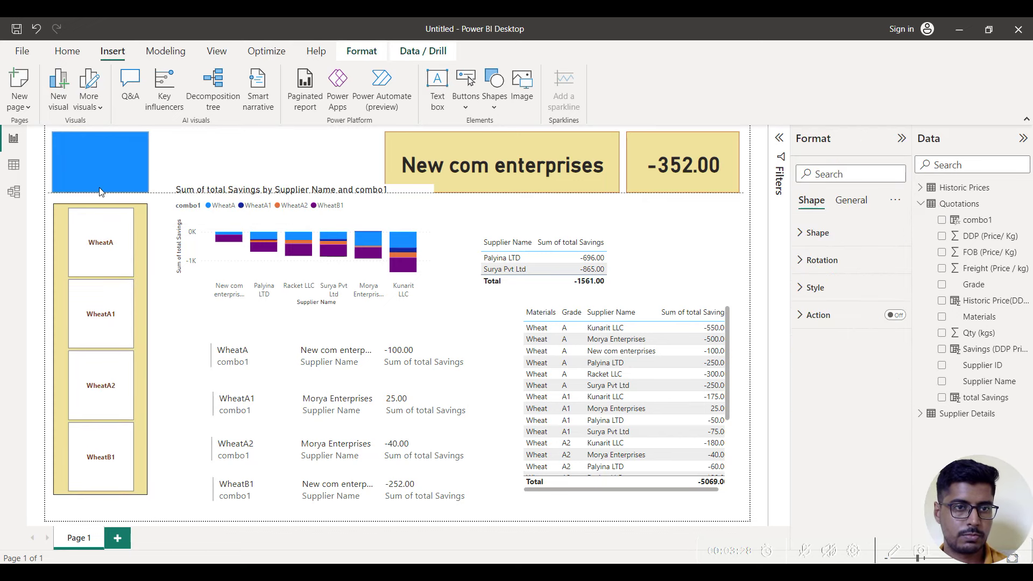
pyautogui.moveTo(148, 161); pyautogui.dragTo(248, 167)
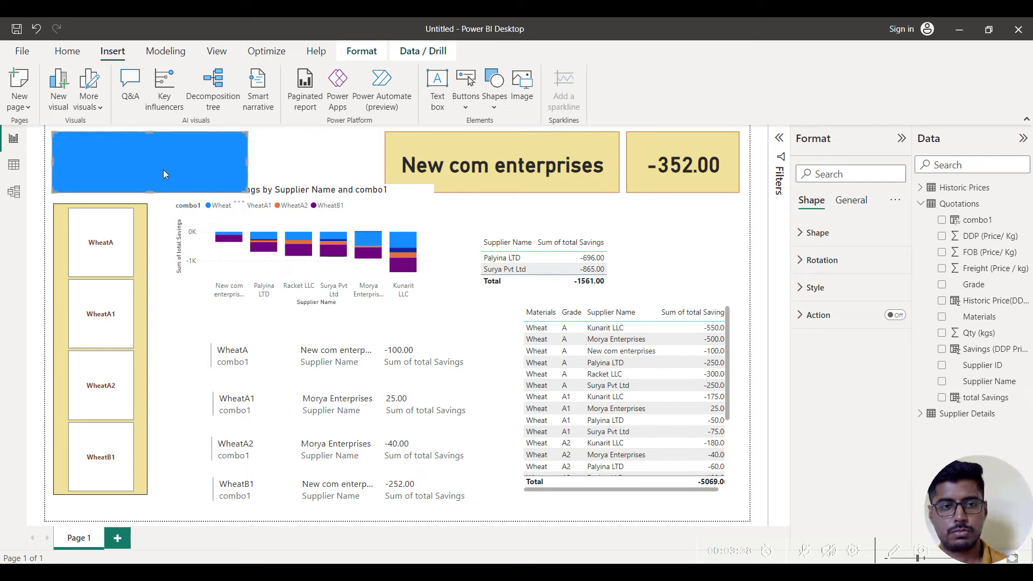
# - Change the rectangle's fill color to gray
pyautogui.click(801, 291)
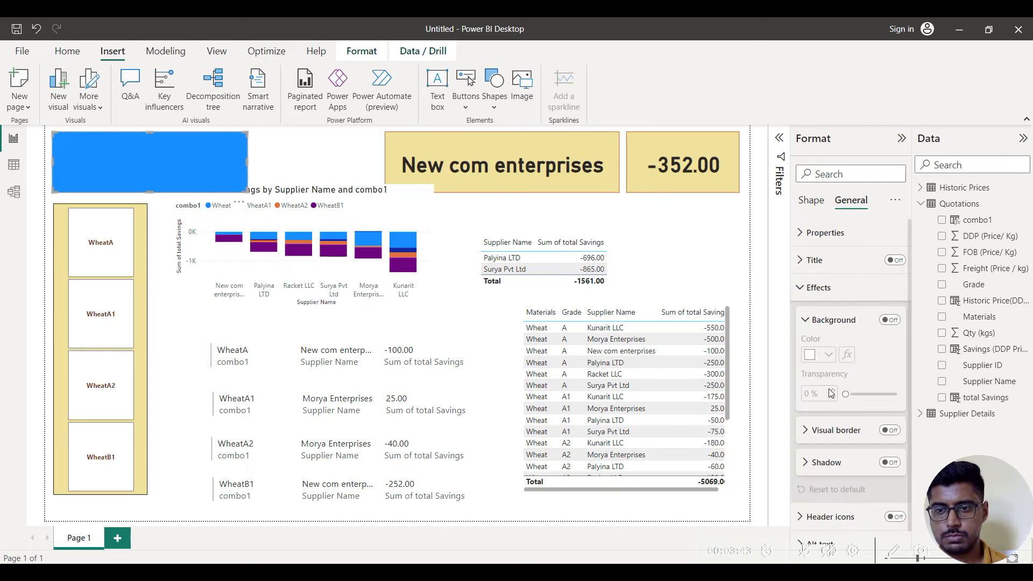
pyautogui.click(801, 290)
pyautogui.click(811, 200)
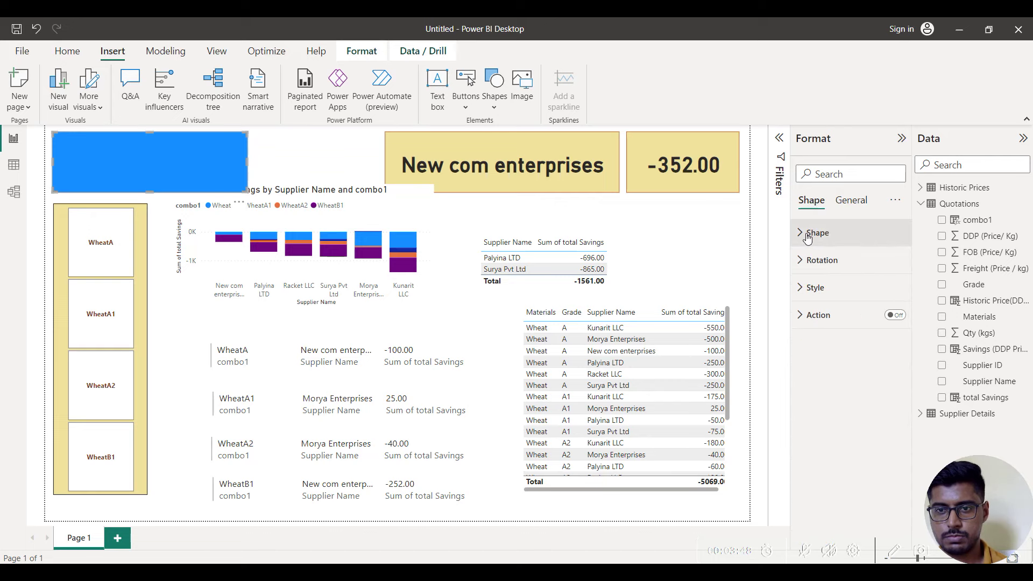
pyautogui.click(802, 290)
pyautogui.click(824, 355)
pyautogui.click(819, 182)
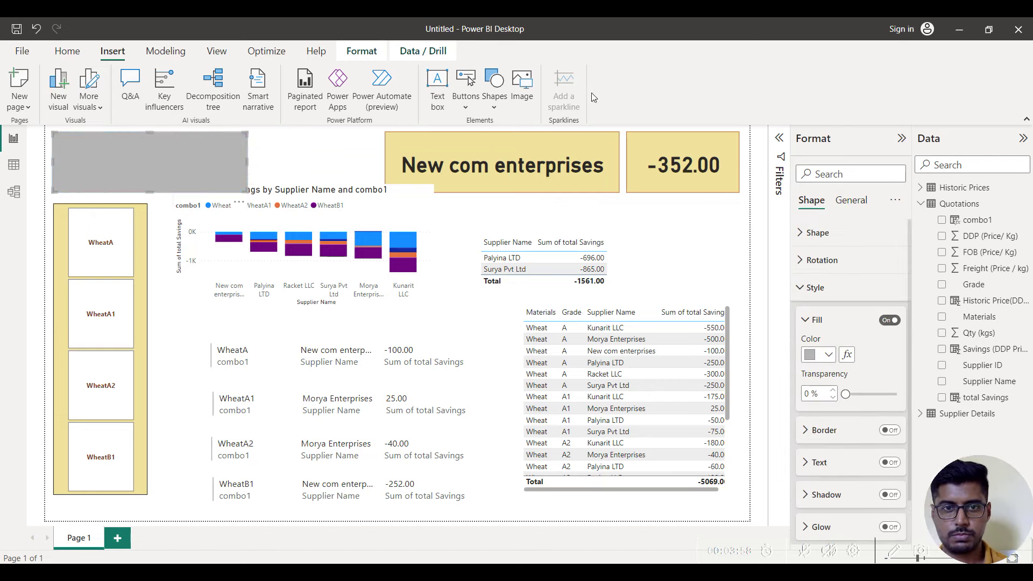
# - Insert a text box containing the title "Savings Dashboard"
pyautogui.click(437, 82)
pyautogui.hotkey('ctrl', 'z')
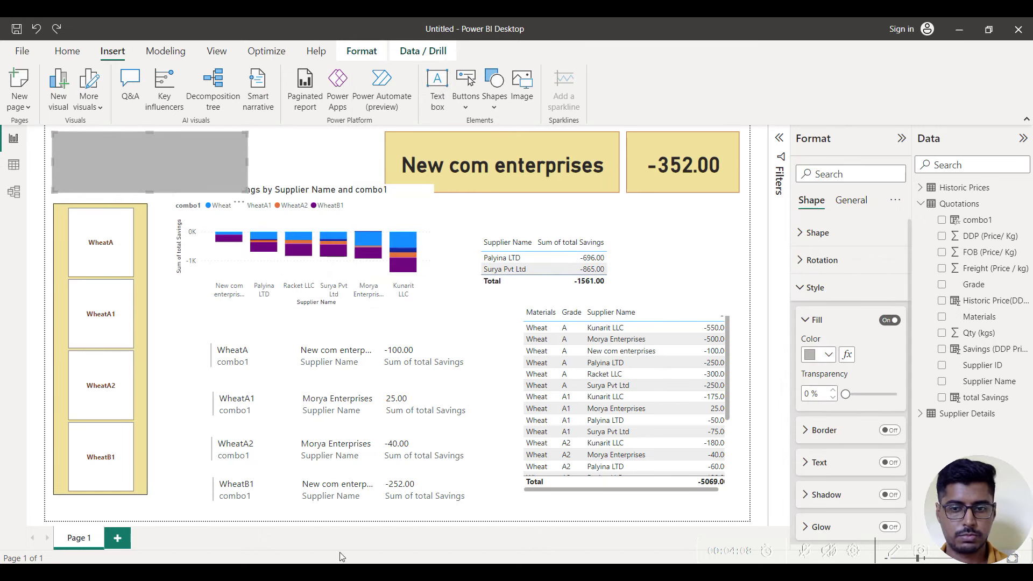
pyautogui.hotkey('ctrl', 'y')
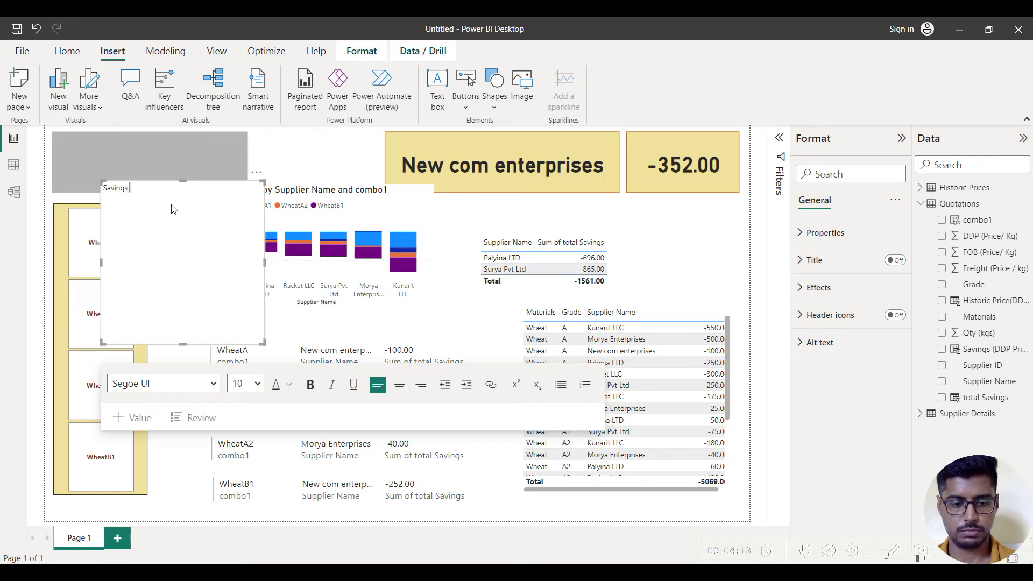
pyautogui.click(289, 384)
pyautogui.click(363, 282)
# - Color the "Savings Dashboard" title text dark blue
pyautogui.moveTo(170, 186); pyautogui.dragTo(99, 188)
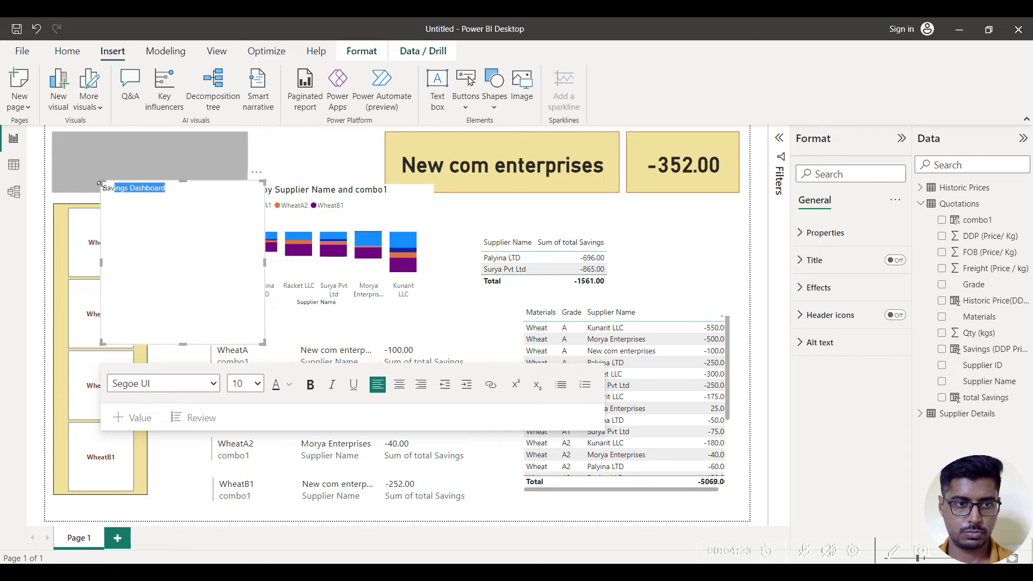
pyautogui.moveTo(108, 190); pyautogui.dragTo(169, 189)
pyautogui.click(289, 384)
pyautogui.click(478, 330)
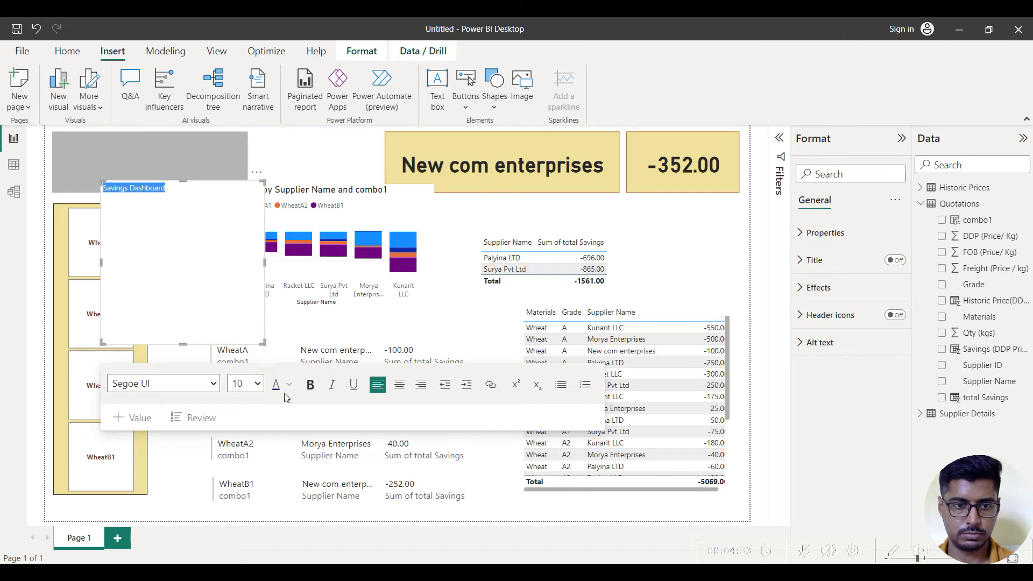
# - Set the title's font size to 32 and widen its text box to fit it on one line
pyautogui.click(257, 384)
pyautogui.click(243, 240)
pyautogui.moveTo(266, 264); pyautogui.dragTo(311, 264)
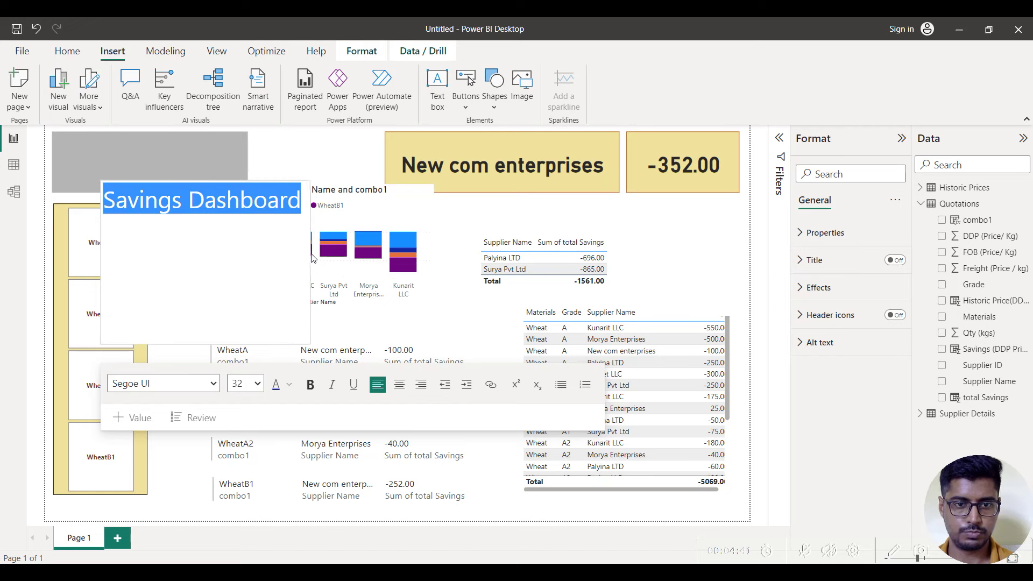
# - Turn off the title text box's background and fit the box over the gray rectangle
pyautogui.click(802, 287)
pyautogui.click(889, 320)
pyautogui.moveTo(208, 180); pyautogui.dragTo(203, 130)
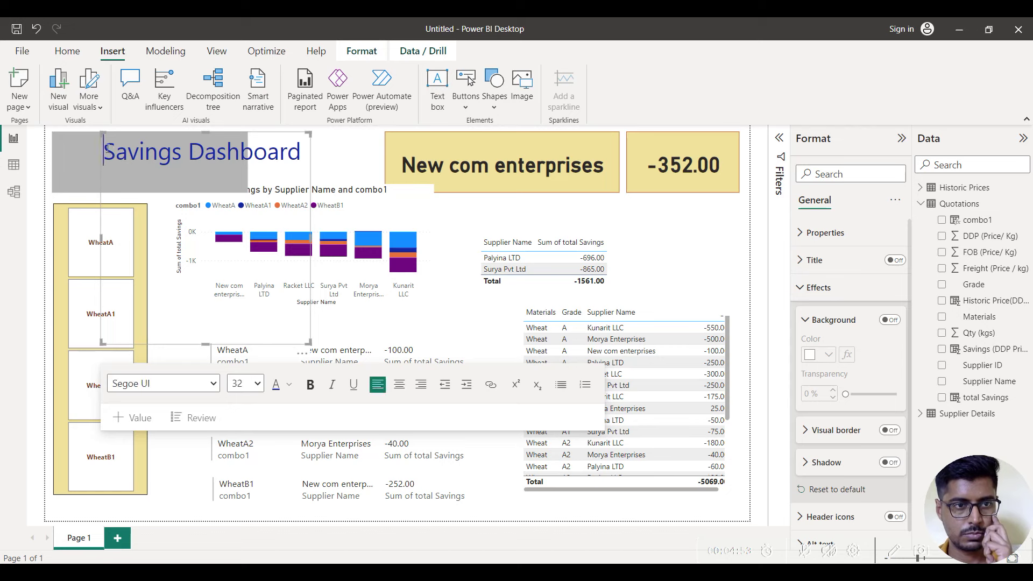
pyautogui.moveTo(204, 344); pyautogui.dragTo(205, 182)
pyautogui.moveTo(99, 157); pyautogui.dragTo(258, 152)
# - Reduce the "Savings Dashboard" title's font size to 28
pyautogui.click(207, 223)
pyautogui.click(201, 371)
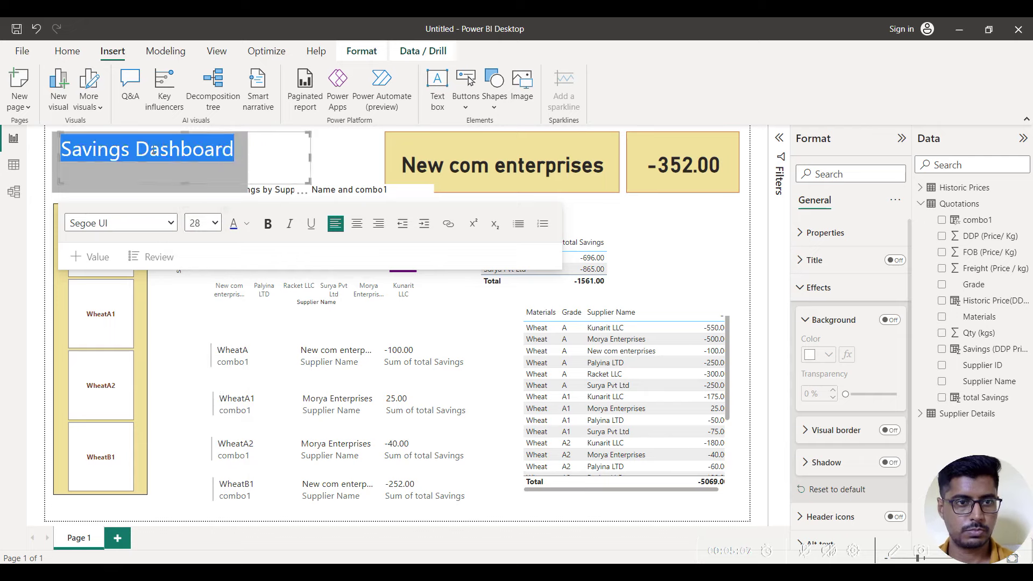
pyautogui.click(63, 146)
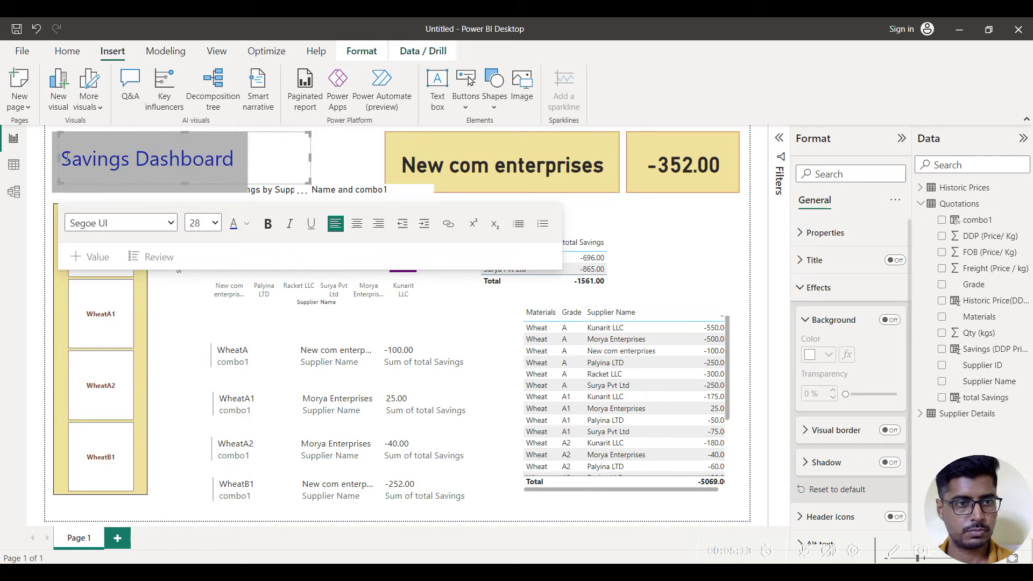
# - Make the "Savings Dashboard" title text bold and recolor it a darker navy blue
pyautogui.moveTo(65, 157); pyautogui.dragTo(234, 159)
pyautogui.click(267, 223)
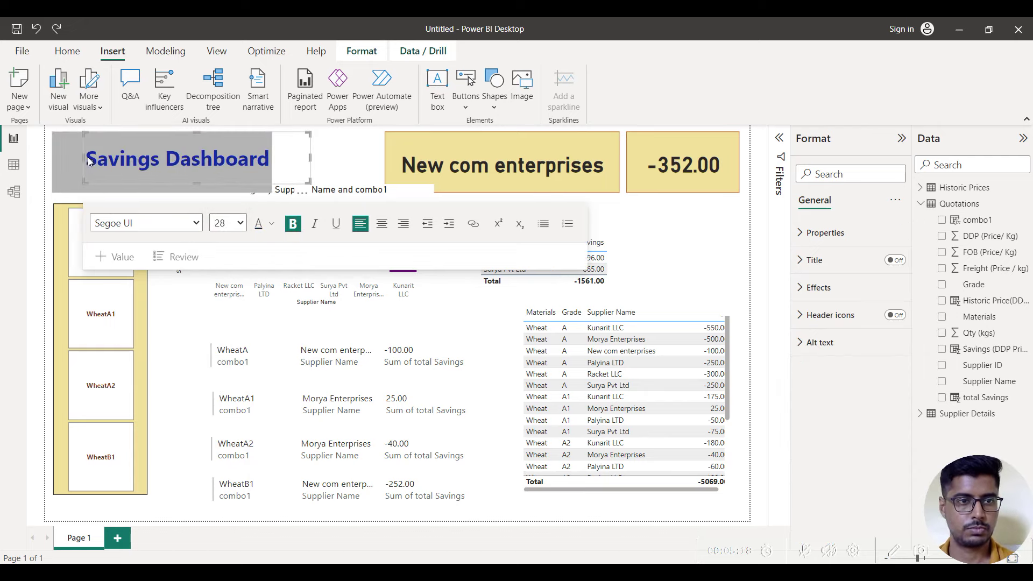
pyautogui.moveTo(91, 159); pyautogui.dragTo(269, 159)
pyautogui.click(272, 223)
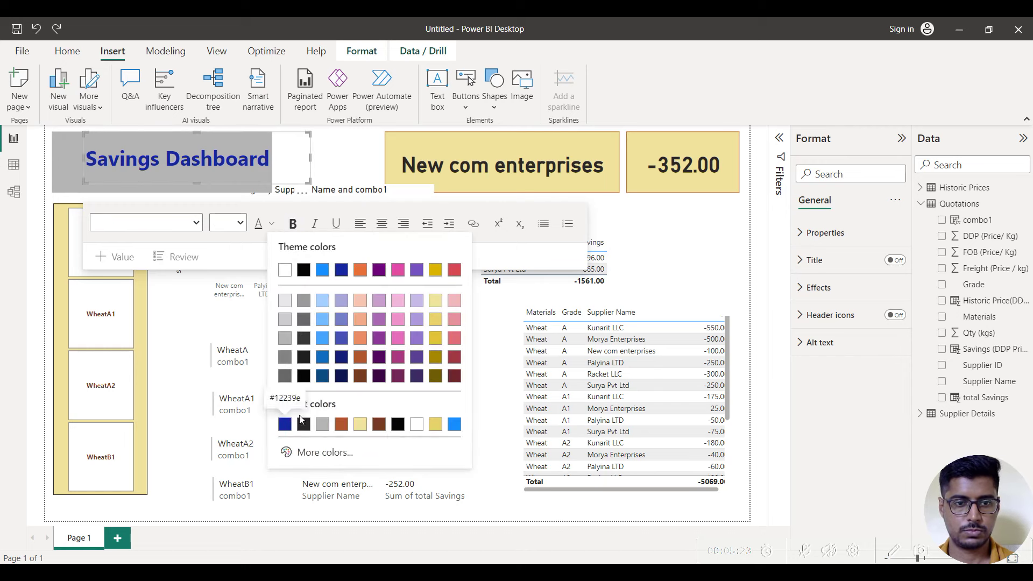
pyautogui.click(283, 333)
# - Insert the wallet icon image and place it at small size on the gray banner just before the "Savings Dashboard" title
pyautogui.click(521, 85)
pyautogui.click(207, 143)
pyautogui.click(438, 386)
pyautogui.moveTo(264, 342); pyautogui.dragTo(68, 150)
pyautogui.click(125, 173)
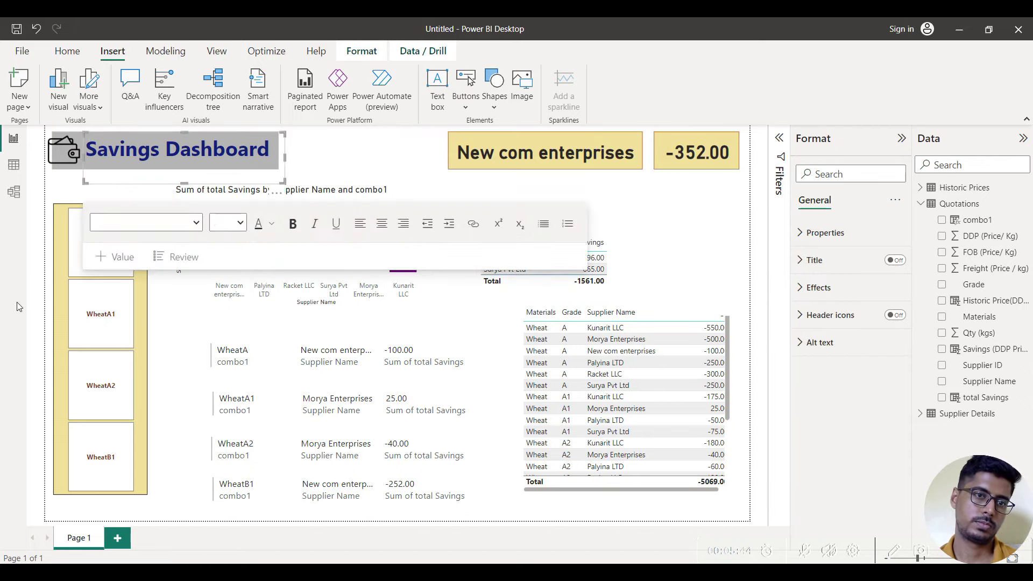
pyautogui.click(902, 138)
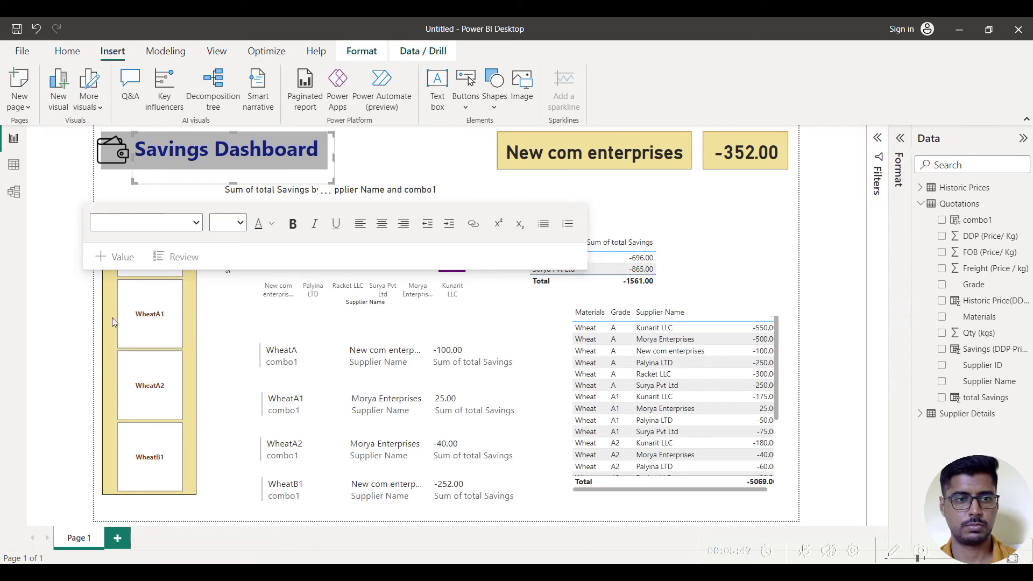
pyautogui.click(106, 185)
pyautogui.click(113, 153)
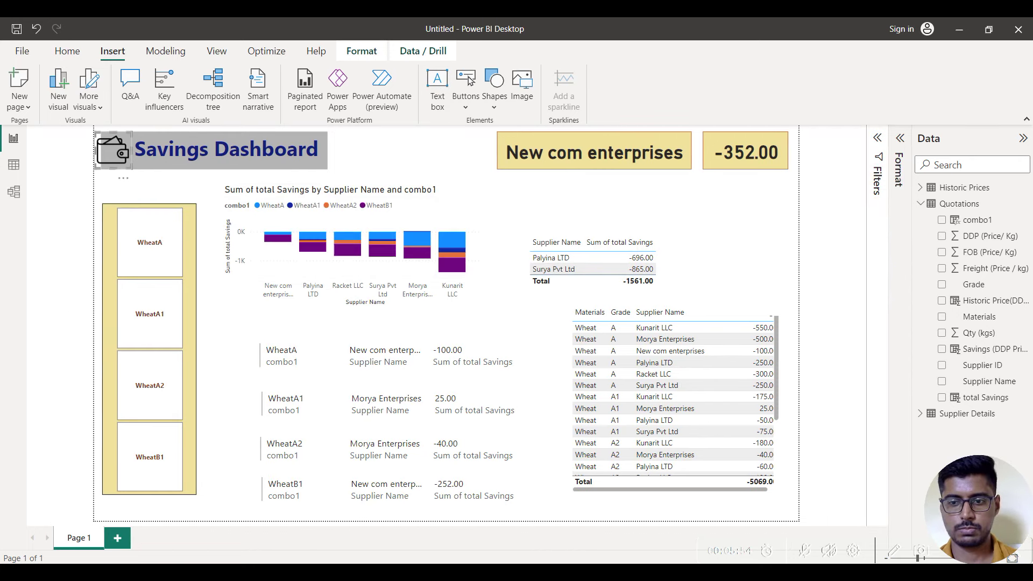
# - Insert a rectangle shape and fit it into the gap between the title banner and the "New com enterprises" card
pyautogui.click(550, 180)
pyautogui.click(493, 108)
pyautogui.click(491, 133)
pyautogui.moveTo(259, 197); pyautogui.dragTo(435, 149)
pyautogui.moveTo(426, 298); pyautogui.dragTo(428, 175)
pyautogui.click(327, 157)
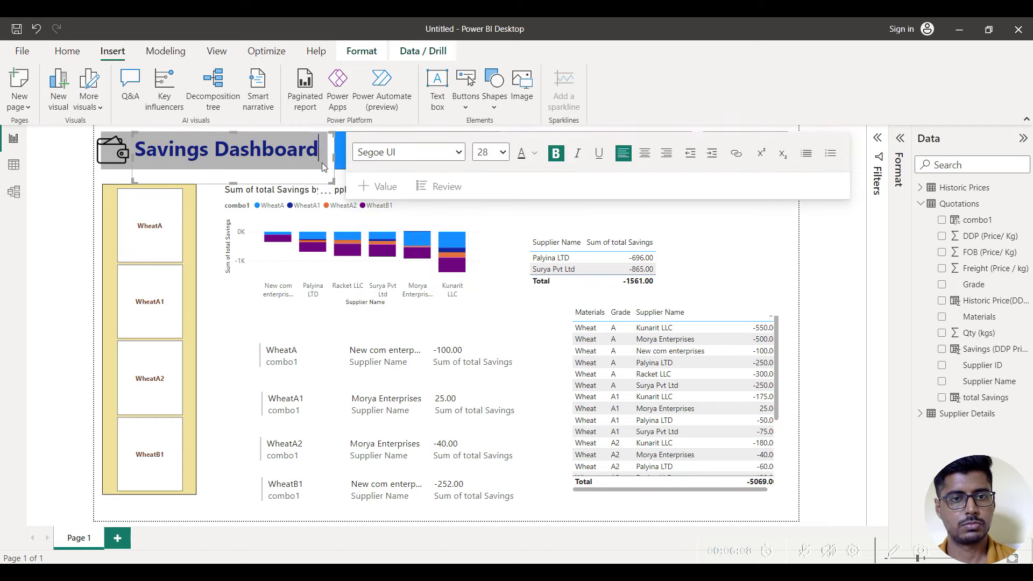
# - Fill the new rectangle beside the title banner with dark blue
pyautogui.click(498, 241)
pyautogui.click(459, 149)
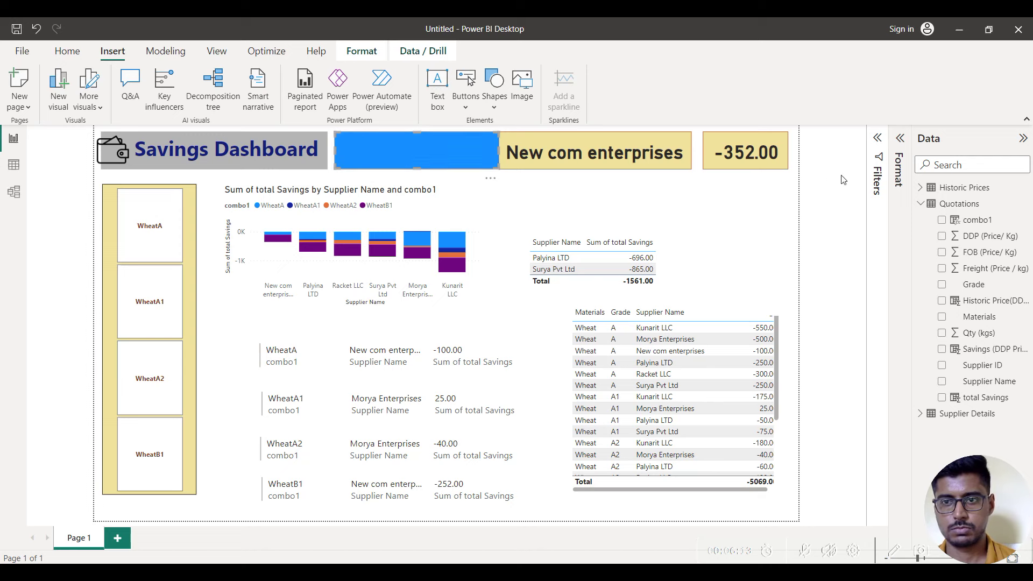
pyautogui.click(900, 139)
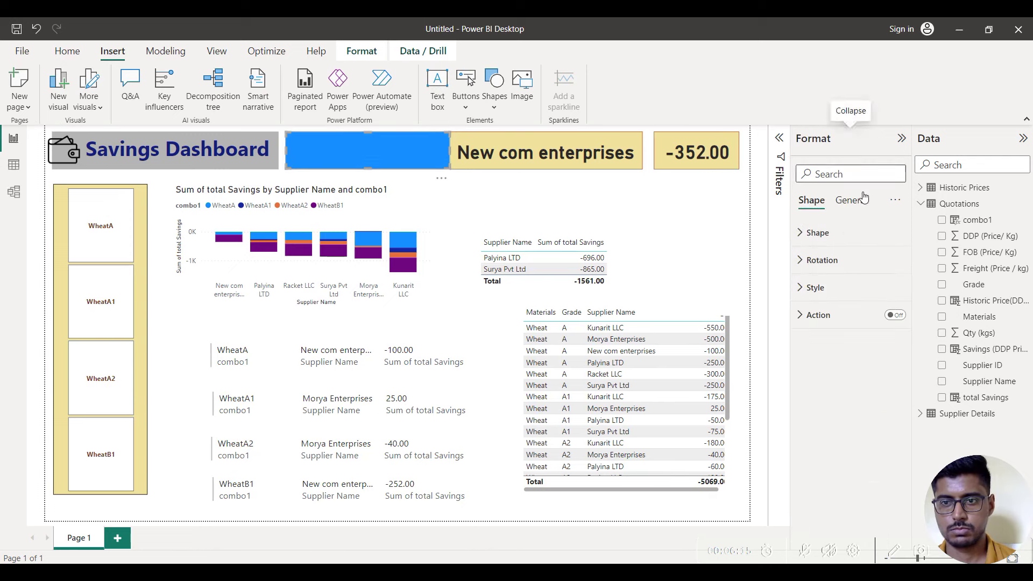
pyautogui.click(814, 288)
pyautogui.click(828, 354)
pyautogui.click(818, 295)
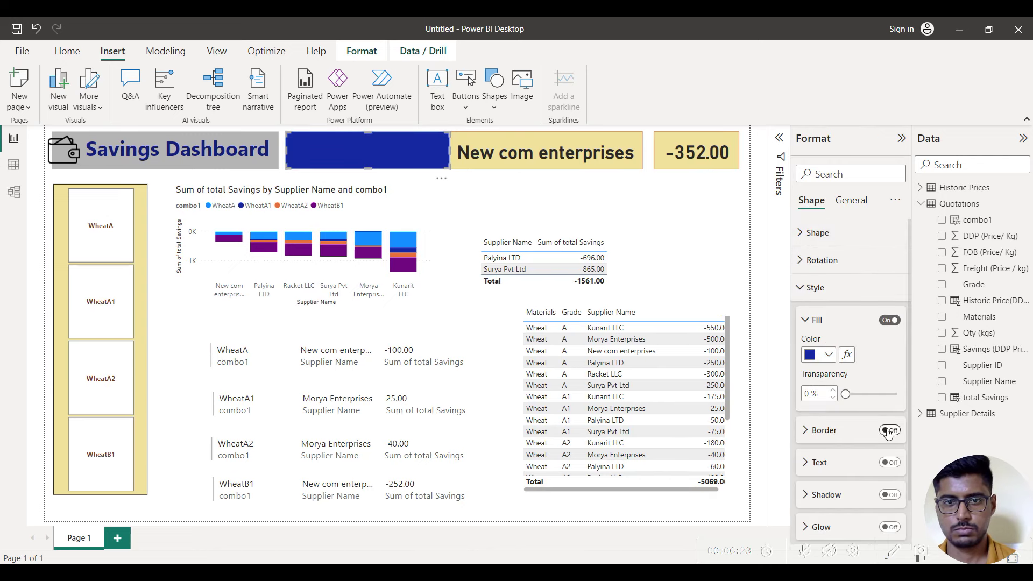
# - Add a text box reading "BEST SUPPLIER- SAVINGS" and fit it over the dark blue rectangle
pyautogui.click(437, 86)
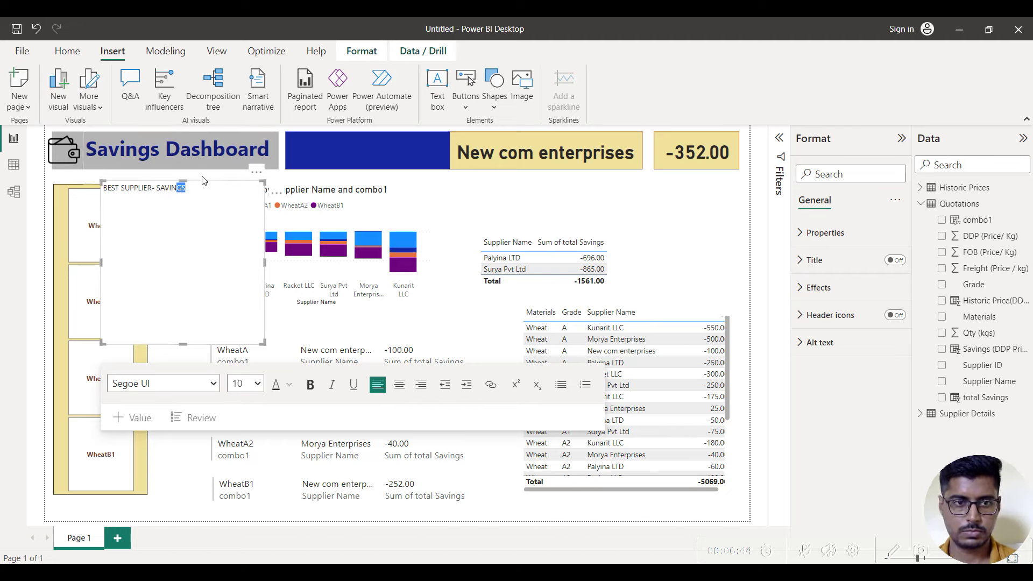
pyautogui.moveTo(109, 184); pyautogui.dragTo(291, 133)
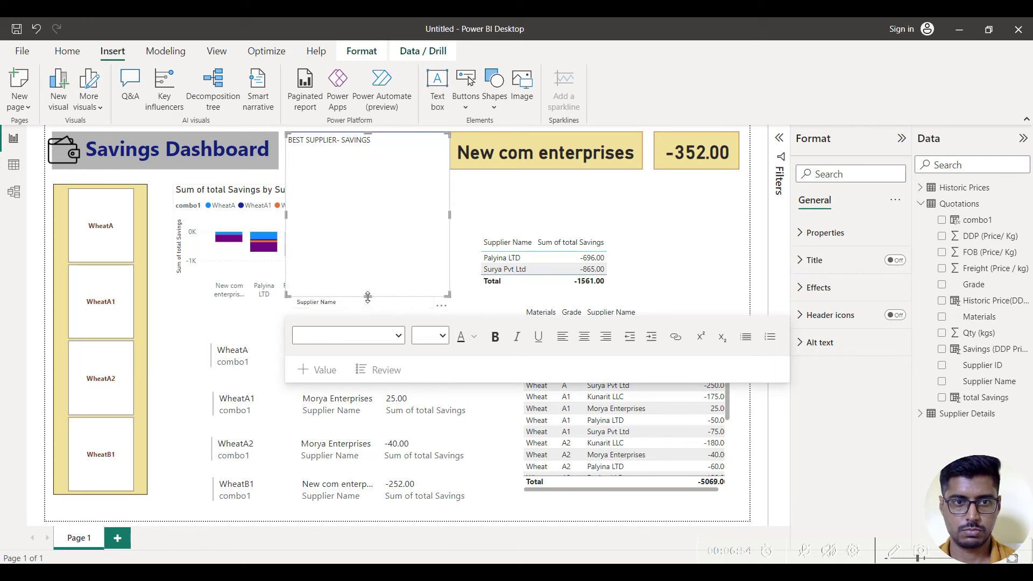
pyautogui.moveTo(367, 296); pyautogui.dragTo(367, 169)
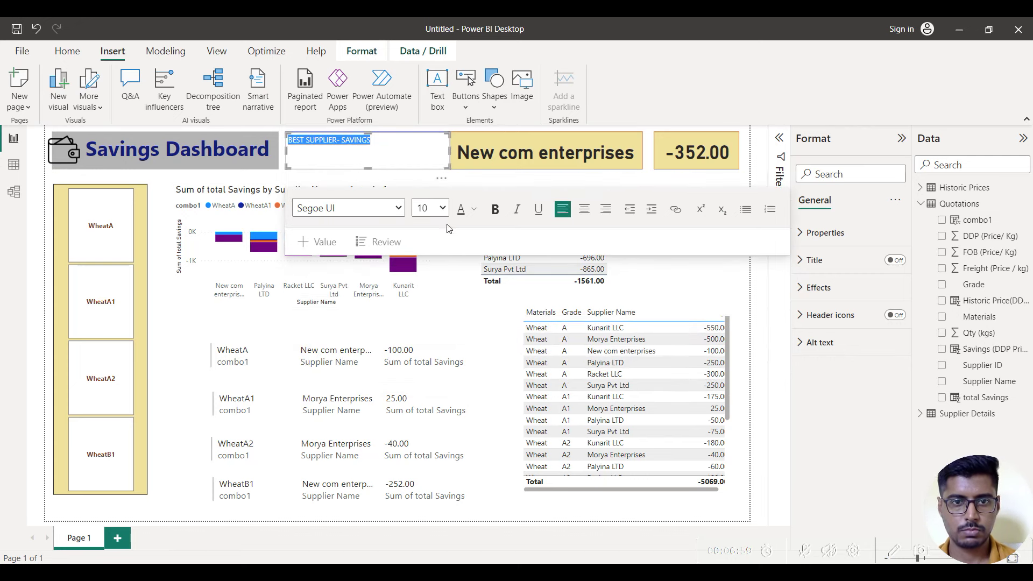
# - Color the "BEST SUPPLIER- SAVINGS" text white and turn off its text box's background
pyautogui.click(473, 209)
pyautogui.click(487, 247)
pyautogui.click(496, 213)
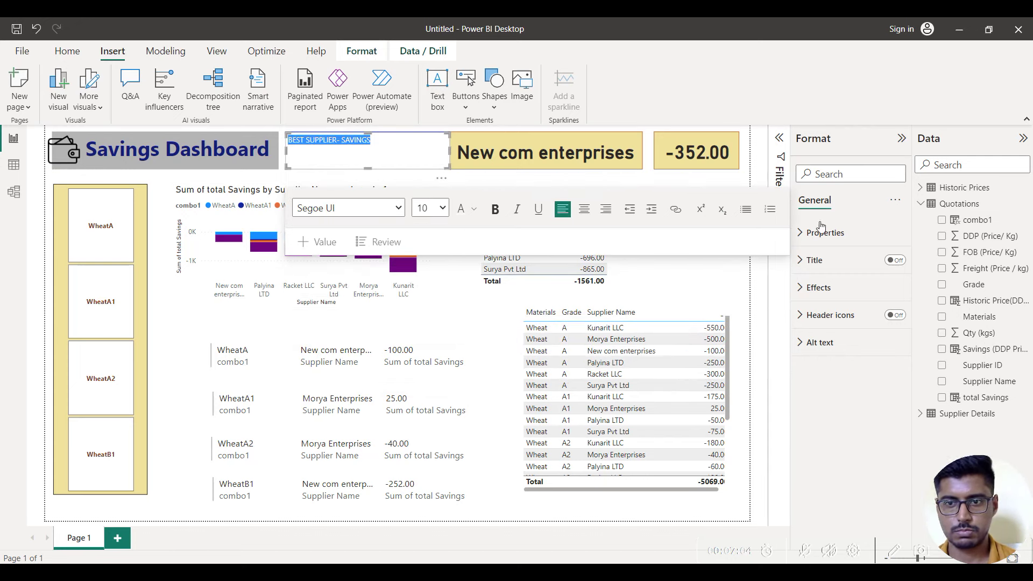
pyautogui.click(799, 294)
pyautogui.click(829, 357)
pyautogui.click(890, 322)
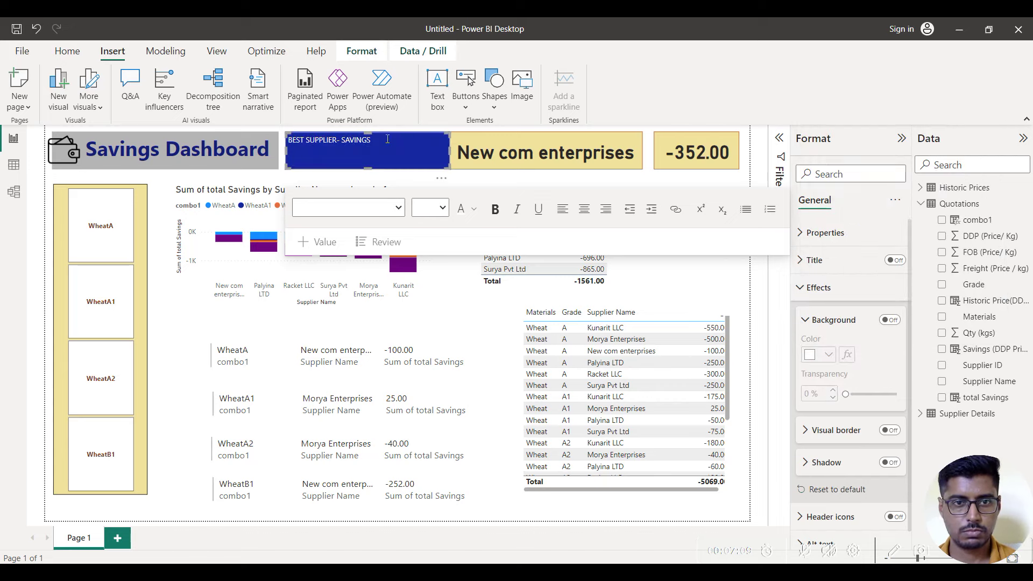
# - Make the "BEST SUPPLIER- SAVINGS" text bold at font size 16 and center it within the blue rectangle
pyautogui.click(431, 215)
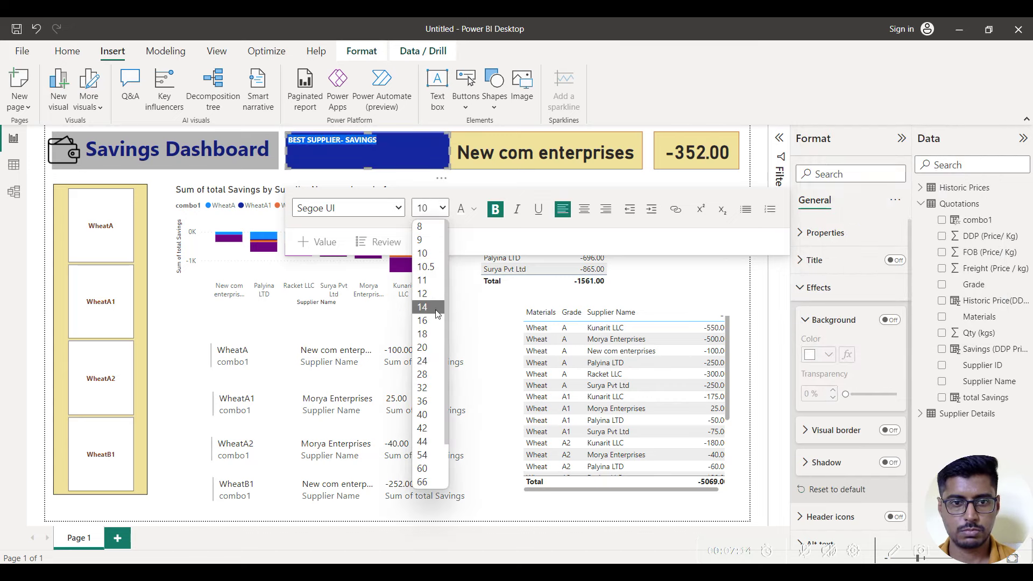
pyautogui.click(431, 361)
pyautogui.click(431, 209)
pyautogui.click(425, 334)
pyautogui.click(430, 208)
pyautogui.click(434, 308)
pyautogui.click(431, 208)
pyautogui.click(425, 320)
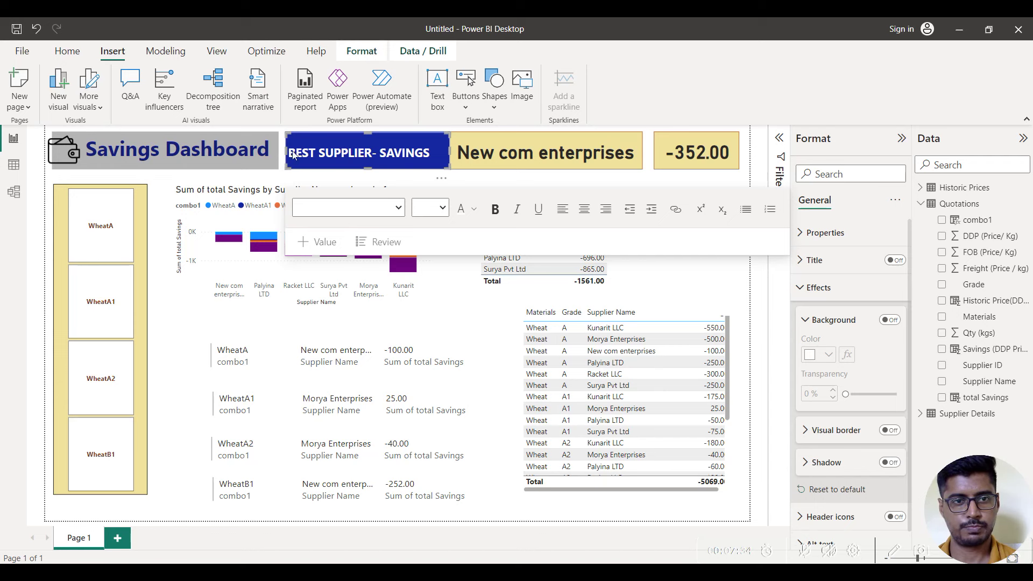
pyautogui.click(350, 152)
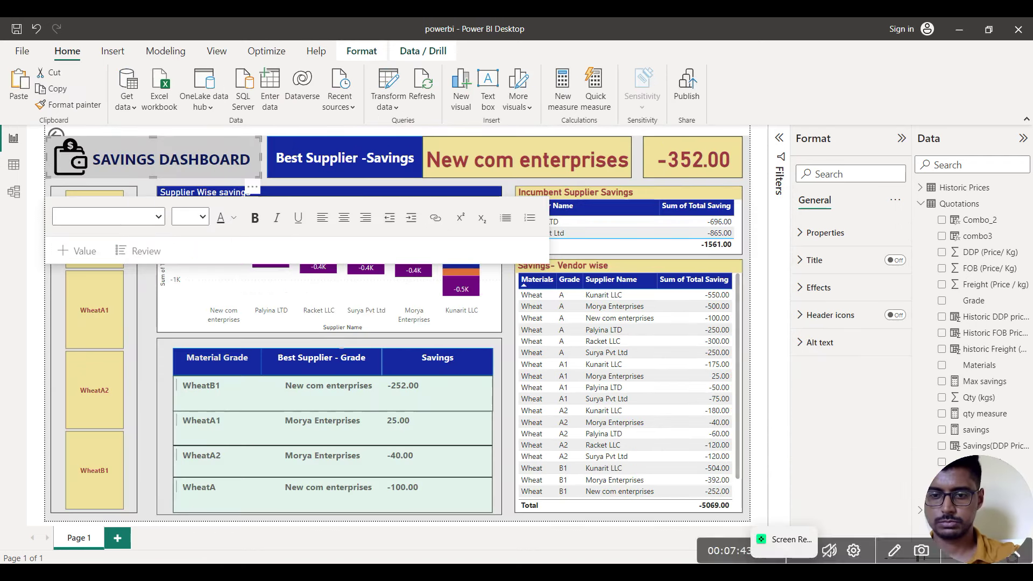
# - Format the column headers of the two-supplier savings table with white text on a dark blue background
pyautogui.click(791, 537)
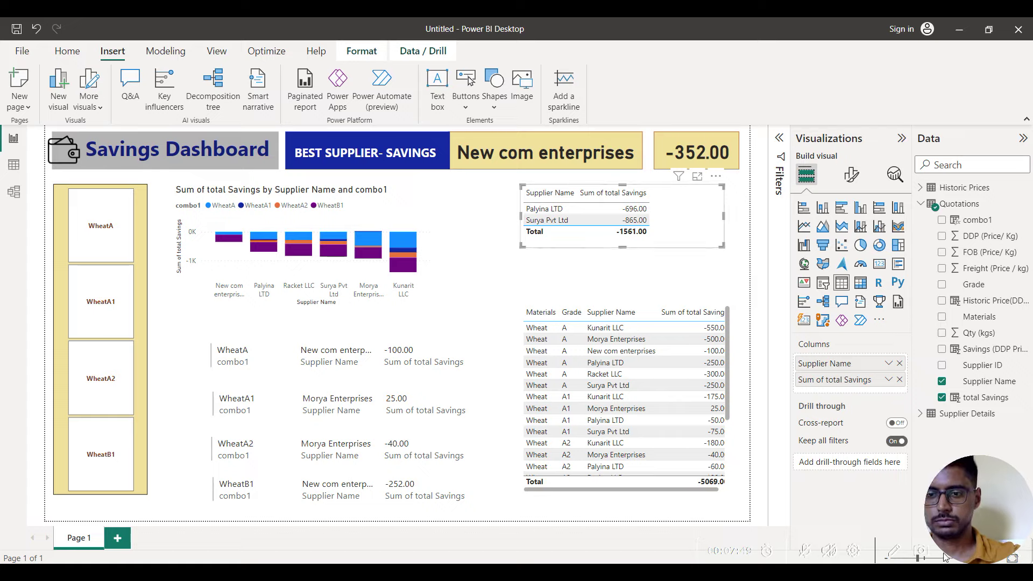
pyautogui.click(849, 177)
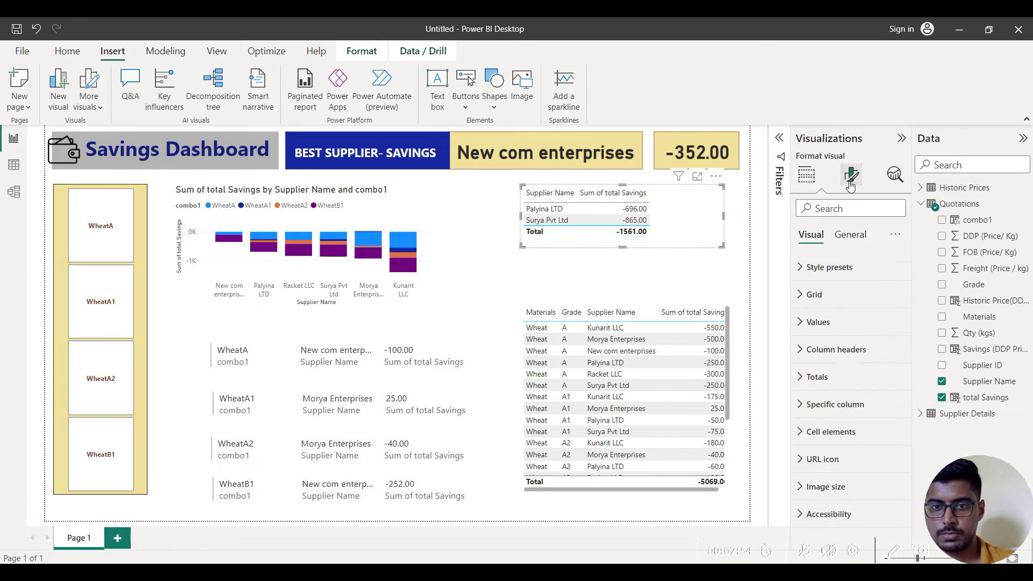
pyautogui.click(804, 356)
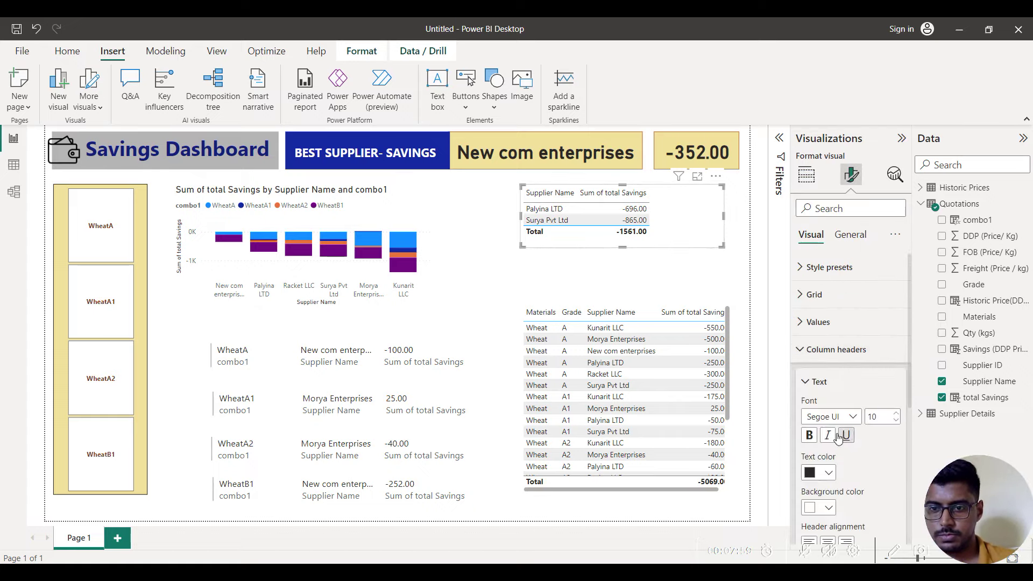
pyautogui.click(824, 472)
pyautogui.click(815, 256)
pyautogui.click(829, 508)
pyautogui.click(855, 447)
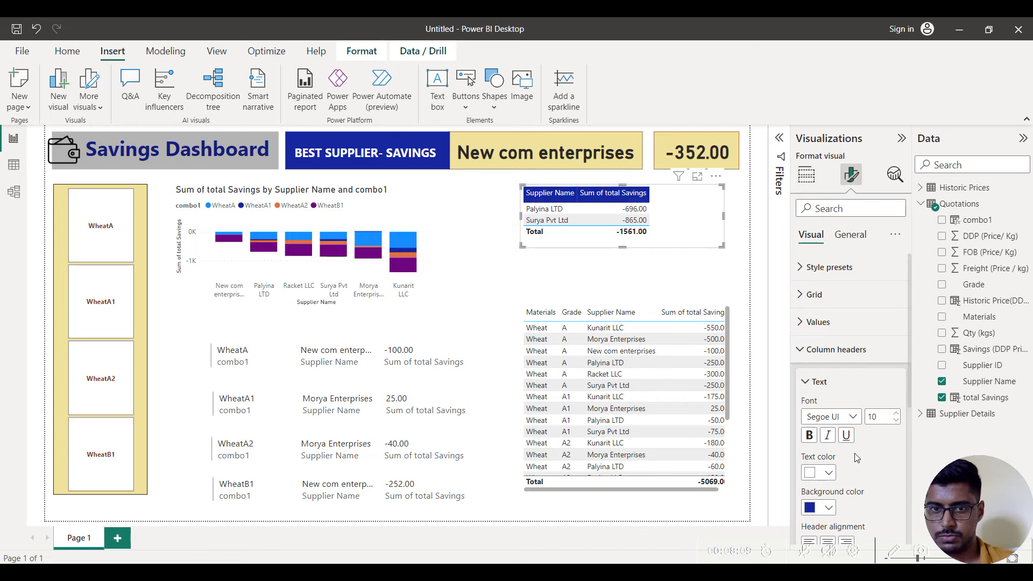
pyautogui.scroll(-3, 909, 391)
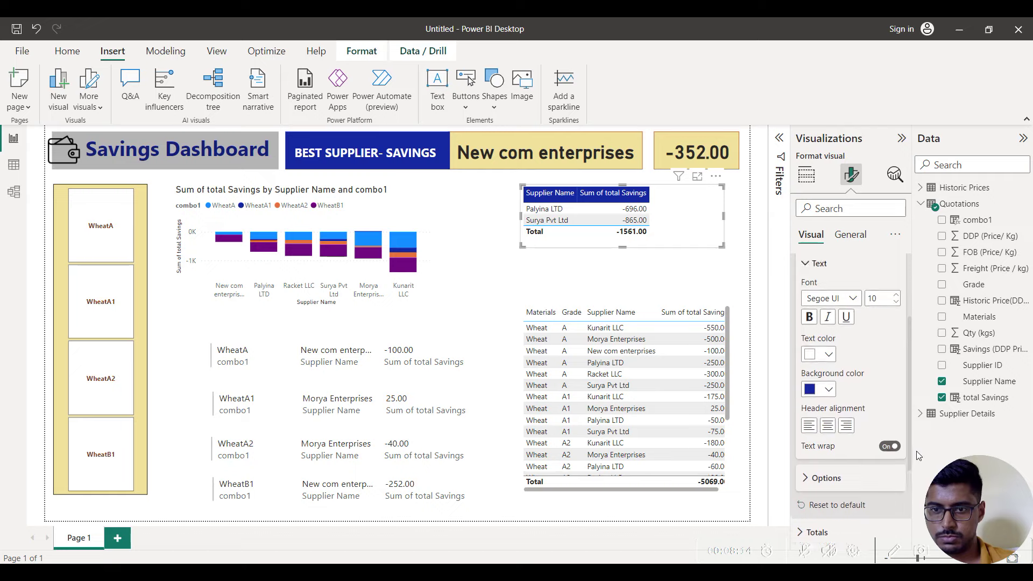
pyautogui.scroll(3, 908, 372)
pyautogui.click(803, 358)
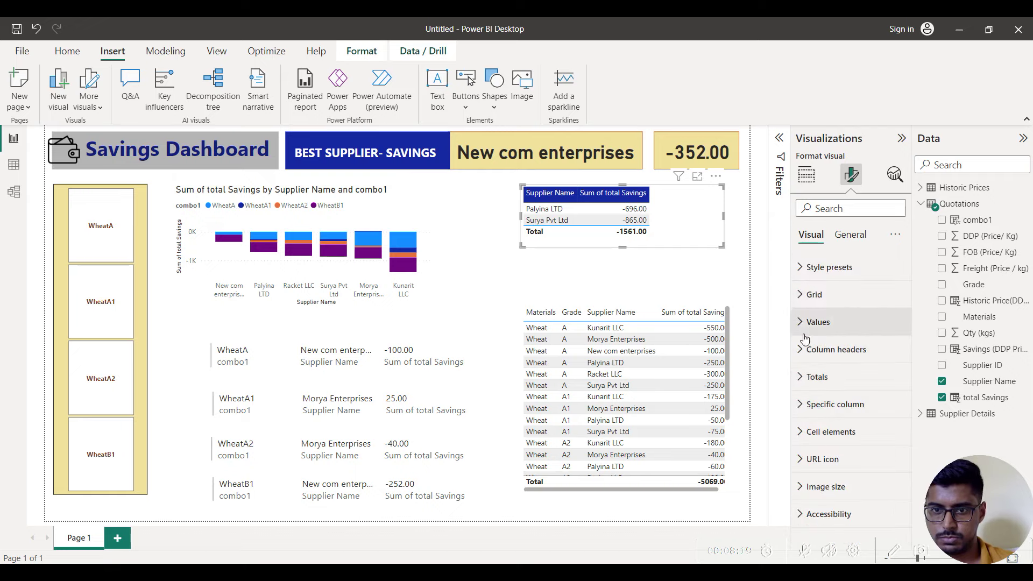
# - Turn on the two-supplier table's title and set its text to "Incumbent Supplier Savings"
pyautogui.click(850, 234)
pyautogui.click(802, 295)
pyautogui.click(821, 368)
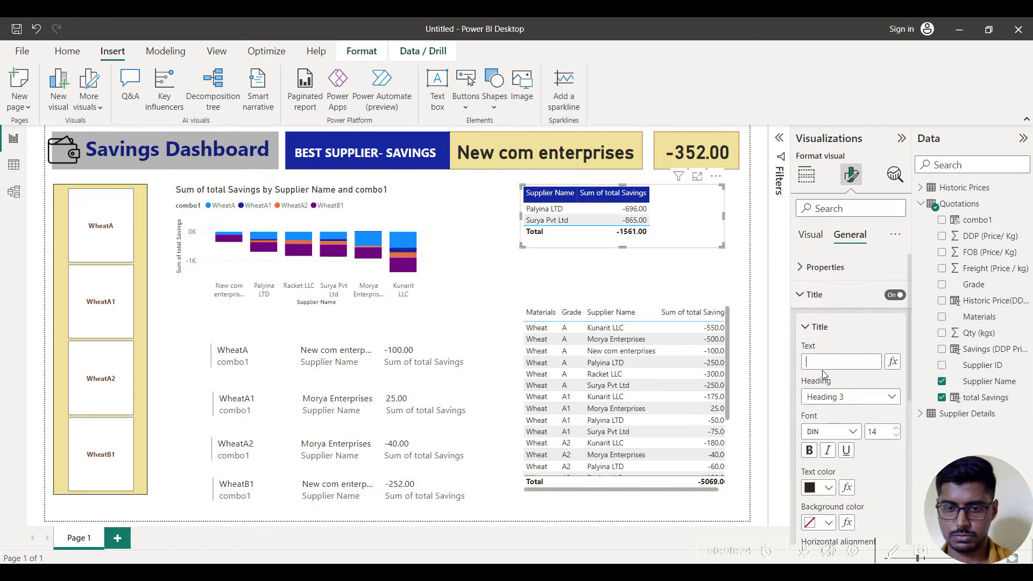
pyautogui.write('Incumbent Supp')
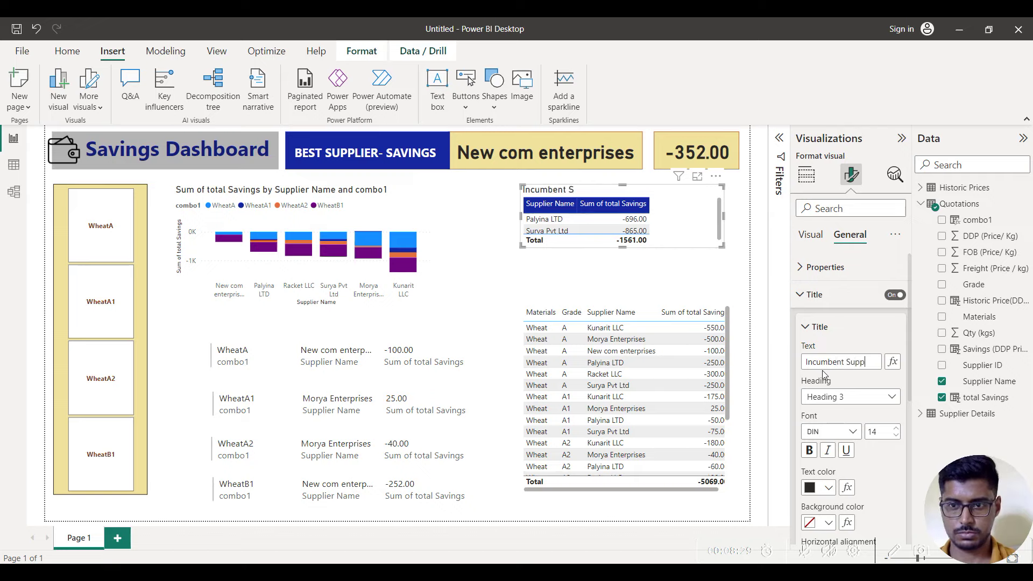
pyautogui.write('lier Savings')
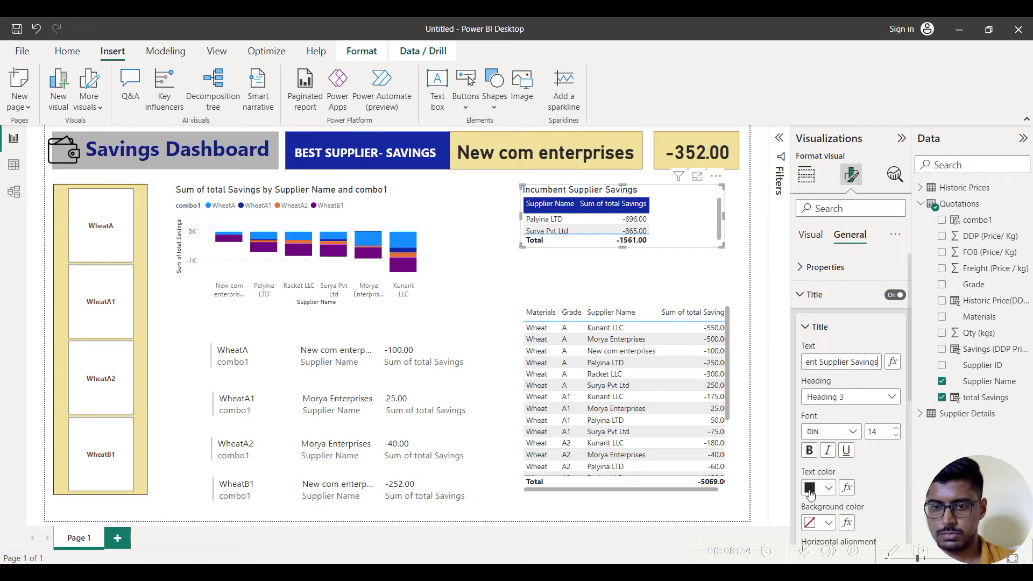
# - Give the "Incumbent Supplier Savings" title a light gold background and brownish-red text
pyautogui.click(827, 523)
pyautogui.click(913, 435)
pyautogui.click(832, 491)
pyautogui.click(893, 373)
pyautogui.click(605, 282)
pyautogui.click(699, 245)
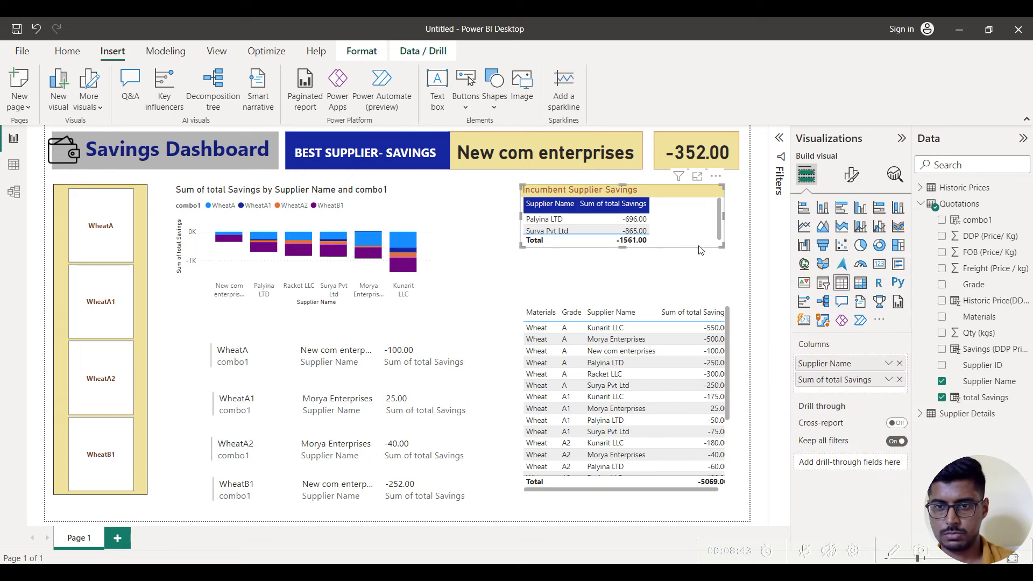
# - Turn on a black visual border around the "Incumbent Supplier Savings" table
pyautogui.click(851, 180)
pyautogui.click(850, 234)
pyautogui.click(818, 321)
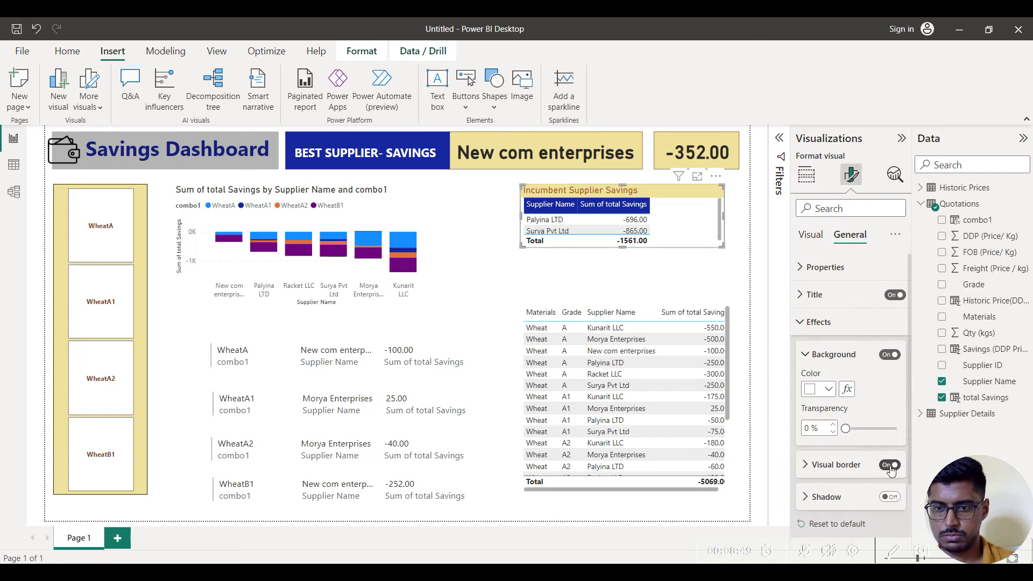
pyautogui.click(836, 464)
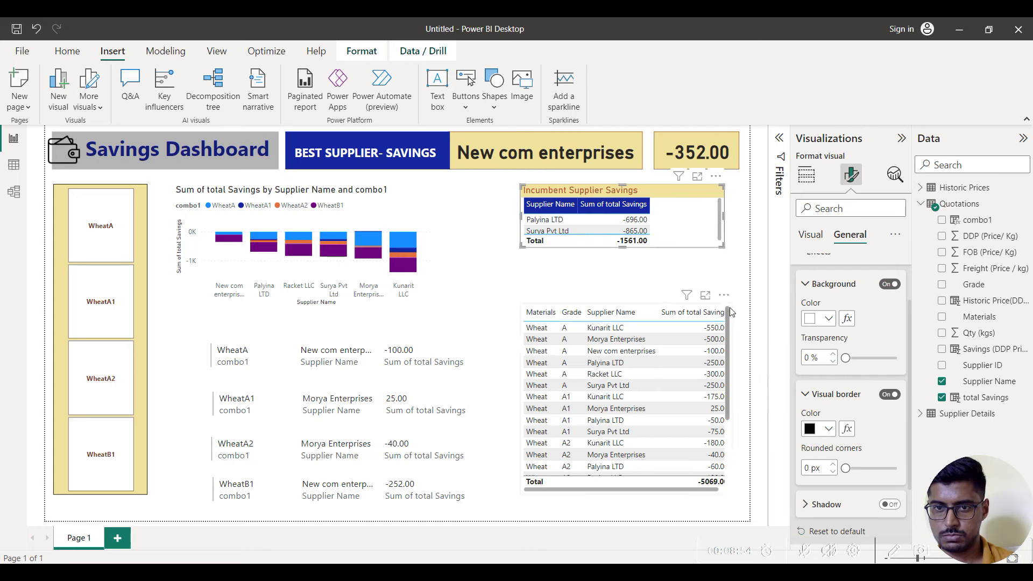
# - Enlarge both tables and style the materials table to match, with the title "All Supplier Savings", dark blue headers and a visual border
pyautogui.click(715, 278)
pyautogui.click(587, 427)
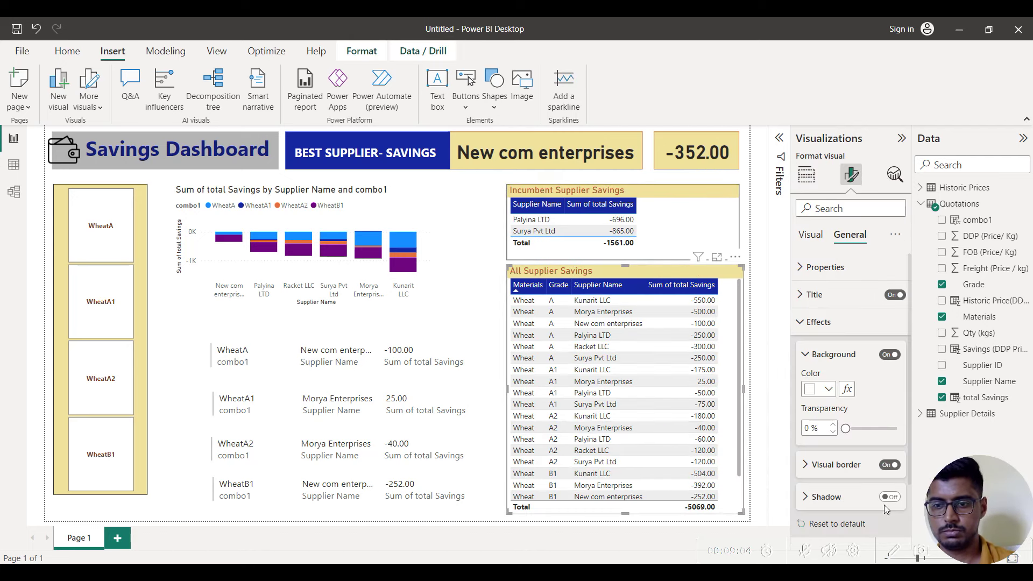
# - Change the stacked column chart's title to "Supplier Savings- Graph"
pyautogui.click(426, 299)
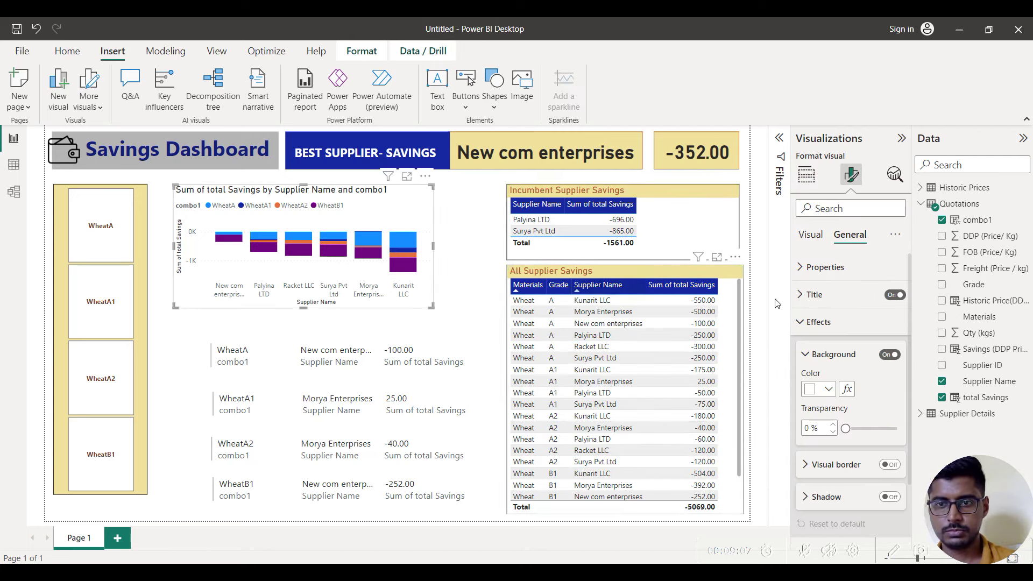
pyautogui.click(813, 294)
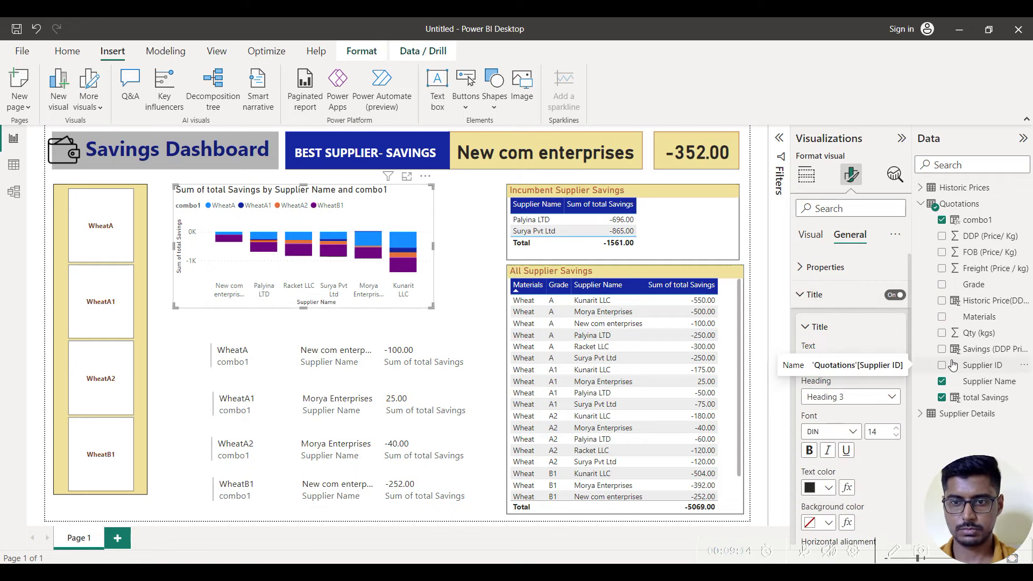
pyautogui.write('Supplier Savings')
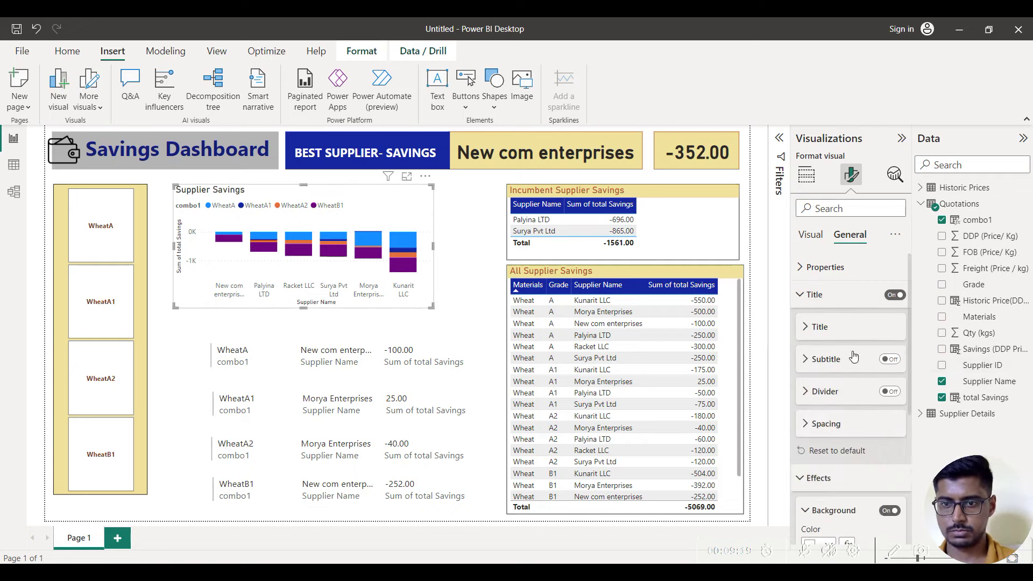
pyautogui.write(' -Graph')
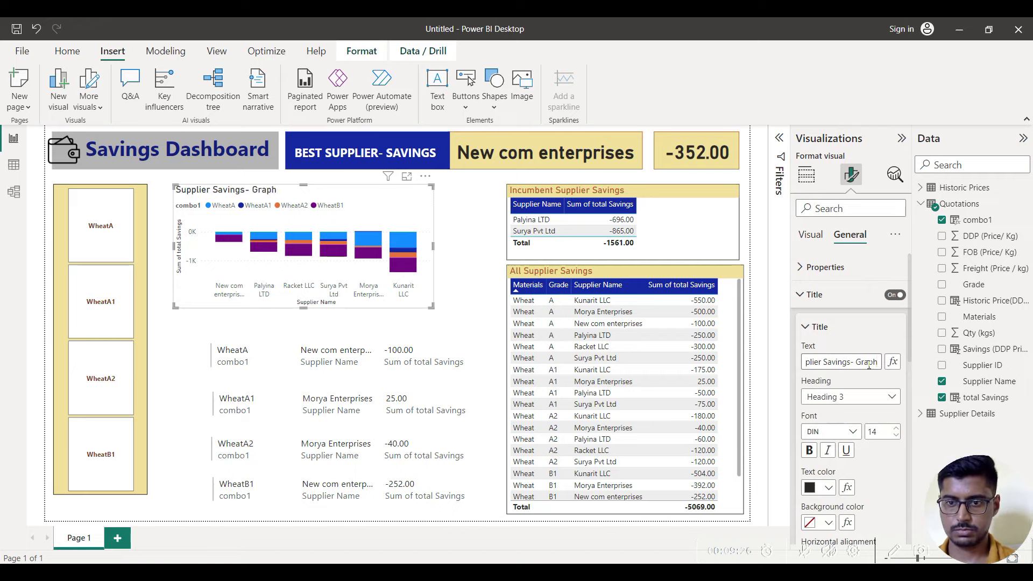
# - Format the chart title with white text on a dark blue background
pyautogui.click(828, 487)
pyautogui.click(811, 269)
pyautogui.click(829, 523)
pyautogui.click(840, 437)
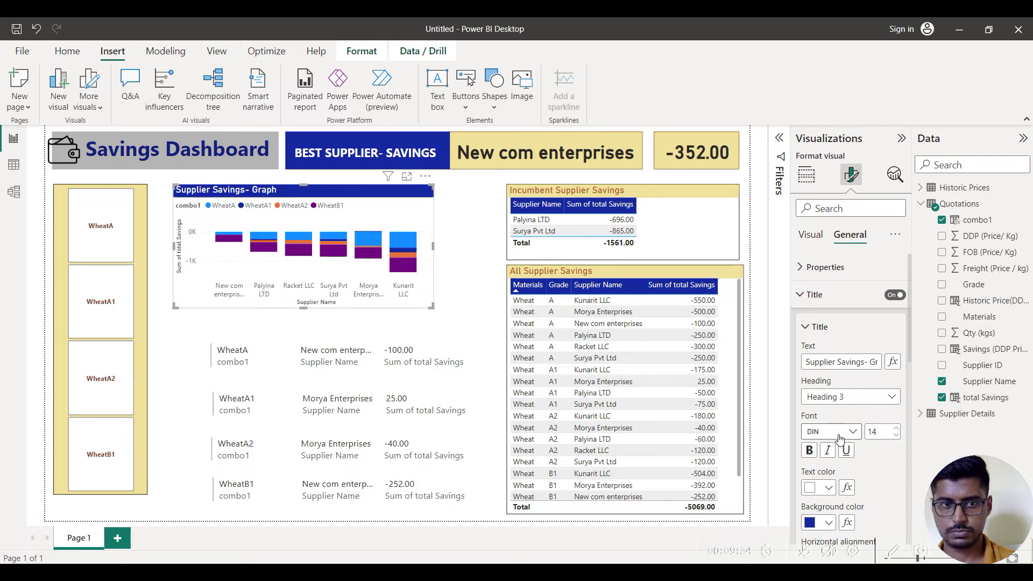
# - Turn on a visual border around the "Supplier Savings- Graph" chart and enlarge the chart in width and height
pyautogui.click(806, 328)
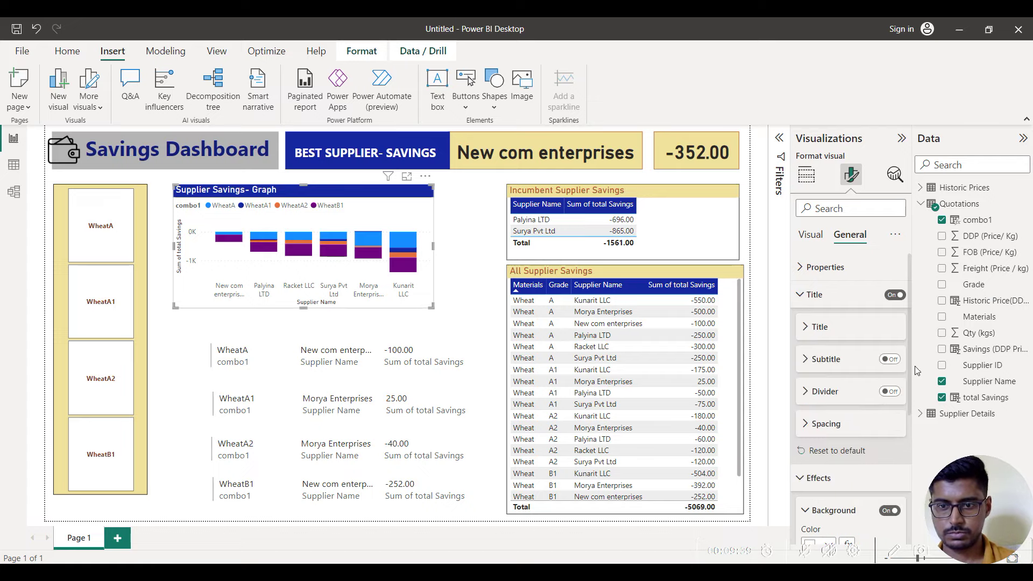
pyautogui.scroll(-3, 848, 277)
pyautogui.scroll(3, 847, 277)
pyautogui.click(839, 294)
pyautogui.click(888, 465)
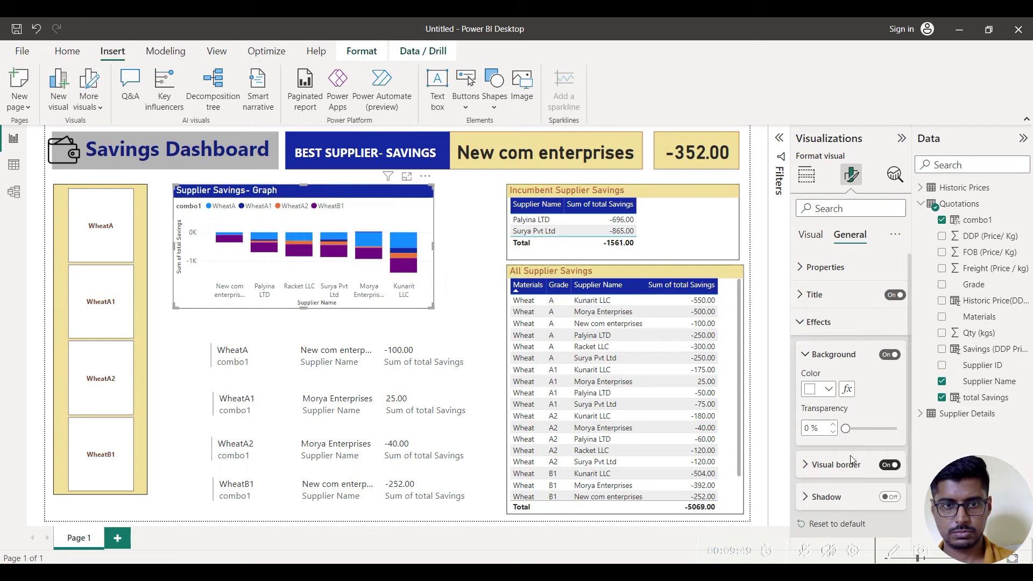
pyautogui.moveTo(436, 250); pyautogui.dragTo(488, 251)
pyautogui.moveTo(331, 308); pyautogui.dragTo(330, 322)
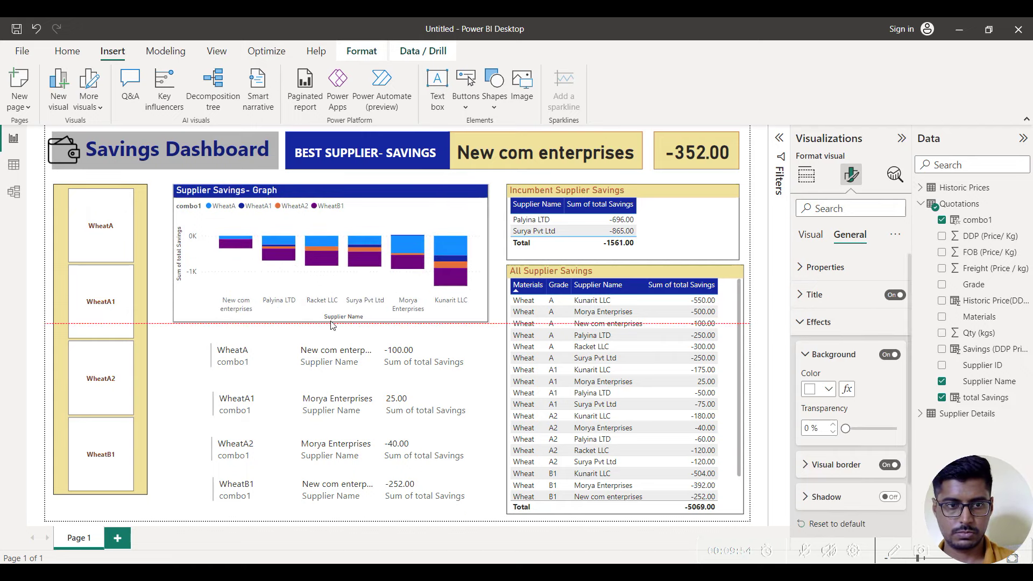
# - Turn off the category labels of the WheatA multi-row card below the chart
pyautogui.click(344, 349)
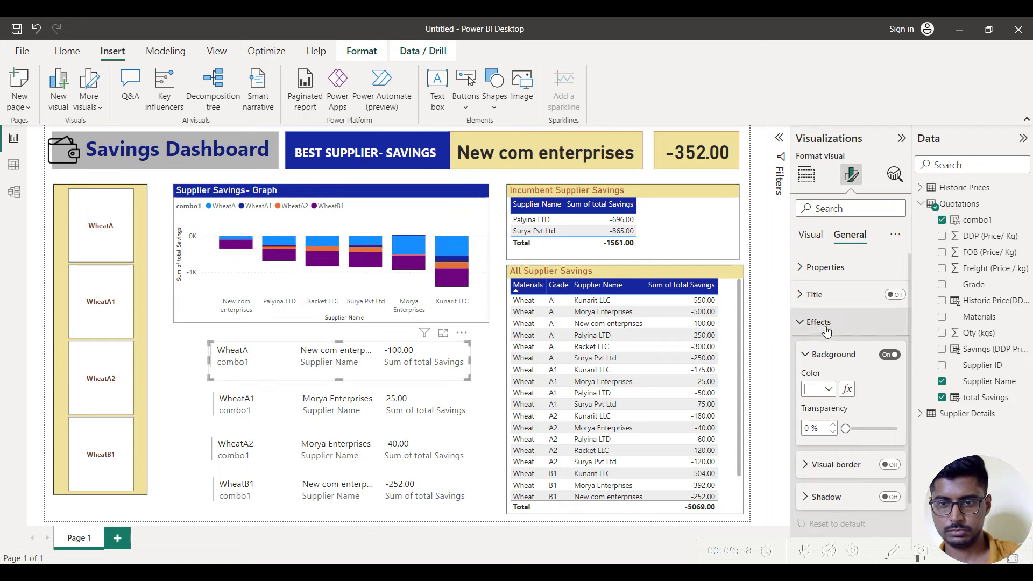
pyautogui.click(810, 235)
pyautogui.click(895, 294)
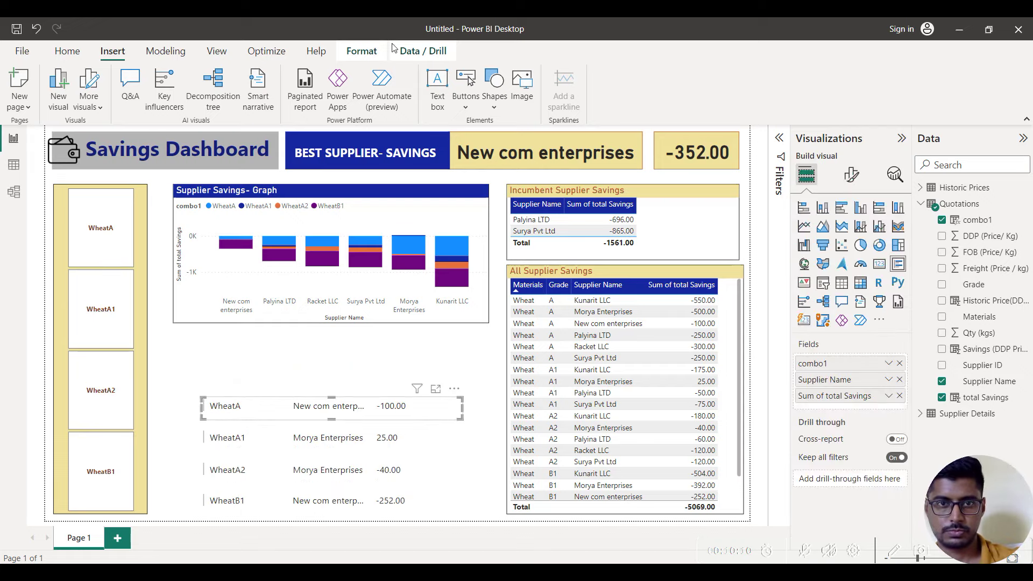
# - Insert a rectangle shape and shrink it to a small header block directly above the WheatA card's grade column
pyautogui.click(437, 86)
pyautogui.hotkey('ctrl', 'z')
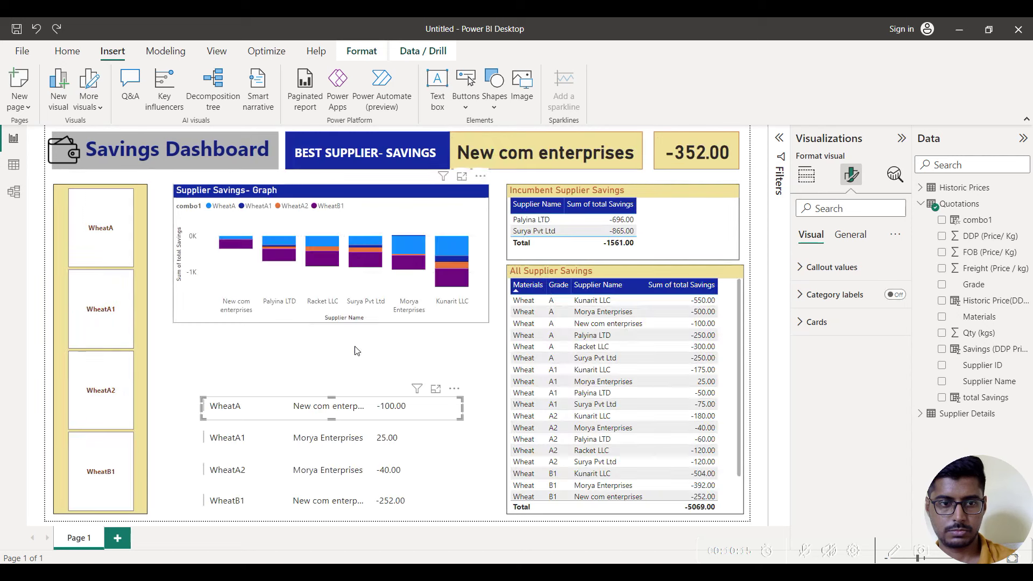
pyautogui.click(465, 99)
pyautogui.click(491, 173)
pyautogui.moveTo(192, 237); pyautogui.dragTo(304, 363)
pyautogui.moveTo(375, 332); pyautogui.dragTo(280, 332)
pyautogui.moveTo(207, 308); pyautogui.dragTo(247, 360)
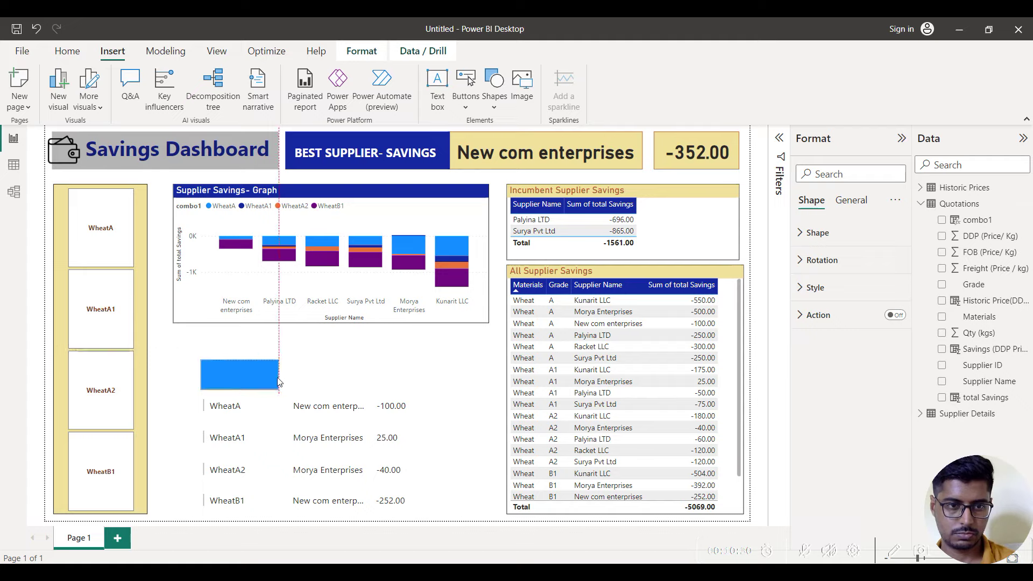
# - Fill the small header rectangle with dark blue and turn off its border
pyautogui.click(804, 233)
pyautogui.click(804, 233)
pyautogui.click(815, 287)
pyautogui.click(828, 354)
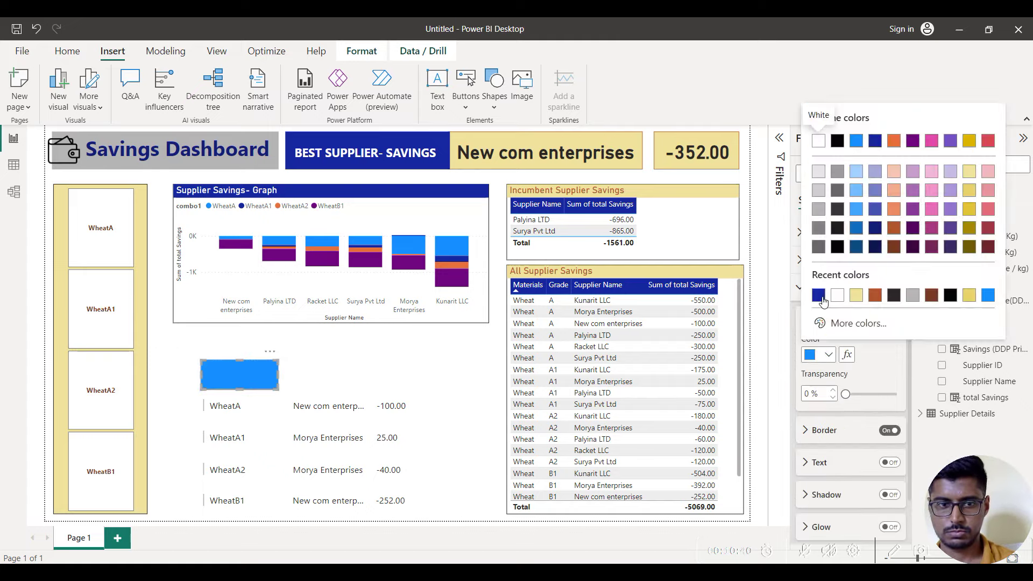
pyautogui.click(813, 294)
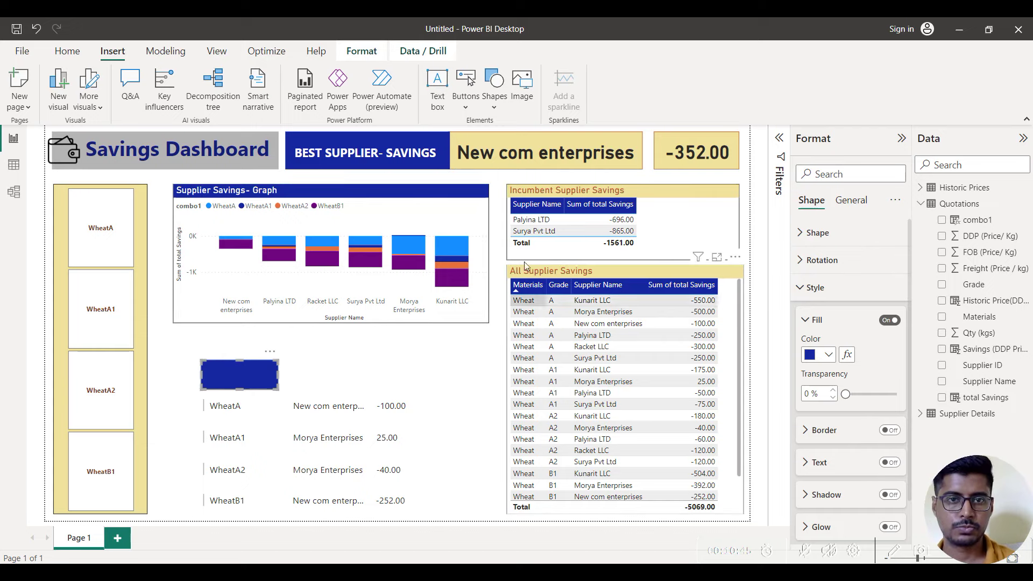
# - Add a text box sized to cover the dark blue header rectangle and turn off its background
pyautogui.click(437, 88)
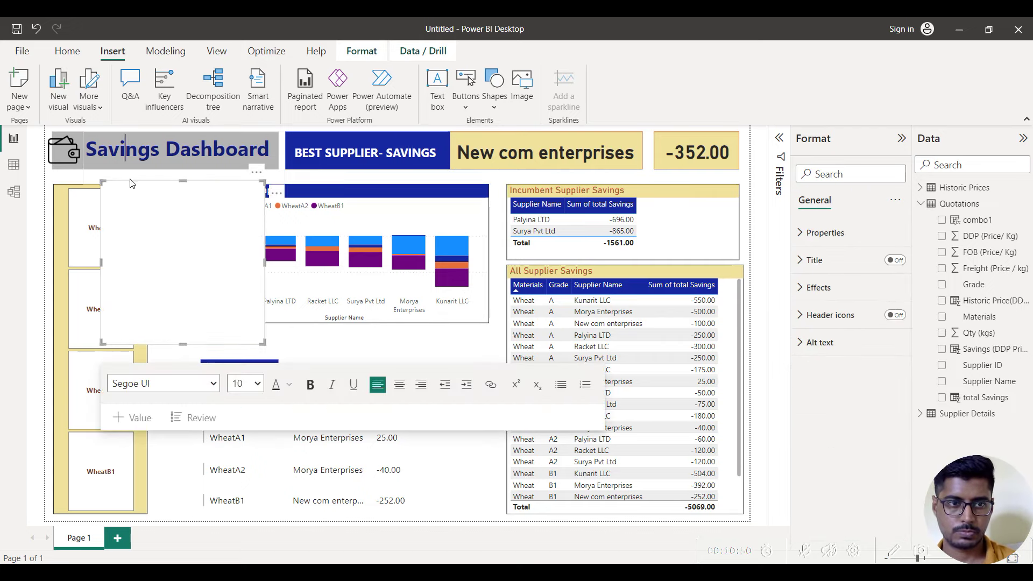
pyautogui.moveTo(264, 342)
pyautogui.mouseDown()
pyautogui.moveTo(335, 404)
pyautogui.moveTo(271, 353)
pyautogui.mouseUp()
pyautogui.moveTo(103, 182); pyautogui.dragTo(203, 361)
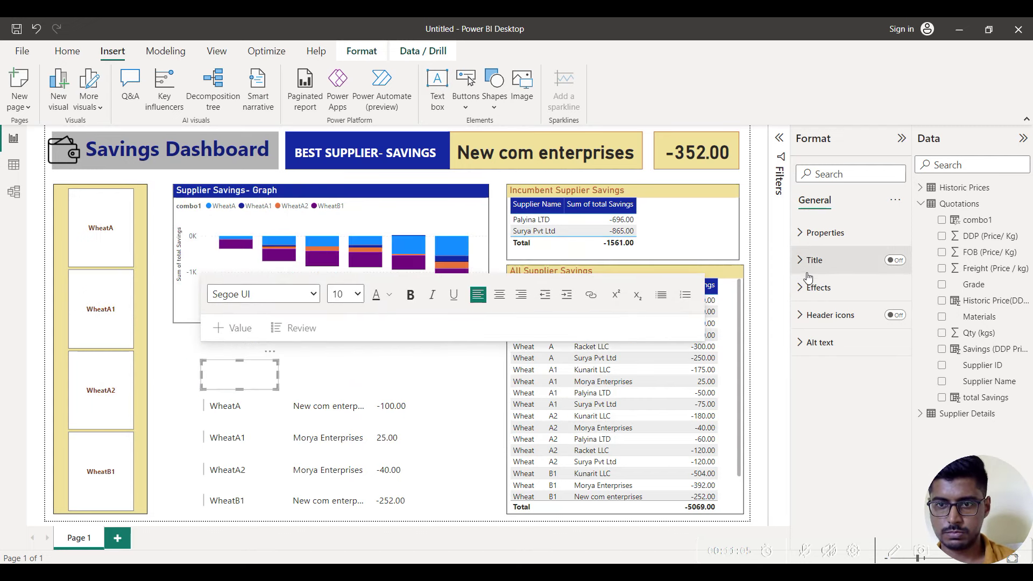
pyautogui.click(818, 287)
pyautogui.click(889, 319)
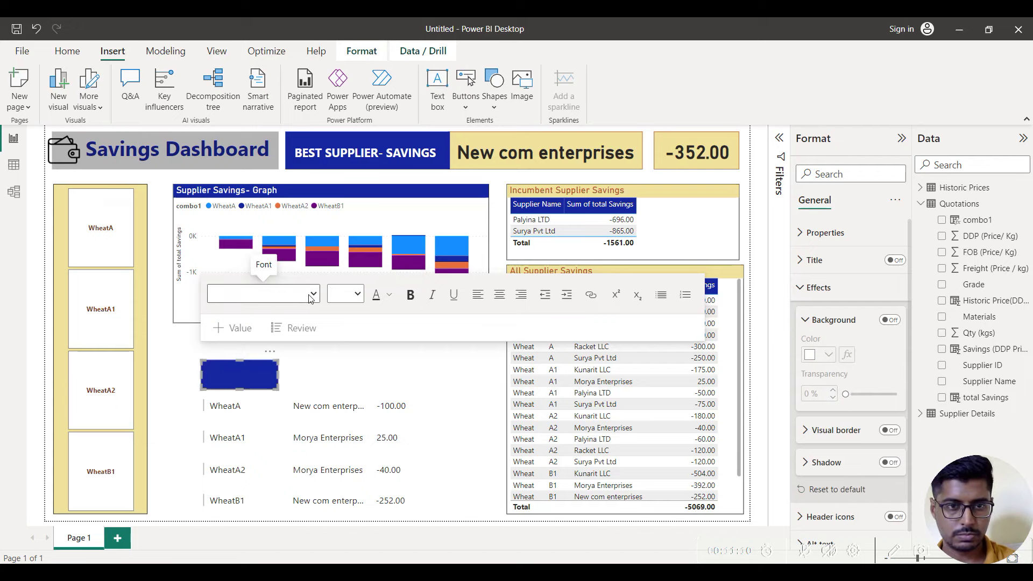
# - Enter "Material Grade" in the header text box as white, bold, 12 pt text and adjust its vertical position
pyautogui.click(396, 297)
pyautogui.click(407, 345)
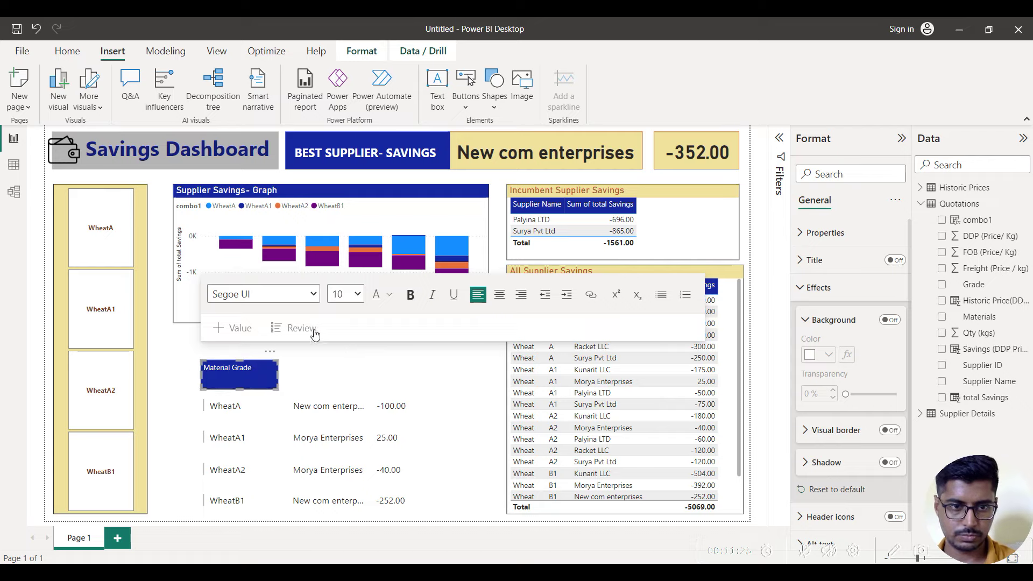
pyautogui.click(356, 293)
pyautogui.click(346, 90)
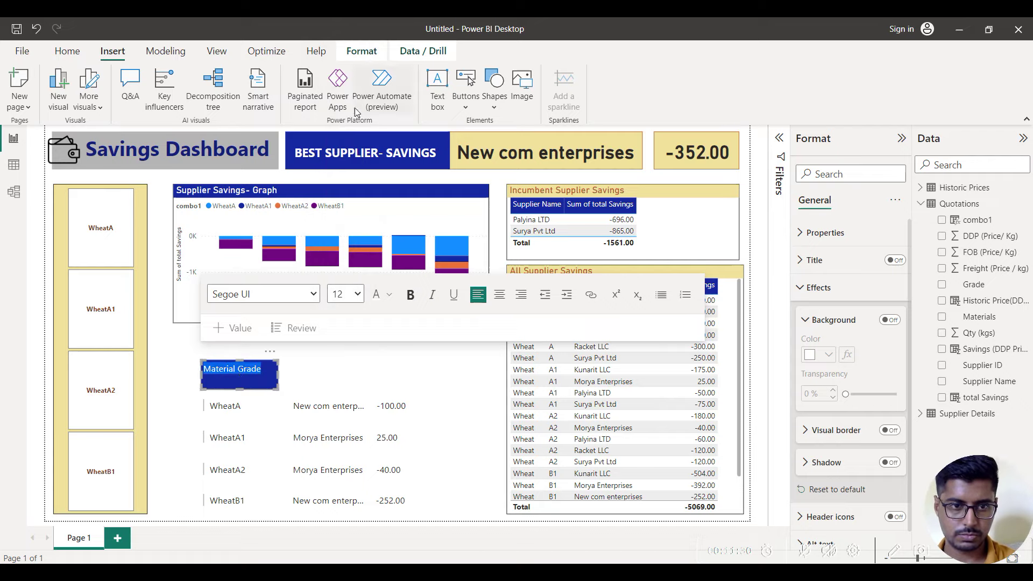
pyautogui.click(407, 296)
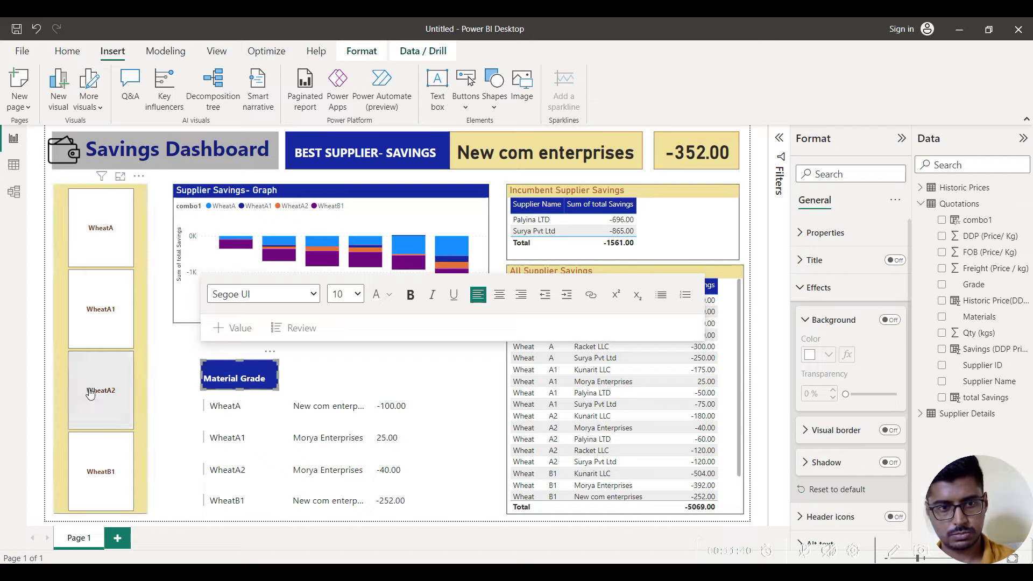
pyautogui.press('Return')
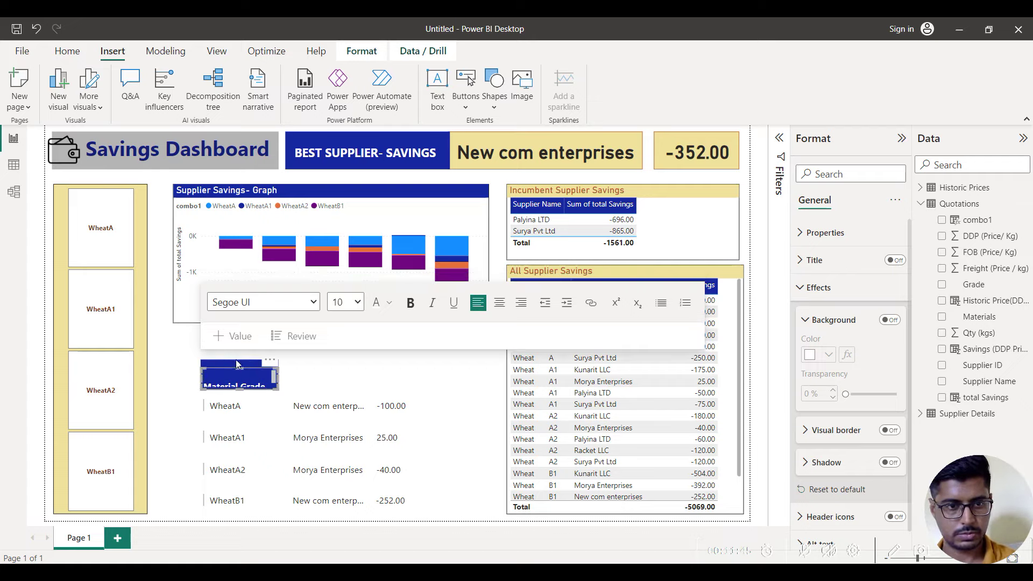
pyautogui.click(241, 364)
pyautogui.press('Escape')
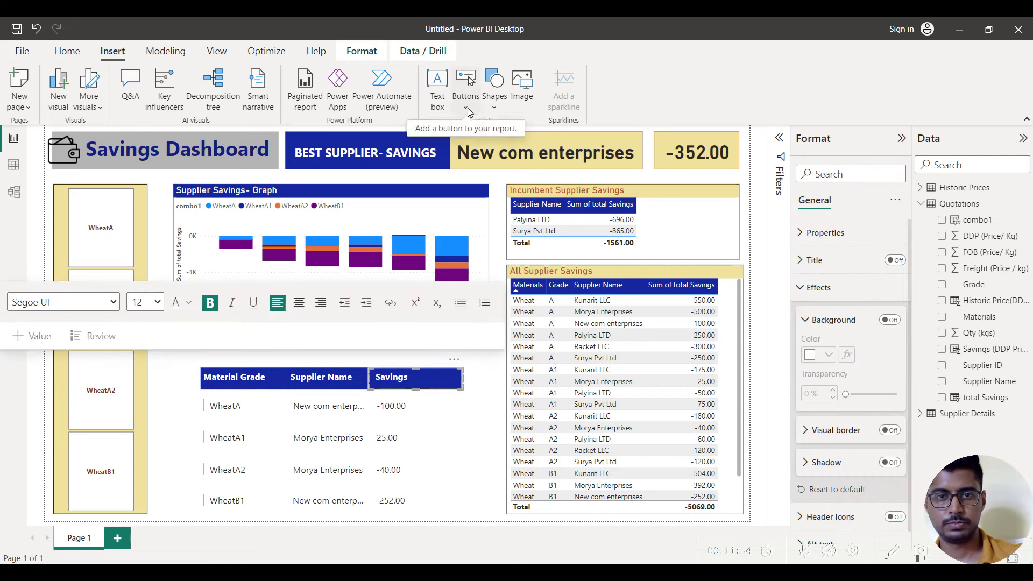
# - Insert a rectangle below the chart and stretch it to the chart's width, covering the whole multi-row card area
pyautogui.click(465, 102)
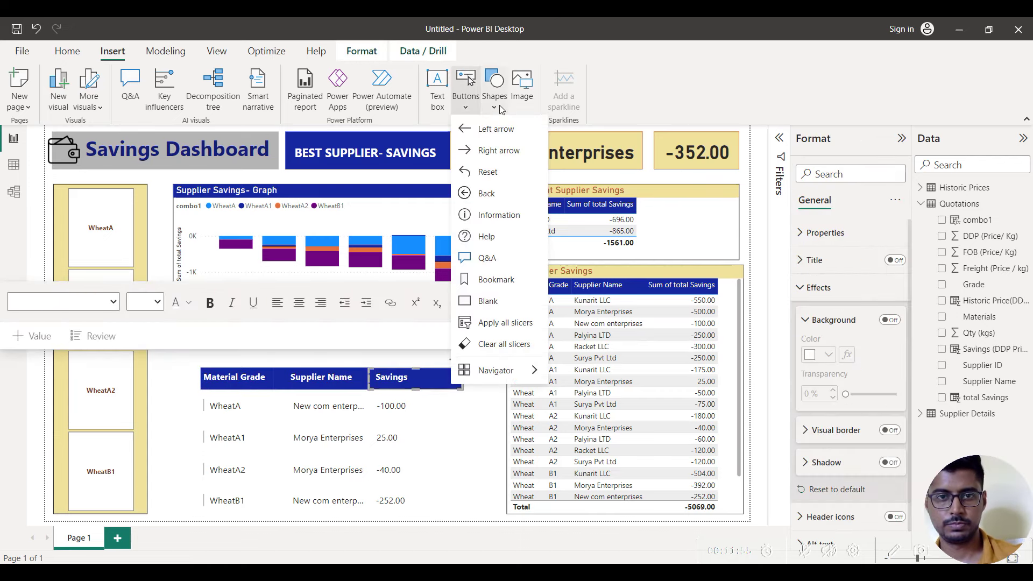
pyautogui.click(493, 99)
pyautogui.click(465, 150)
pyautogui.moveTo(164, 237); pyautogui.dragTo(218, 373)
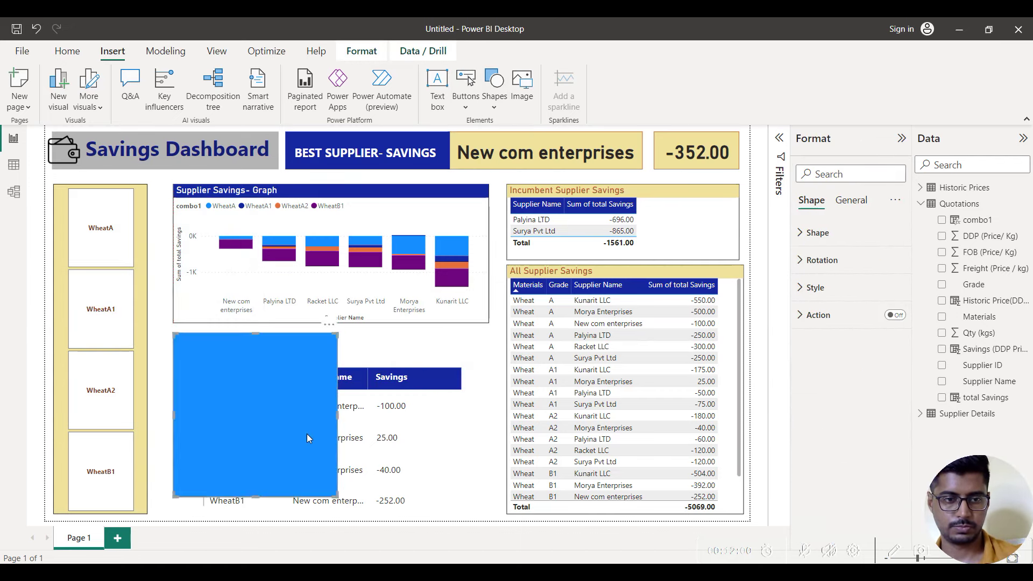
pyautogui.moveTo(338, 418); pyautogui.dragTo(489, 418)
pyautogui.moveTo(333, 494); pyautogui.dragTo(334, 513)
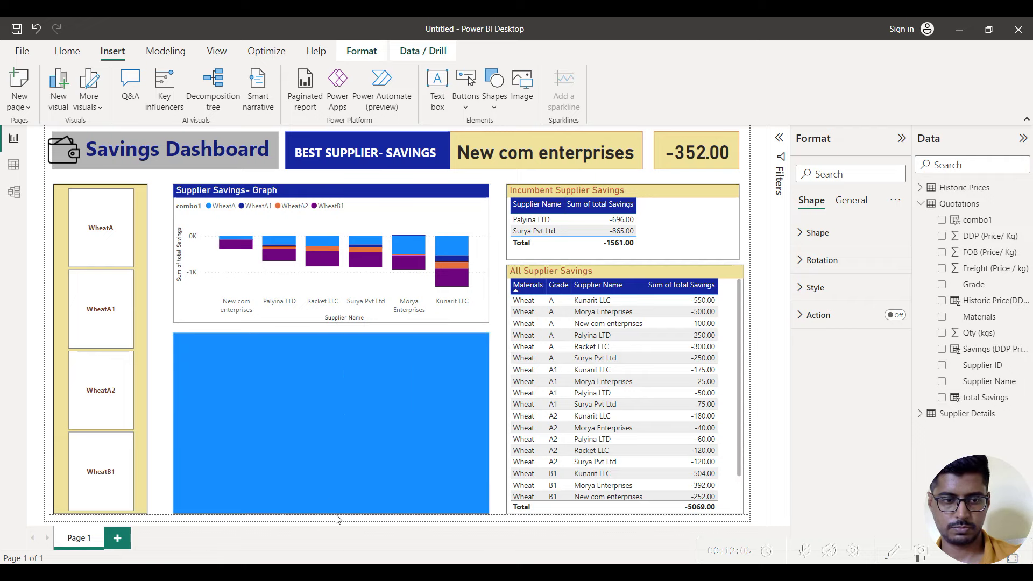
# - Turn the large rectangle into an unfilled frame with a dark border and lower its top edge
pyautogui.click(494, 99)
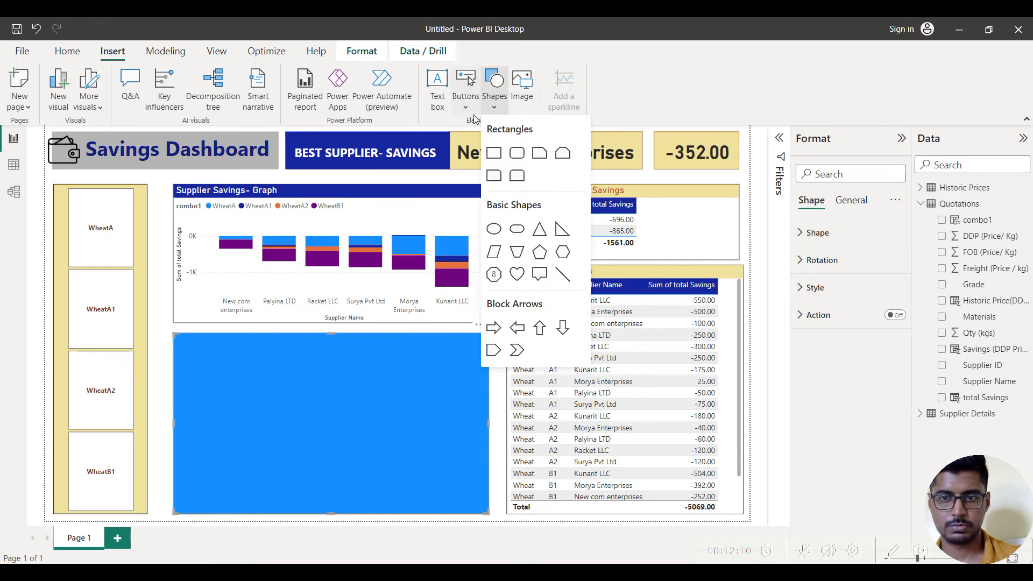
pyautogui.click(812, 287)
pyautogui.click(889, 320)
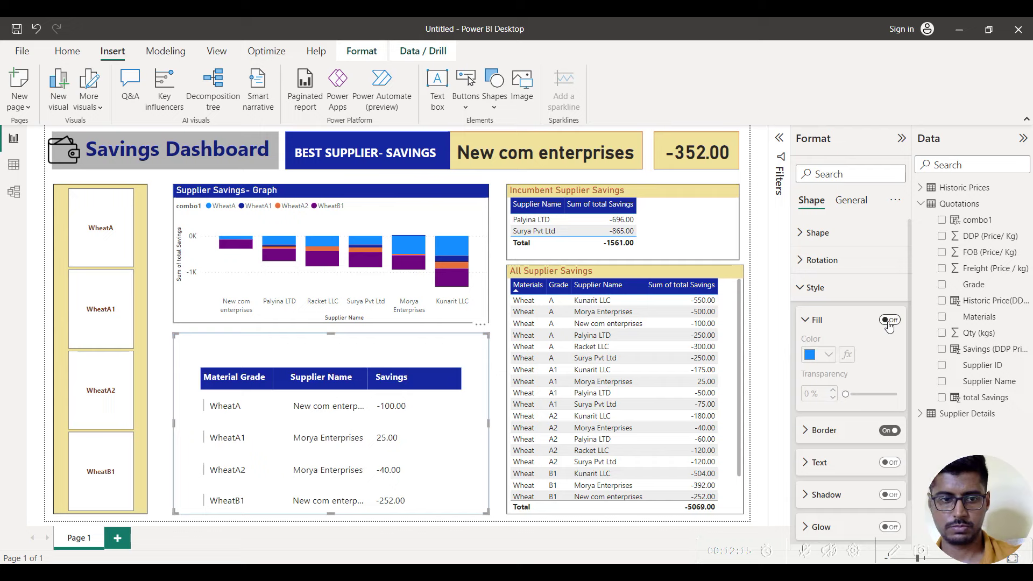
pyautogui.click(807, 430)
pyautogui.moveTo(909, 393); pyautogui.dragTo(908, 443)
pyautogui.click(828, 387)
pyautogui.click(820, 328)
pyautogui.moveTo(331, 333)
pyautogui.mouseDown()
pyautogui.moveTo(331, 354)
pyautogui.moveTo(336, 343)
pyautogui.mouseUp()
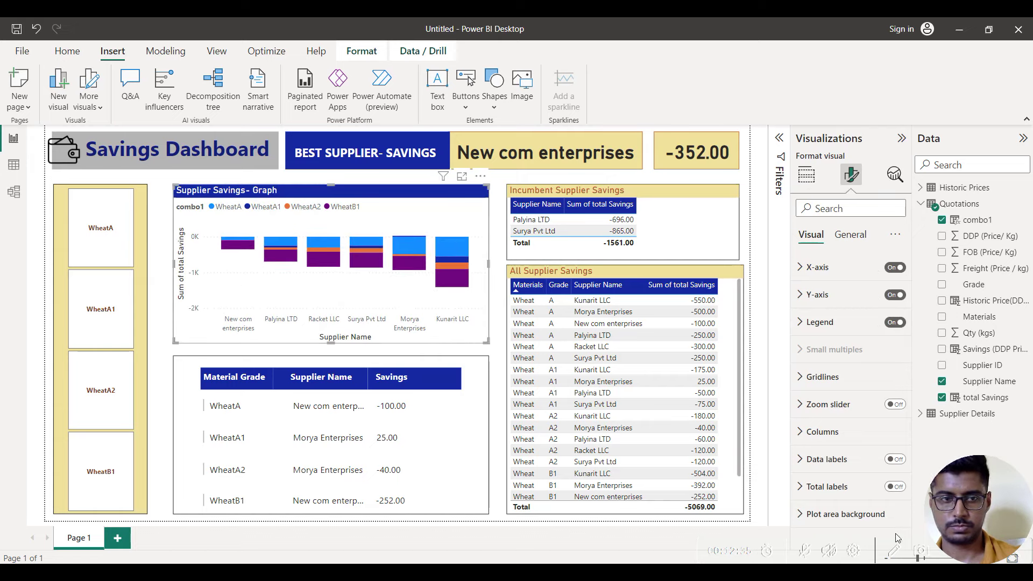
# - Test the slicer by filtering the dashboard to WheatA, WheatA1 and WheatA2 in turn
pyautogui.click(101, 230)
pyautogui.click(102, 318)
pyautogui.click(113, 399)
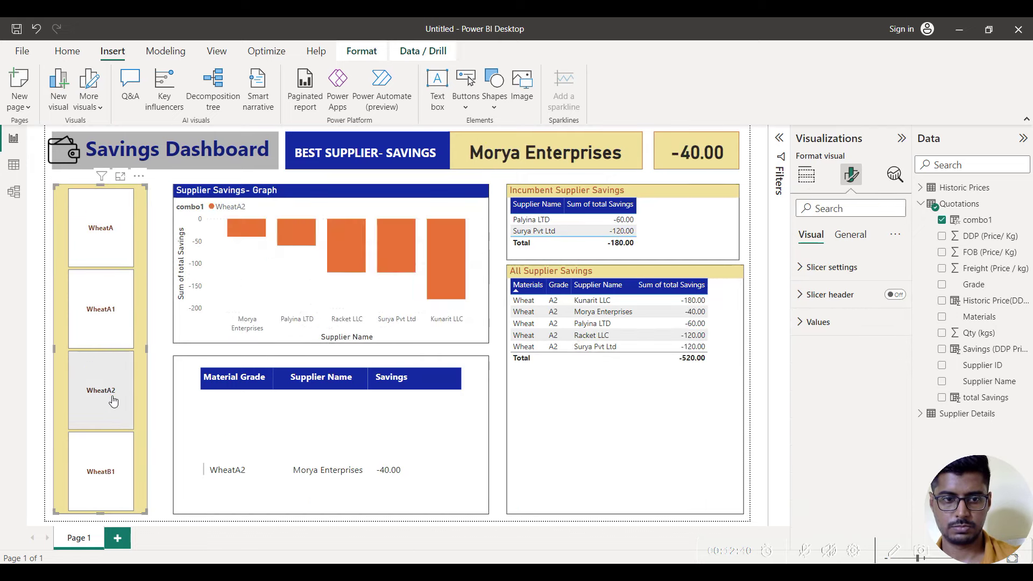